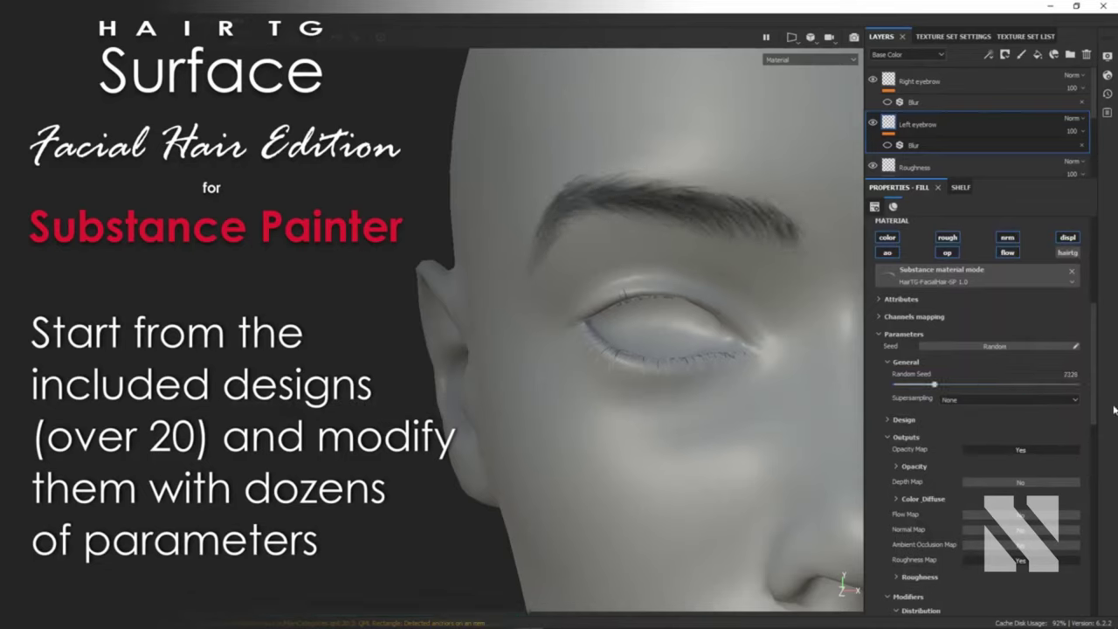
- Lower the eyebrow's Base Growth and raise the eyelash Fade Length Root slider
drag(999, 361, 980, 364)
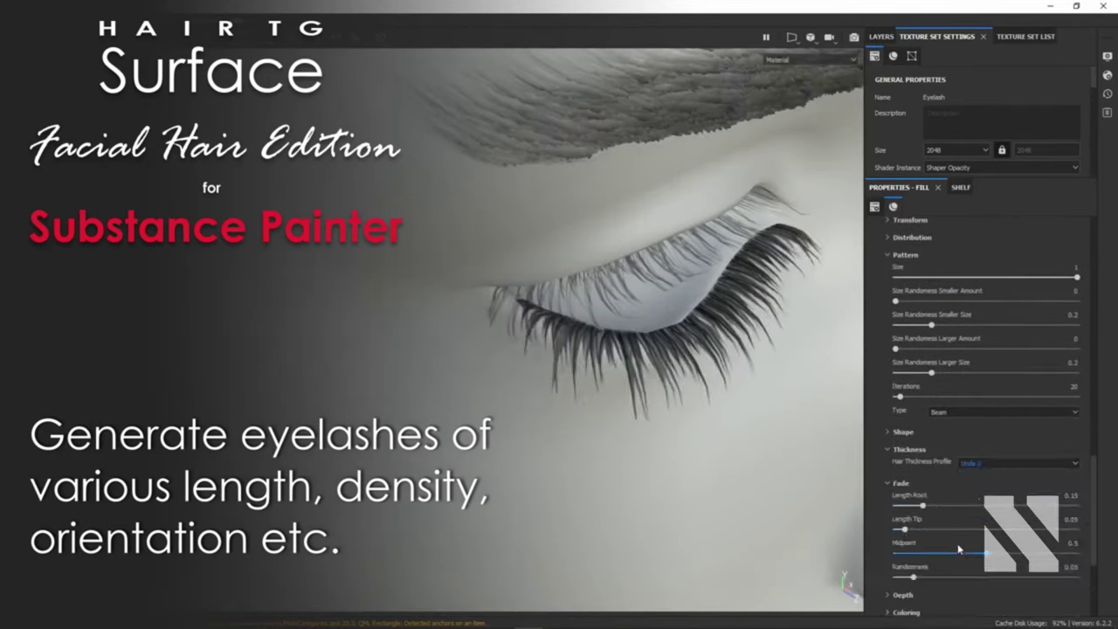
drag(922, 506, 1016, 505)
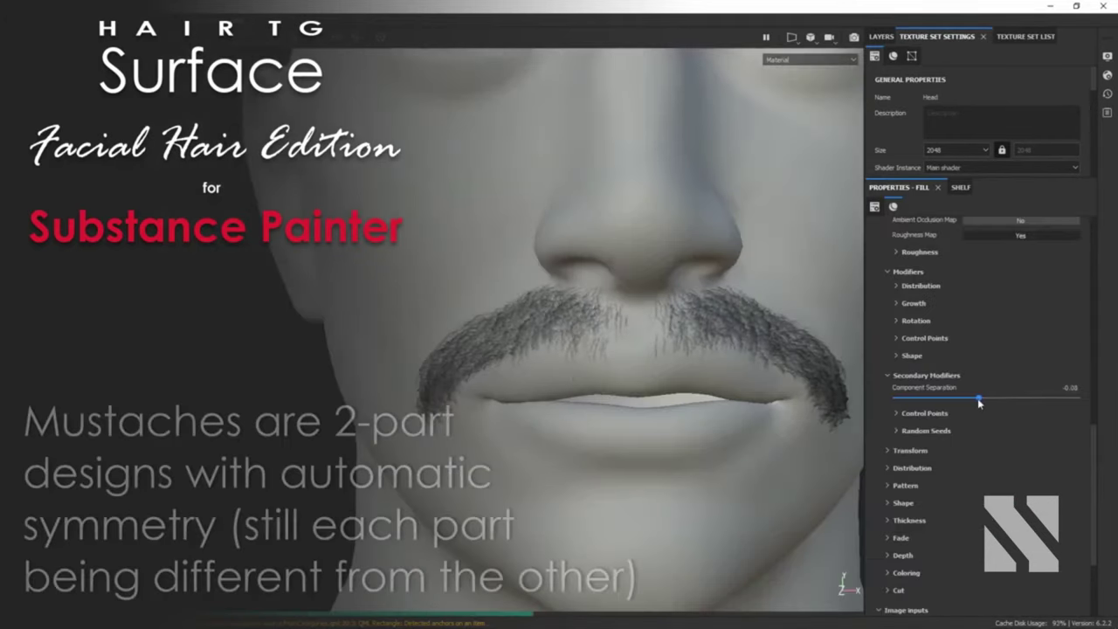
- Lower Component Separation to join the mustache halves, then move the mustache down toward the lip
drag(977, 398, 972, 400)
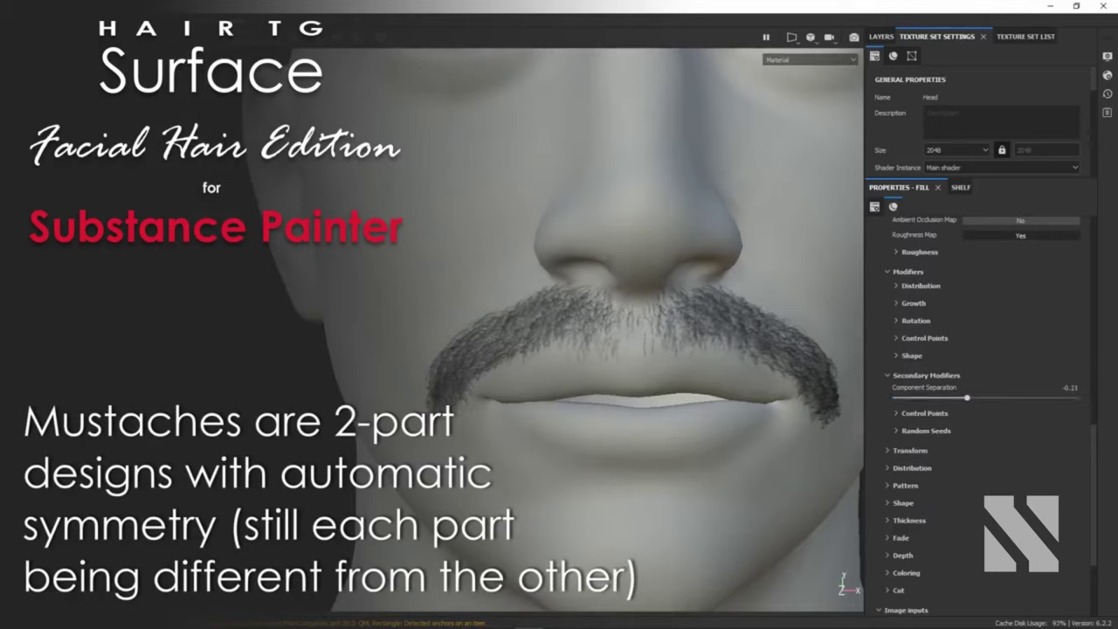
mouse_move(642, 349)
mouse_down()
mouse_move(646, 324)
mouse_move(638, 339)
mouse_up()
drag(635, 268, 634, 294)
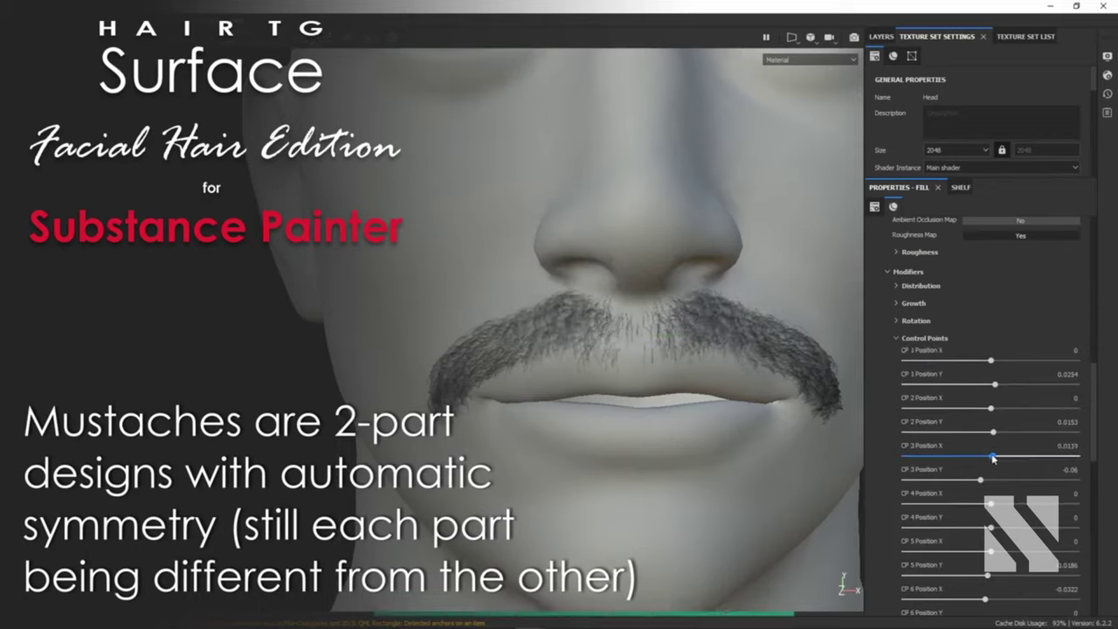
scroll(995, 530, down, 3)
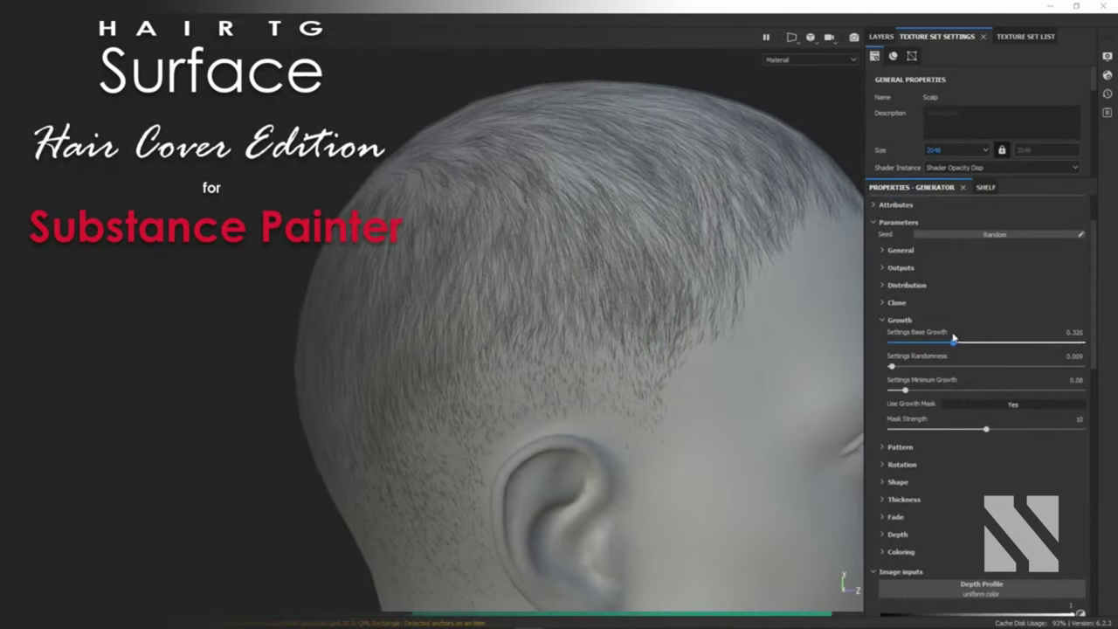
- Raise the scalp's Base Growth, lower Global Distribution, and shrink the Local Distribution radius
drag(964, 332, 986, 343)
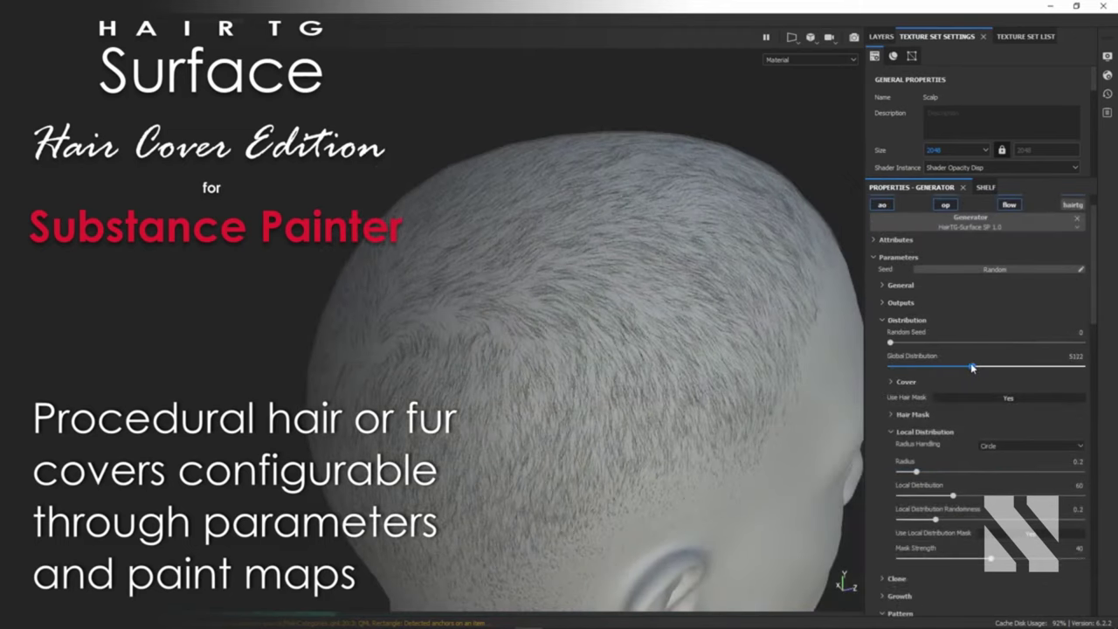
drag(972, 367, 924, 368)
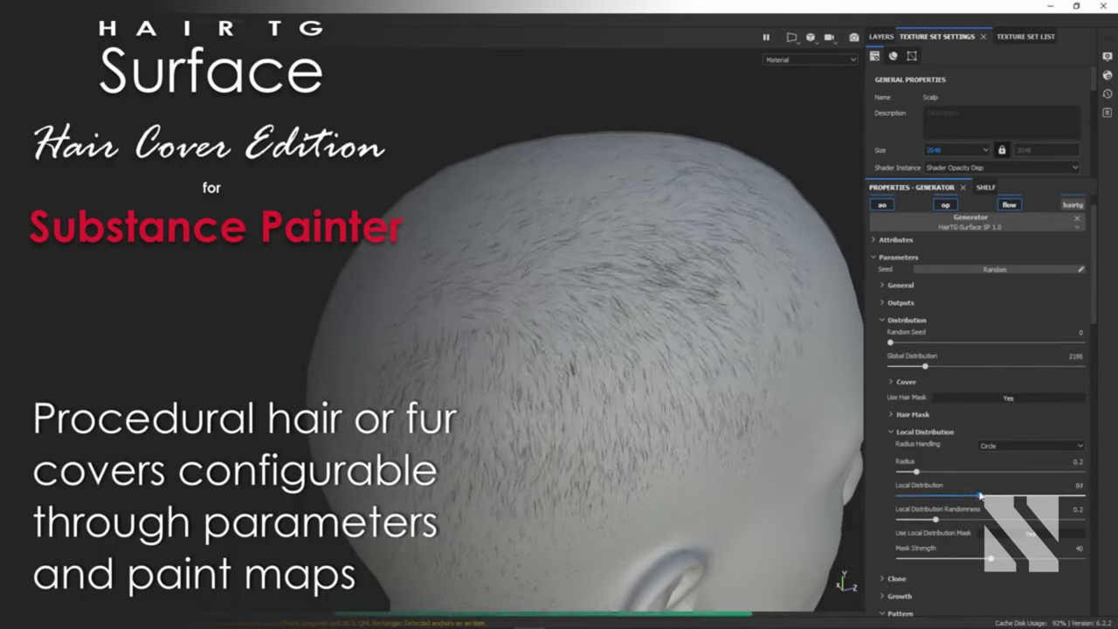
drag(916, 471, 904, 472)
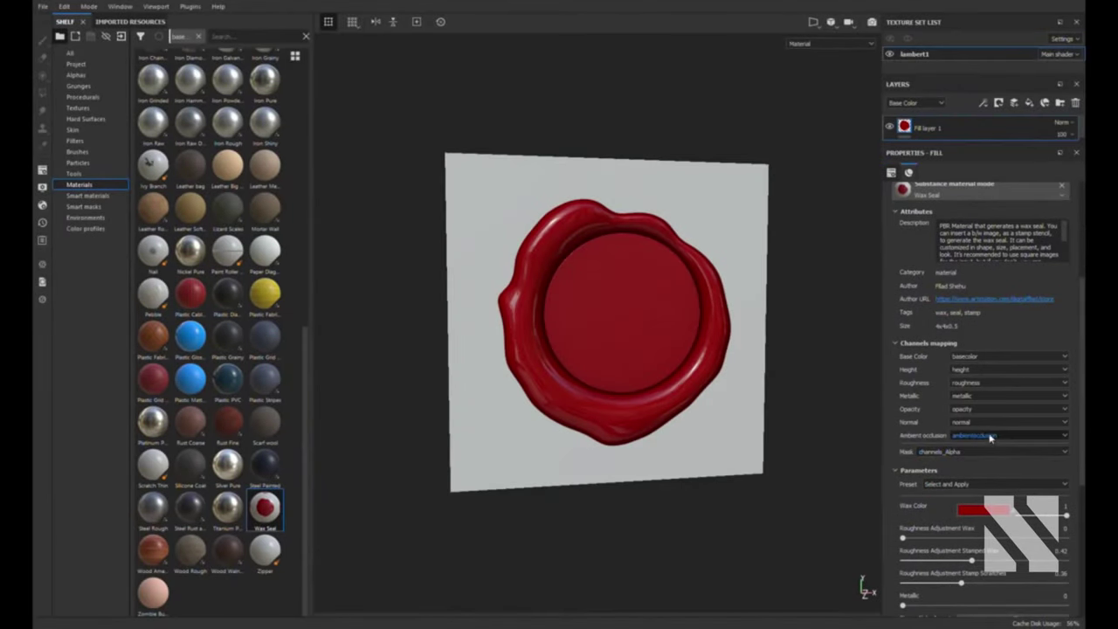
- Orbit and zoom the view in closer on the wax seal
scroll(990, 437, down, 3)
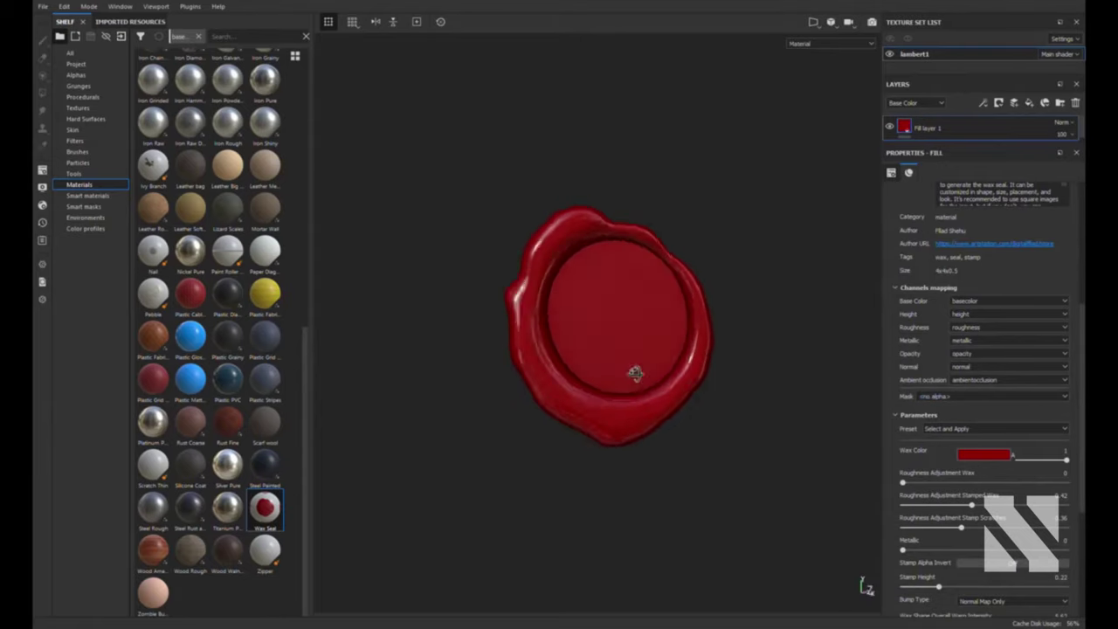
mouse_move(629, 373)
alt+mouse_down()
mouse_move(676, 407)
mouse_move(571, 404)
alt+mouse_up()
scroll(1032, 428, down, 10)
scroll(987, 393, up, 3)
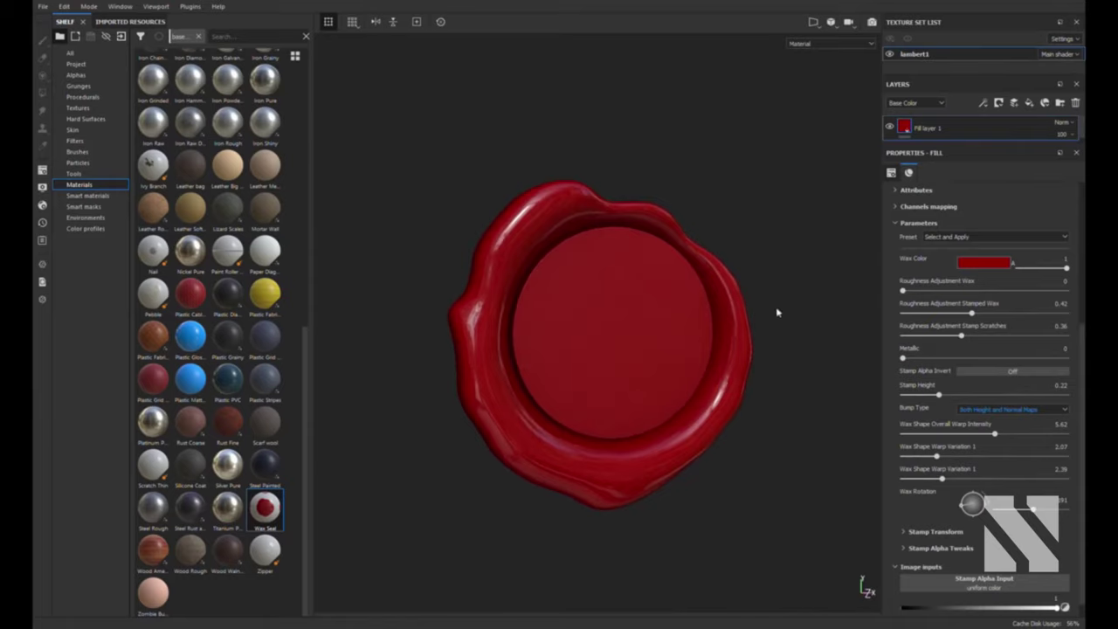
- Raise the wax and stamped-wax roughness and make the stamp scratches fully rough
alt+drag(713, 441, 742, 436)
scroll(978, 349, up, 3)
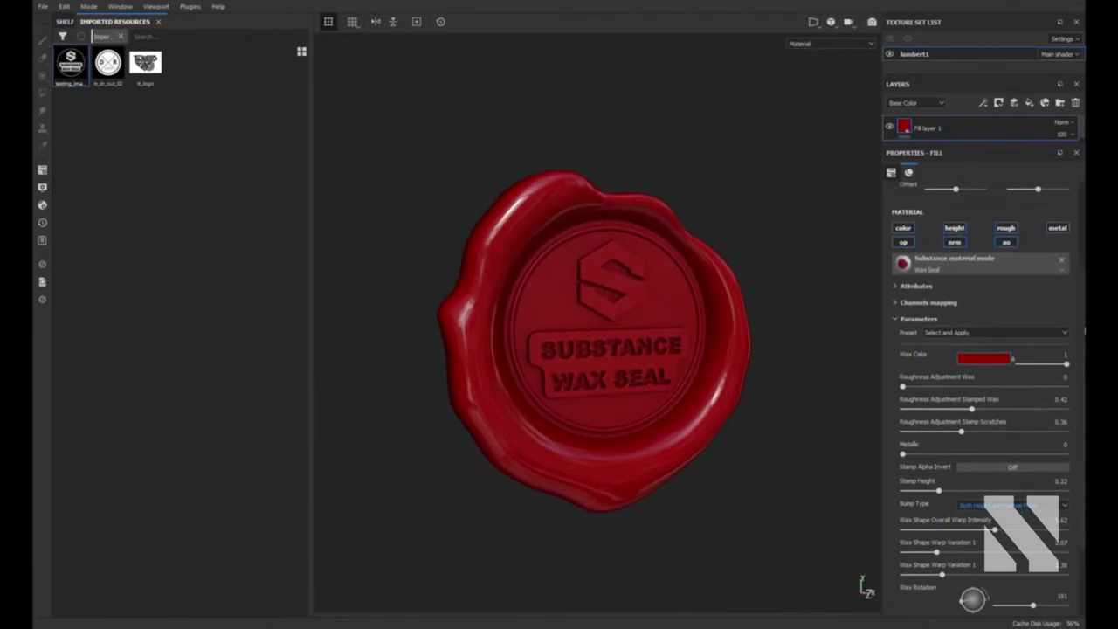
drag(902, 380, 933, 383)
drag(981, 426, 1066, 426)
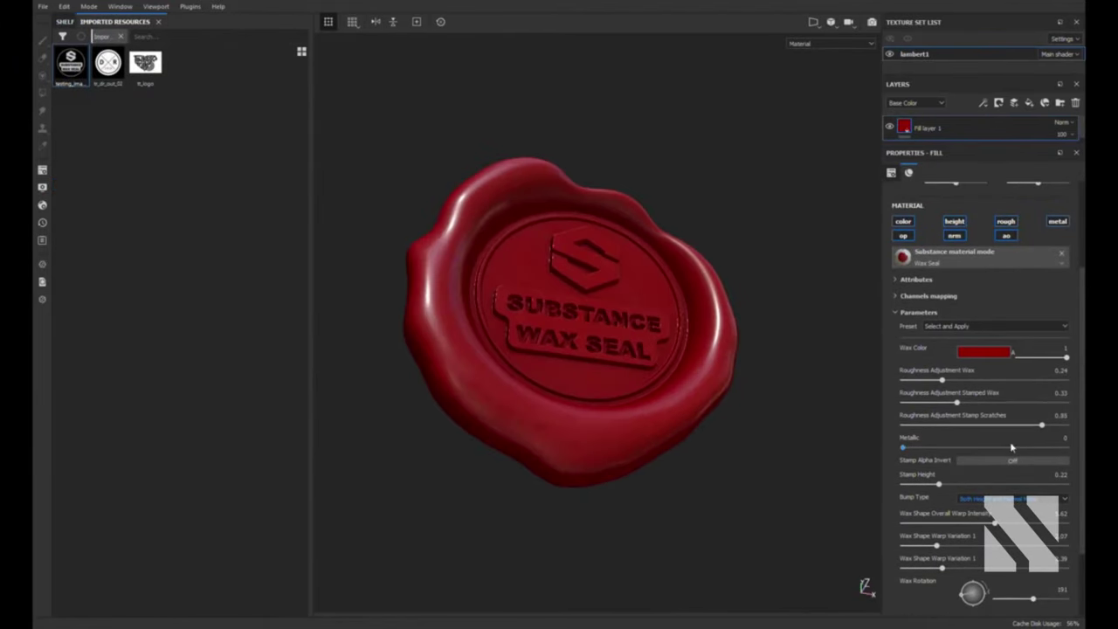
drag(957, 402, 927, 402)
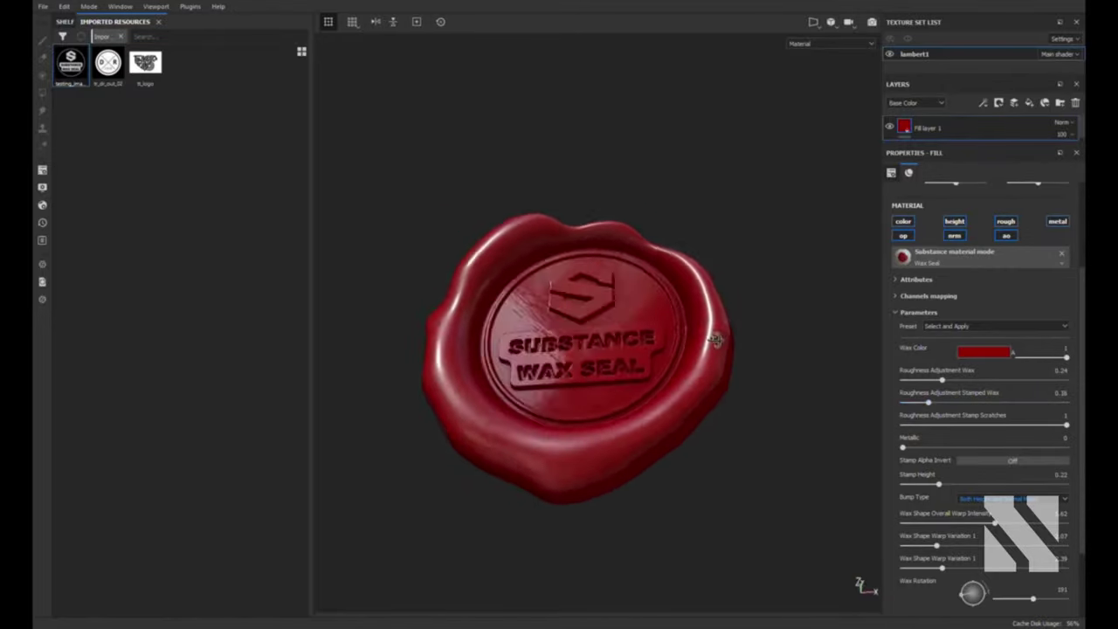
alt+drag(711, 337, 788, 414)
mouse_move(902, 446)
mouse_down()
mouse_move(1066, 447)
mouse_move(902, 446)
mouse_up()
- Turn off stamp inversion and set Bump Type to height map only
click(1012, 461)
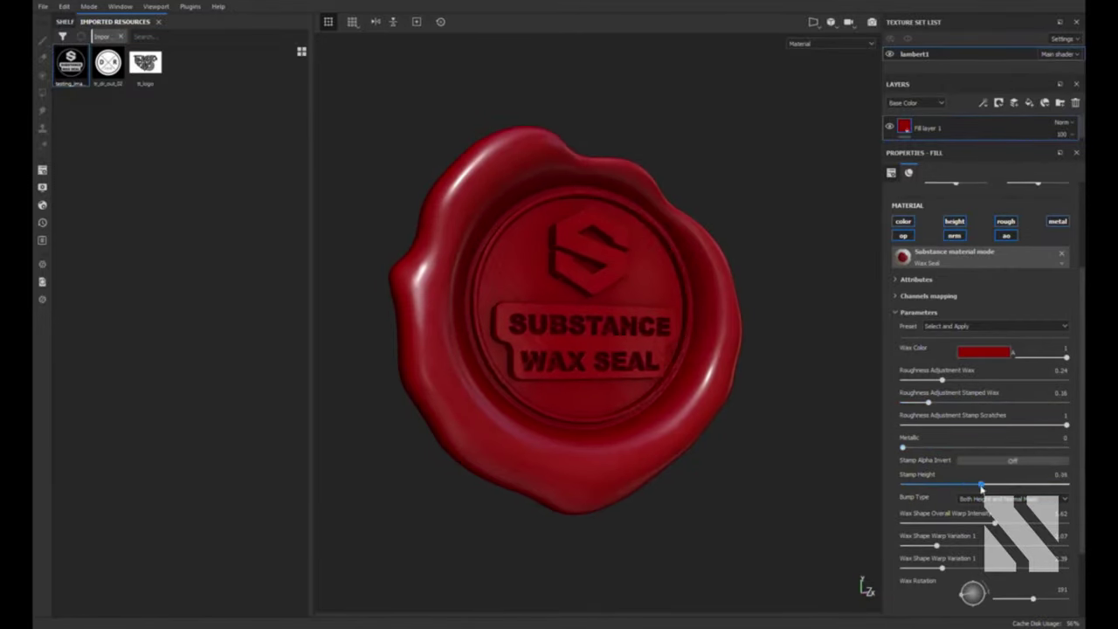
scroll(995, 437, down, 2)
click(1003, 404)
click(981, 409)
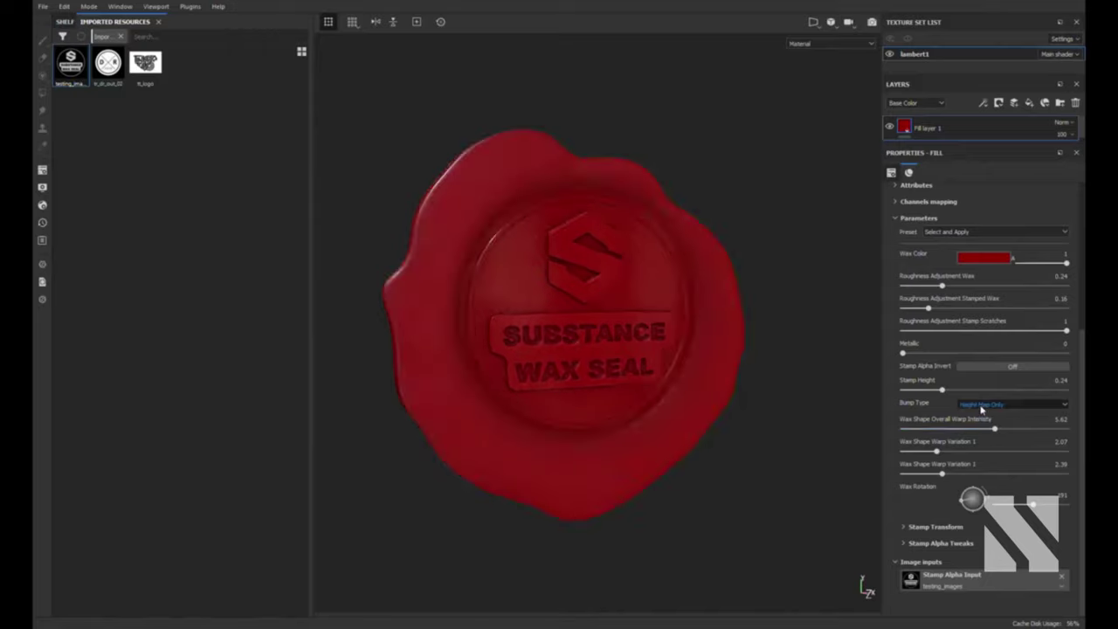
scroll(981, 409, down, 1)
- Warp the seal's outline more strongly, removing the drip and adding a looped hole
mouse_move(989, 432)
mouse_down()
mouse_move(989, 473)
mouse_move(943, 451)
mouse_up()
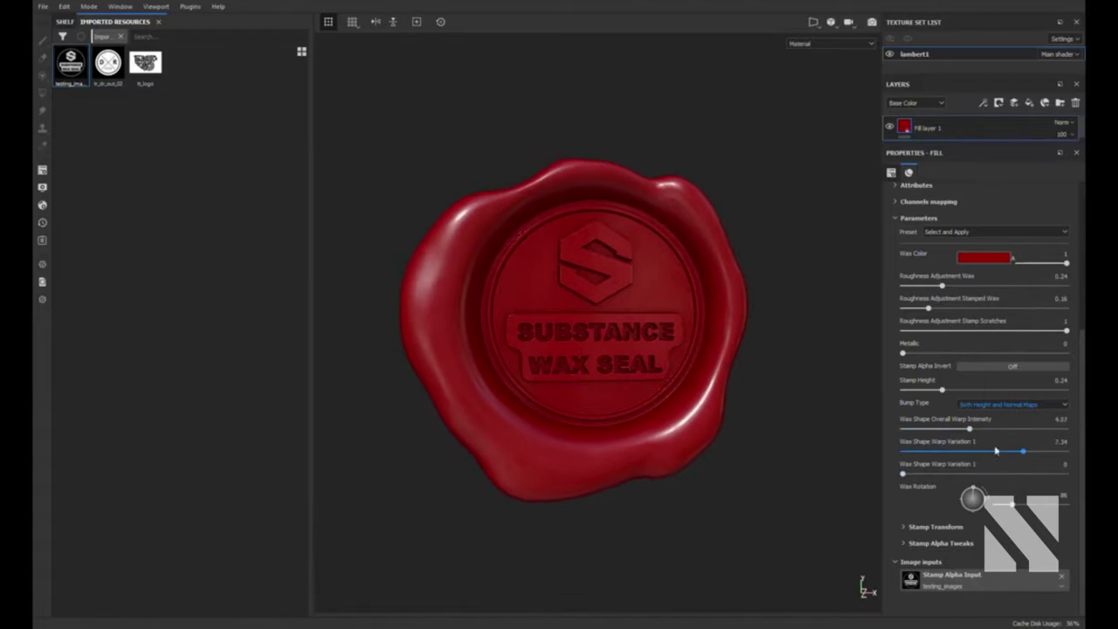
drag(1018, 428, 969, 428)
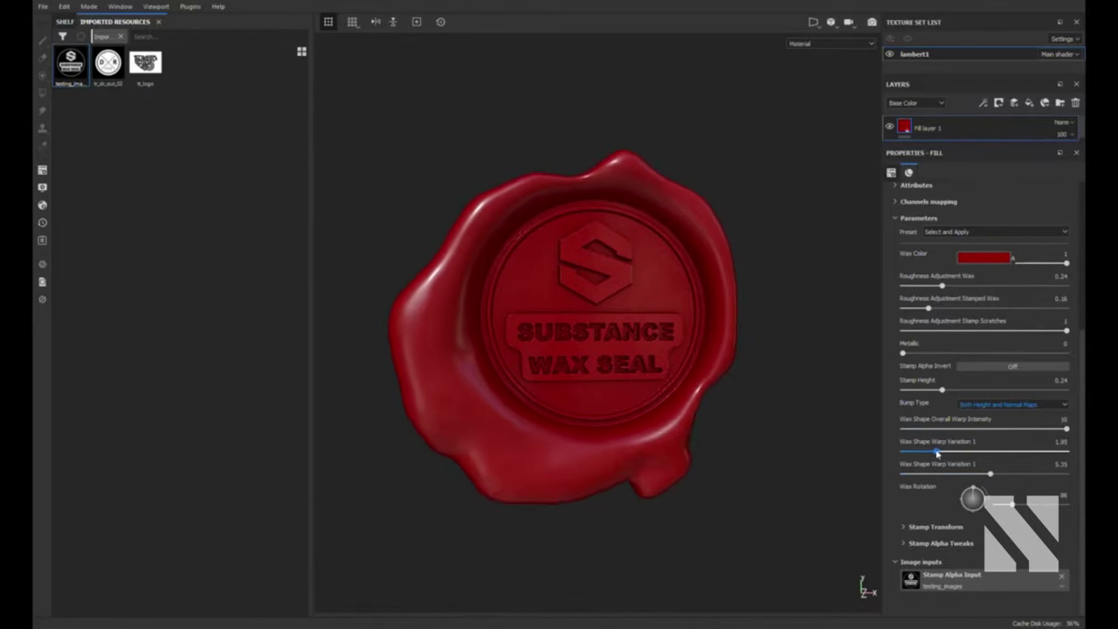
mouse_move(990, 472)
mouse_down()
mouse_move(1029, 474)
mouse_move(995, 515)
mouse_up()
- Adjust the Stamp Transform settings to shift the stamp down on the seal
click(908, 526)
scroll(978, 393, down, 3)
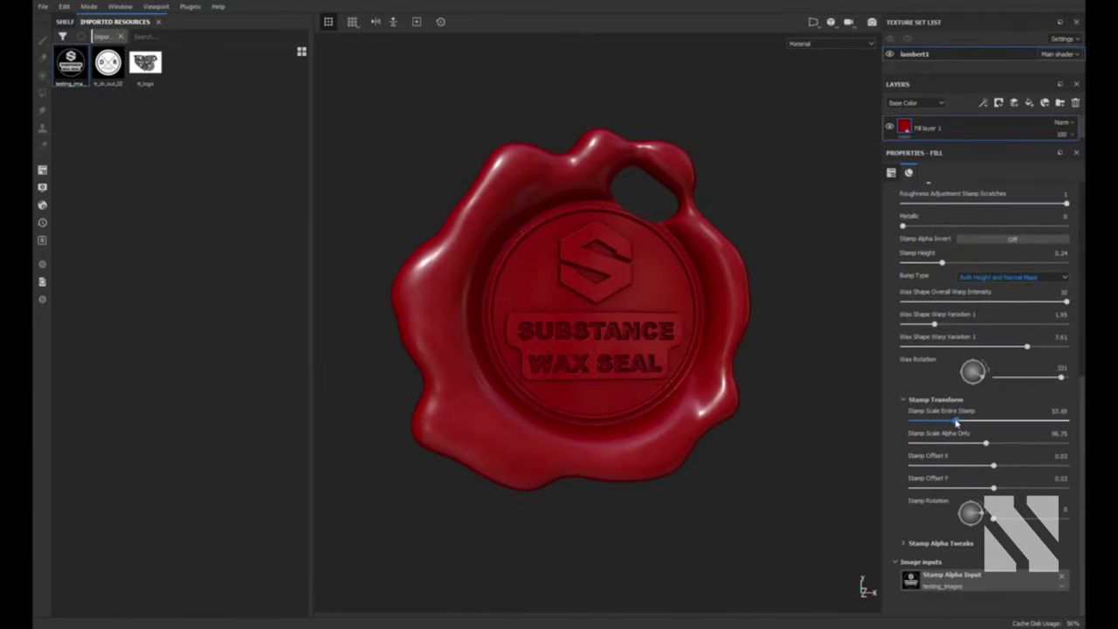
drag(987, 464, 976, 464)
drag(952, 420, 958, 420)
drag(993, 487, 987, 489)
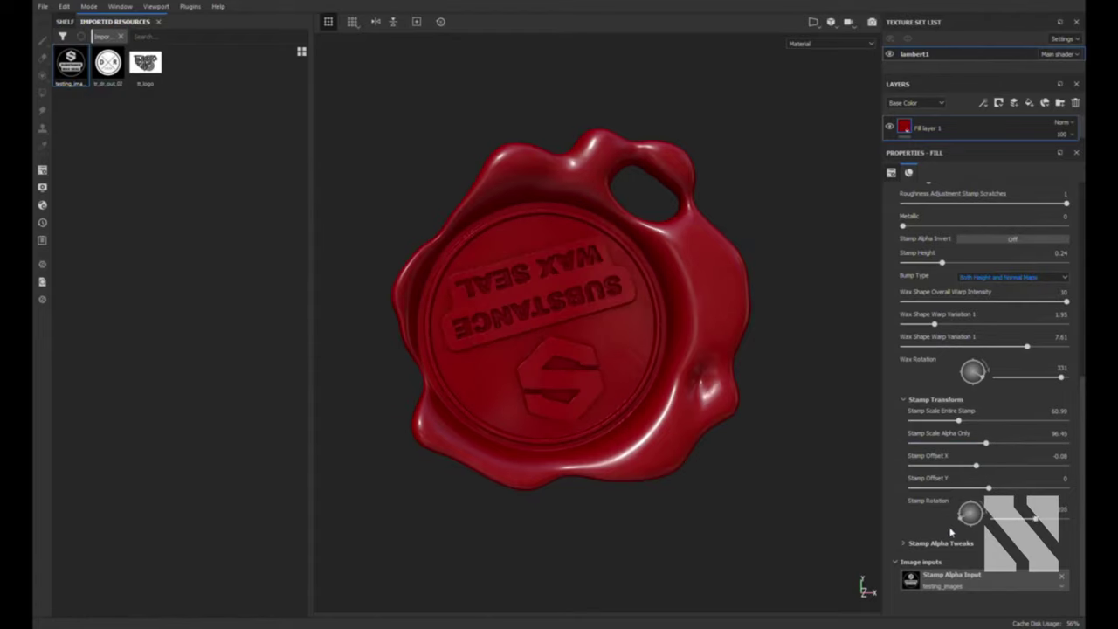
- Reset Aspect Ratio X to 1, adjust stamp blur, and lower the alpha mid level
click(903, 543)
scroll(901, 497, down, 3)
mouse_move(1007, 433)
mouse_down()
mouse_move(988, 432)
mouse_move(1063, 458)
mouse_up()
click(913, 477)
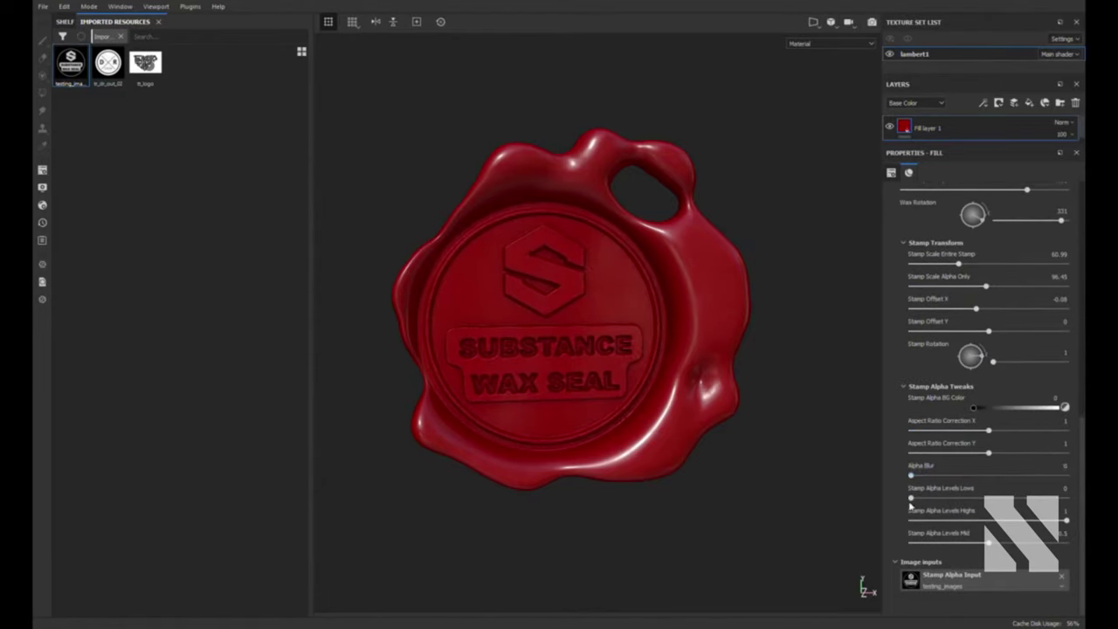
drag(988, 543, 982, 545)
- Place the D R 2016 image into Stamp Alpha Input
drag(108, 65, 952, 578)
scroll(990, 312, up, 2)
scroll(978, 310, up, 3)
- Adjust the seal's Roughness Adjustment sliders
scroll(960, 304, up, 3)
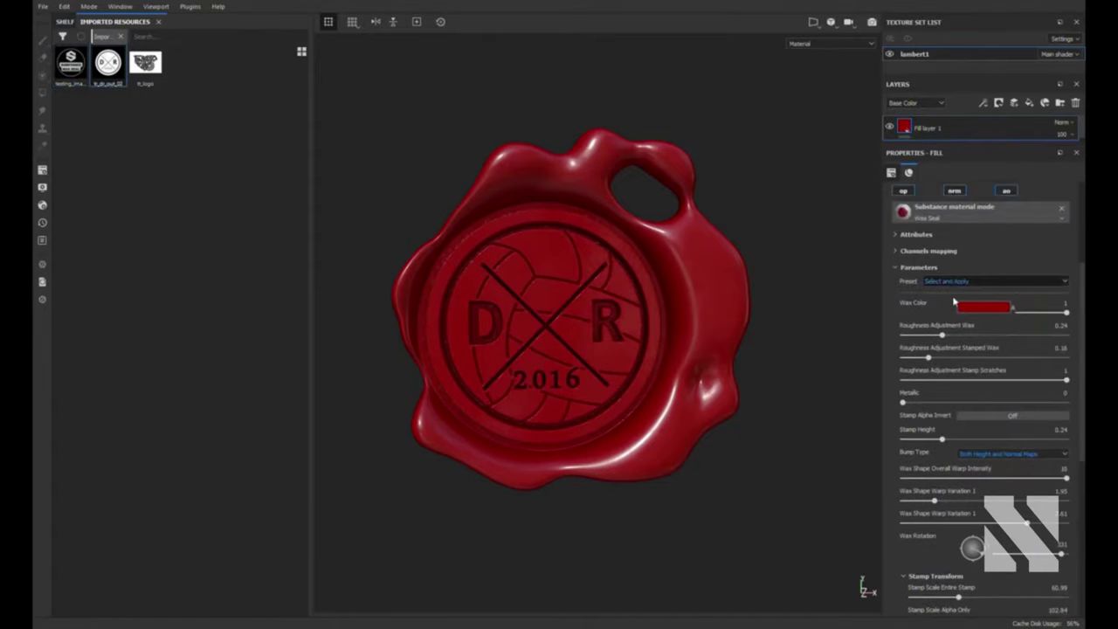
scroll(951, 297, down, 4)
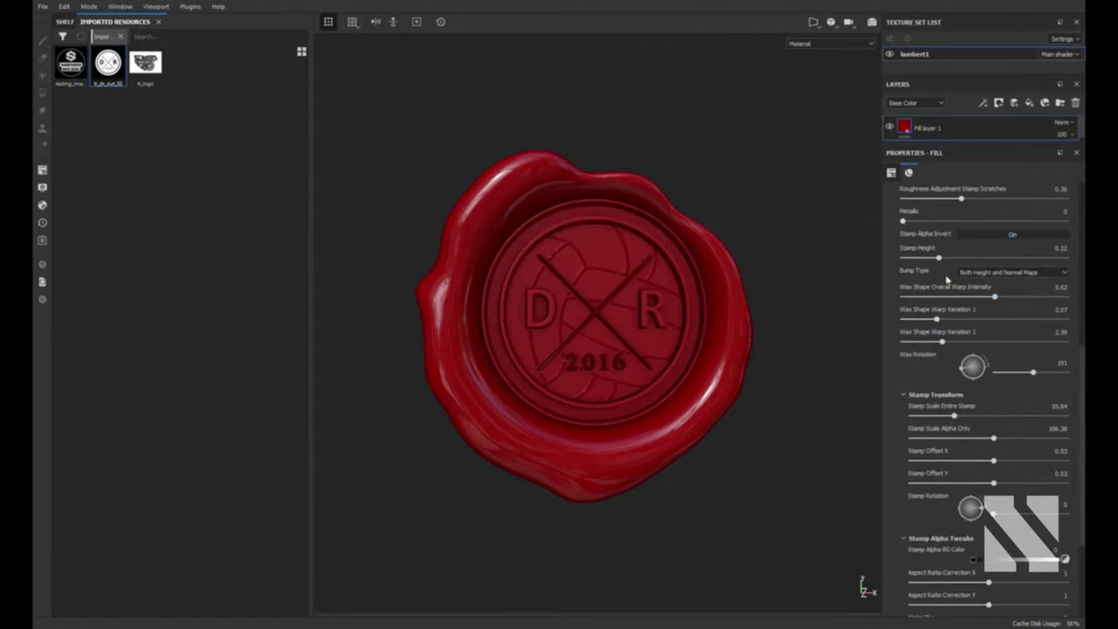
scroll(969, 305, up, 3)
drag(961, 363, 990, 367)
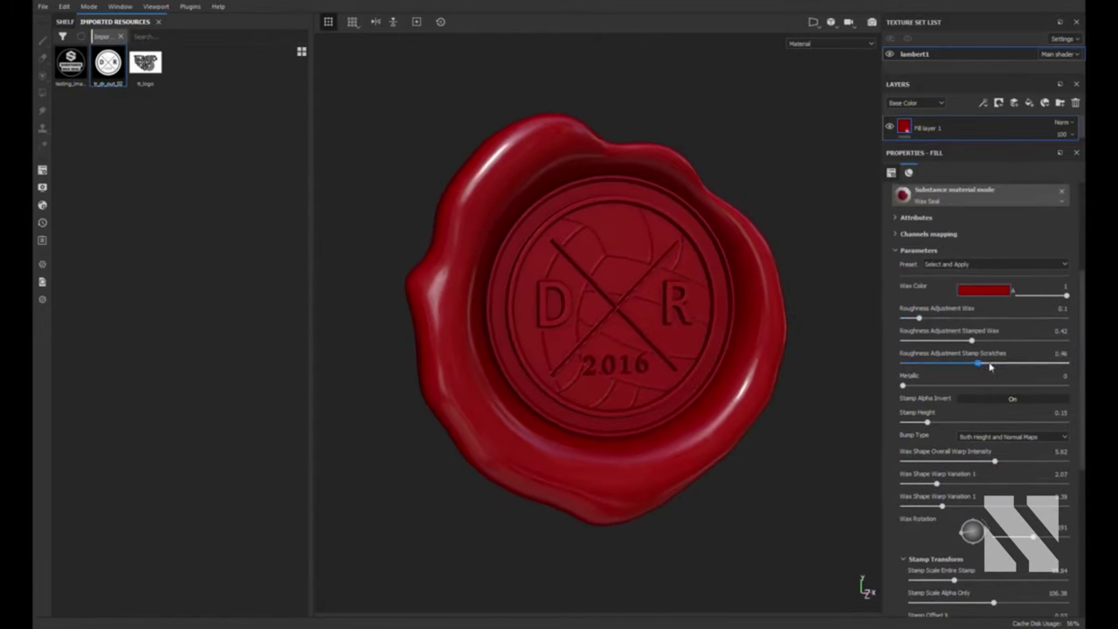
drag(923, 343, 958, 341)
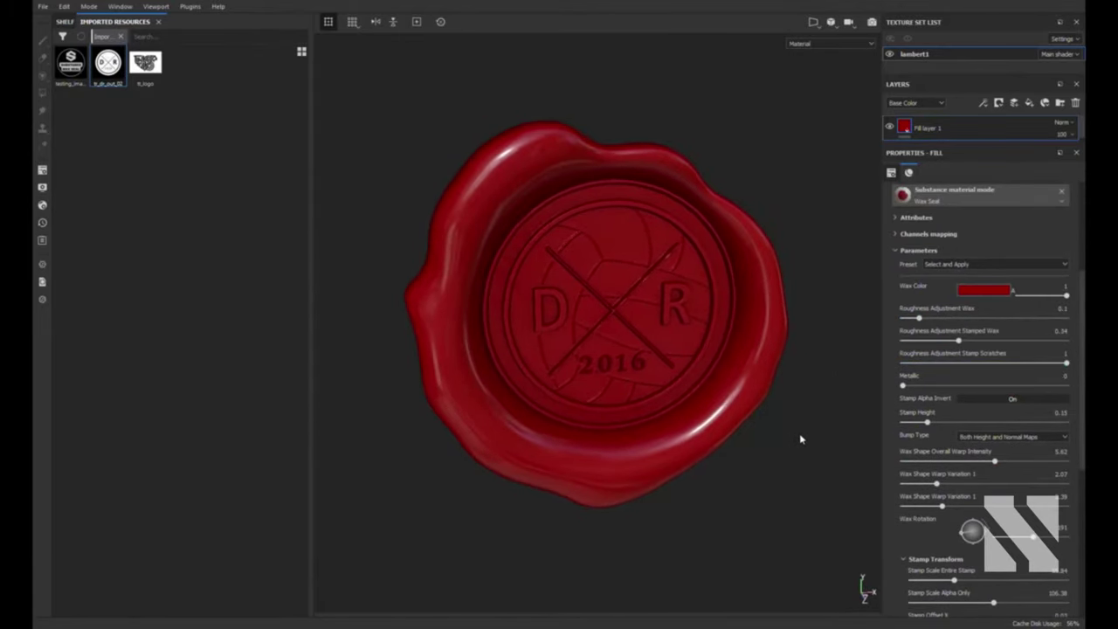
- Stamp the seal with ti_logo, lowering Aspect Ratio Correction Y and Stamp Scale
scroll(987, 384, down, 1)
scroll(978, 393, down, 5)
drag(145, 63, 911, 582)
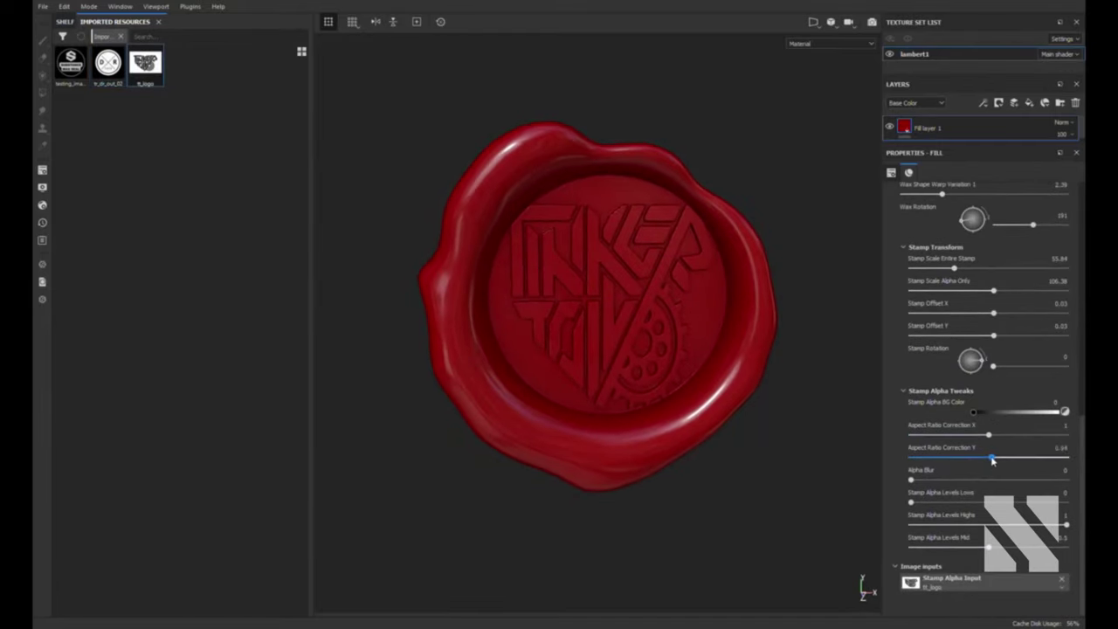
drag(991, 460, 964, 458)
scroll(986, 393, up, 3)
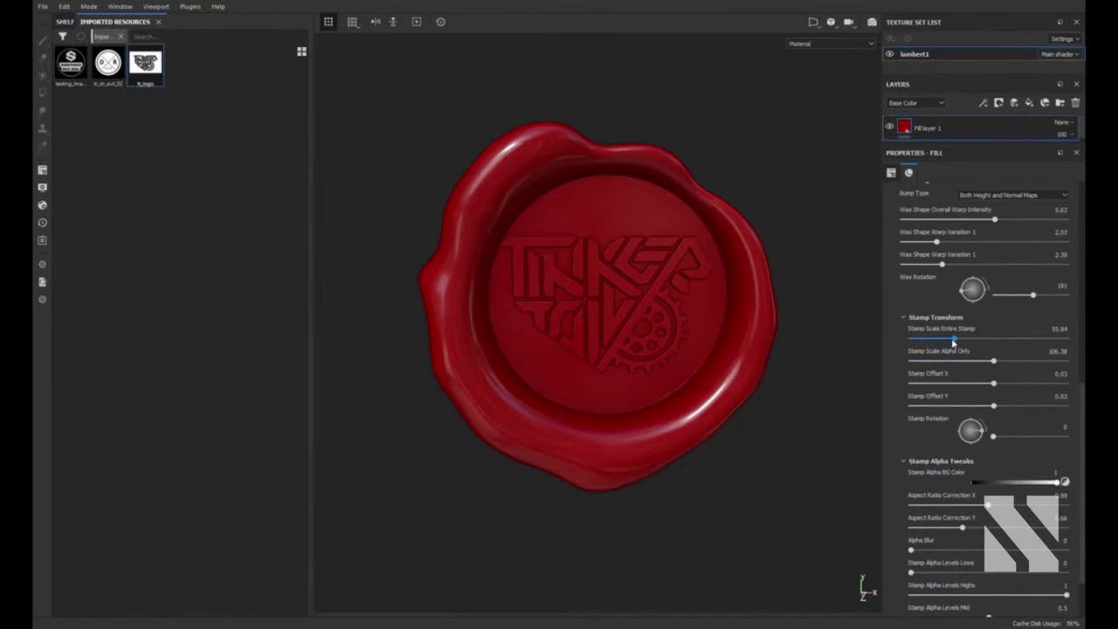
drag(993, 361, 980, 361)
scroll(701, 368, down, 5)
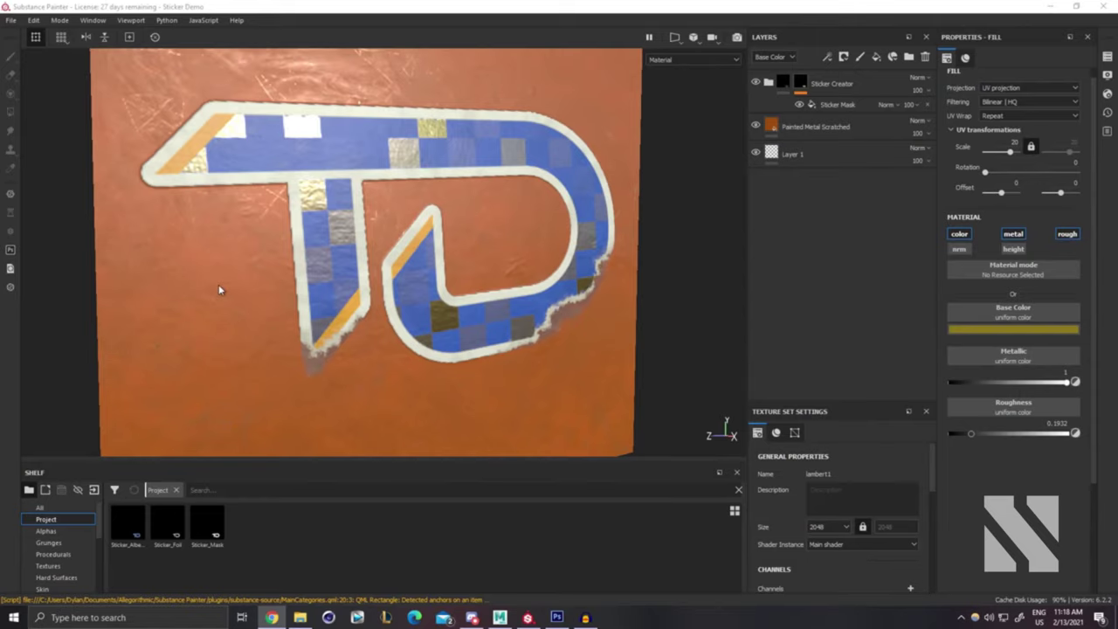
- In the sticker project, apply the blue Sticker_Albedo colouring and select the Optional Grunge effect
click(390, 284)
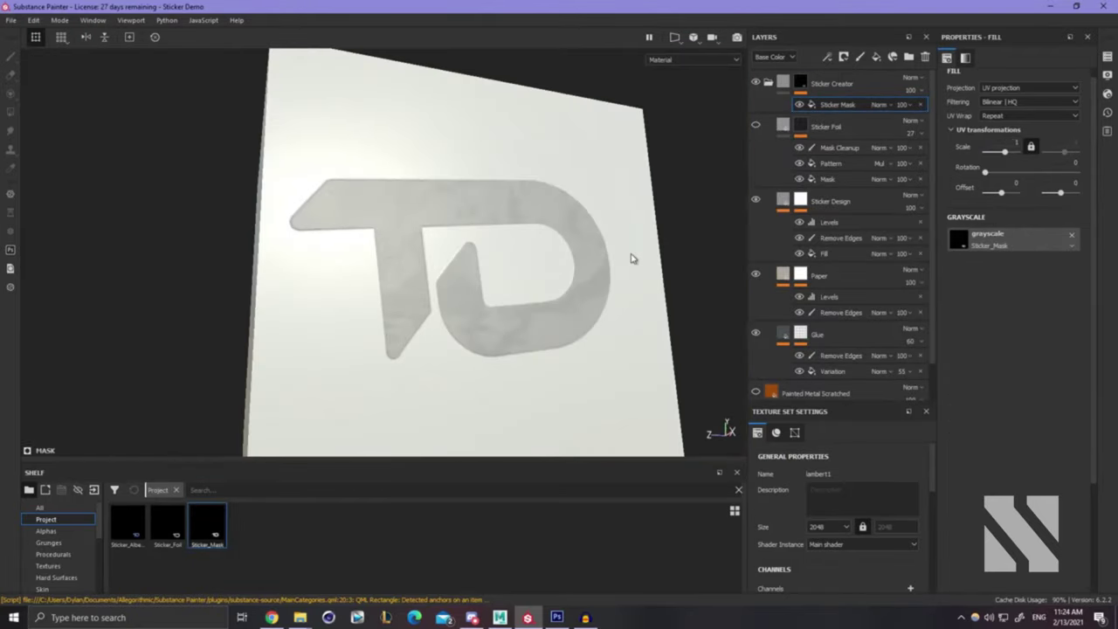
scroll(491, 337, up, 3)
scroll(559, 362, up, 3)
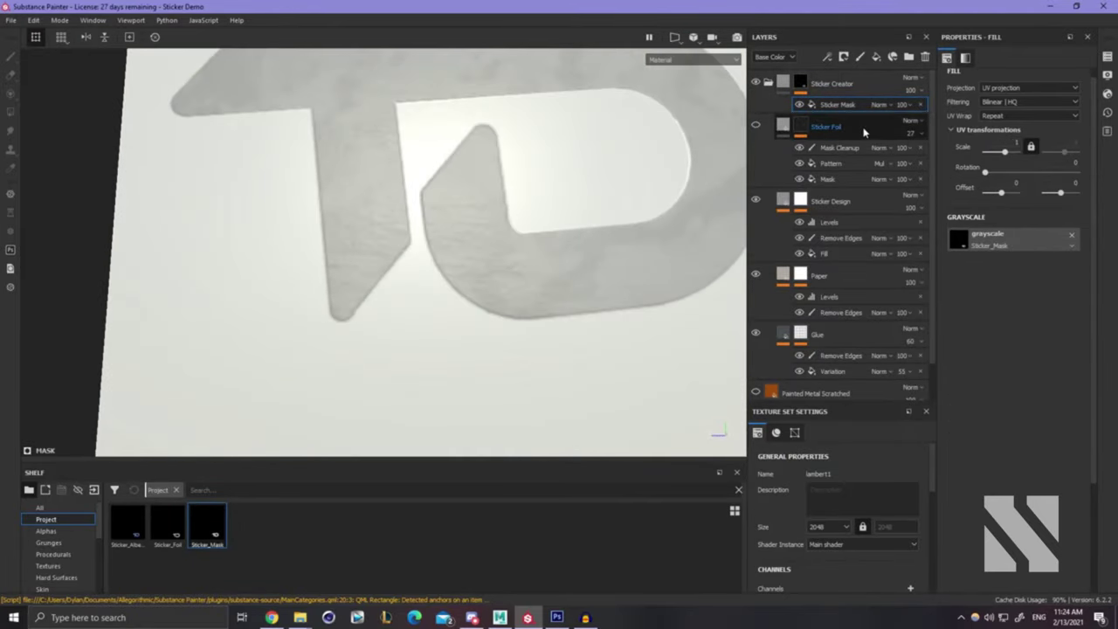
drag(126, 525, 989, 314)
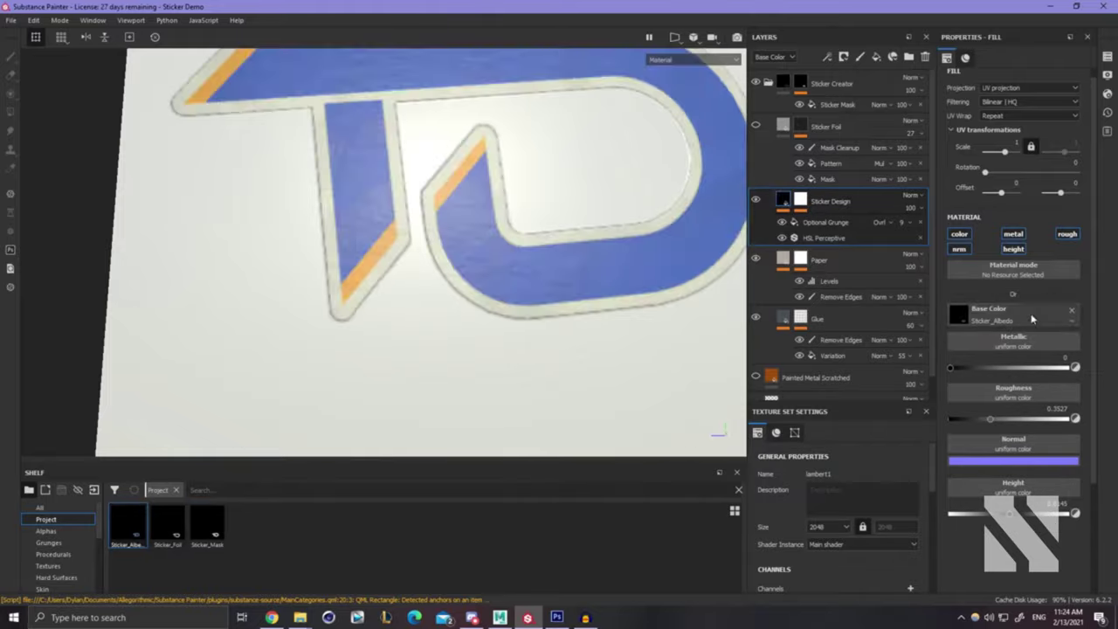
alt+drag(512, 345, 348, 295)
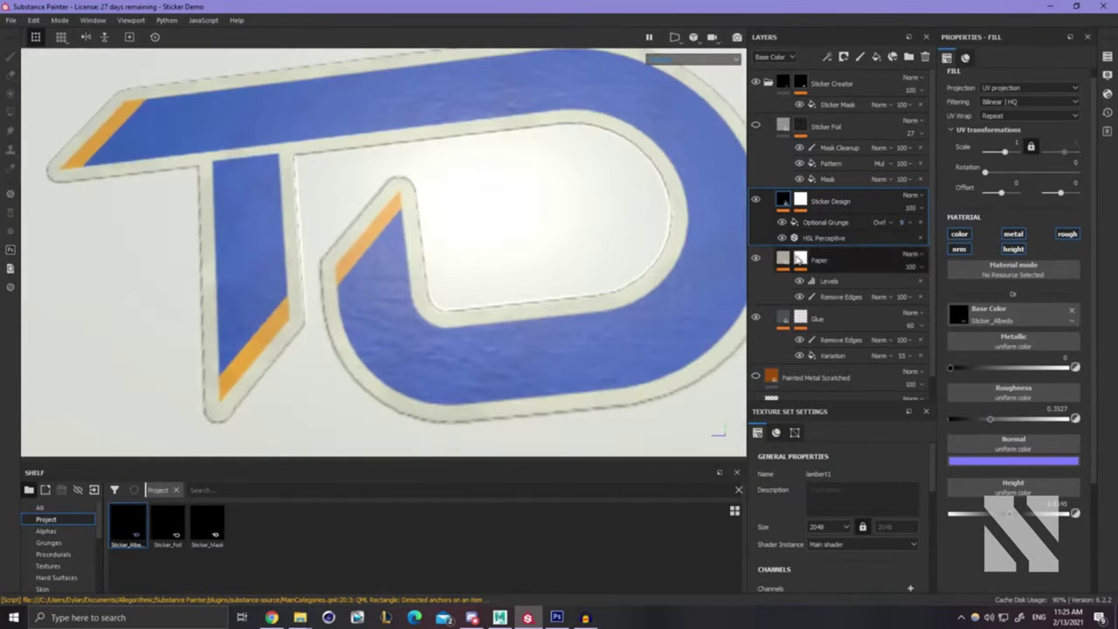
click(825, 222)
alt+middle_drag(694, 411, 628, 337)
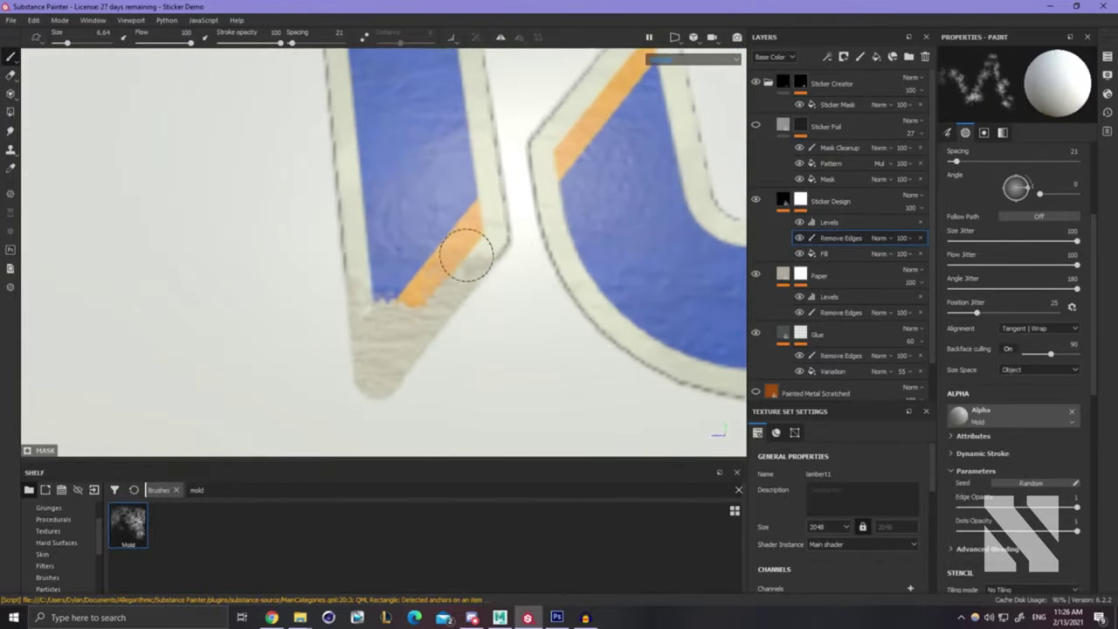
- Paint Mold wear on the sticker's top edge and inspect the Paper layer's Paper Texture fill
mouse_move(464, 253)
mouse_down()
mouse_move(398, 355)
mouse_move(466, 322)
mouse_up()
mouse_move(483, 175)
alt+mouse_down()
mouse_move(569, 295)
mouse_move(536, 209)
mouse_move(553, 264)
mouse_move(476, 290)
mouse_move(534, 245)
mouse_move(523, 312)
mouse_move(581, 257)
mouse_move(475, 324)
alt+mouse_up()
click(796, 286)
click(782, 275)
click(823, 297)
key(ctrl+z)
- Paint more Mold wear along the sticker's right and bottom edges
alt+right_drag(474, 324, 387, 195)
alt+middle_drag(387, 195, 459, 279)
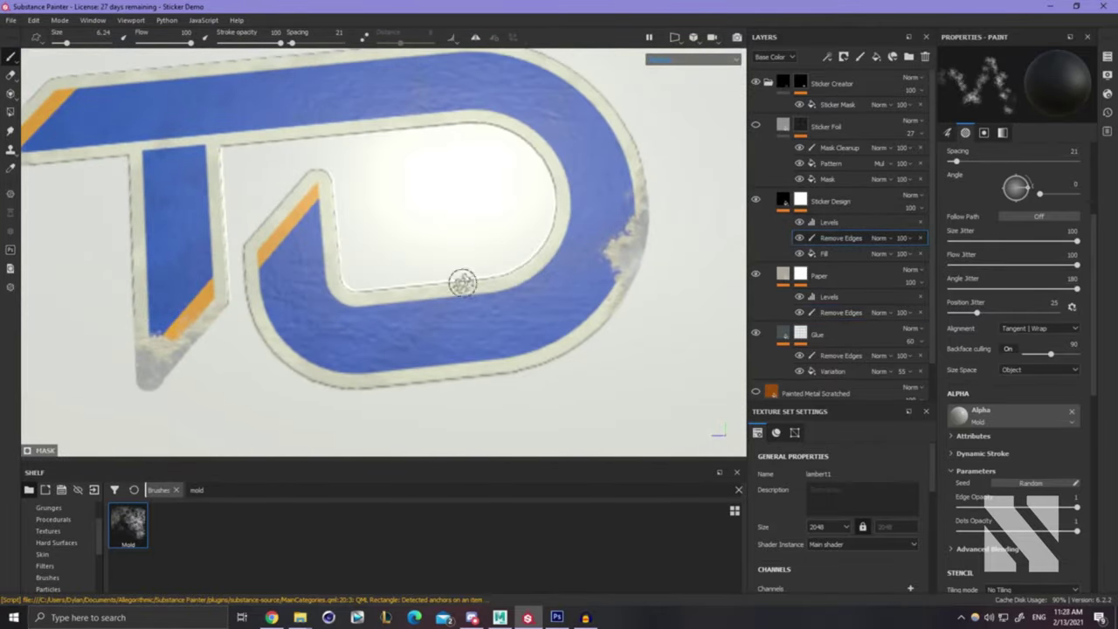
alt+right_drag(460, 279, 587, 243)
mouse_move(587, 243)
mouse_down()
mouse_move(441, 377)
mouse_move(573, 273)
mouse_up()
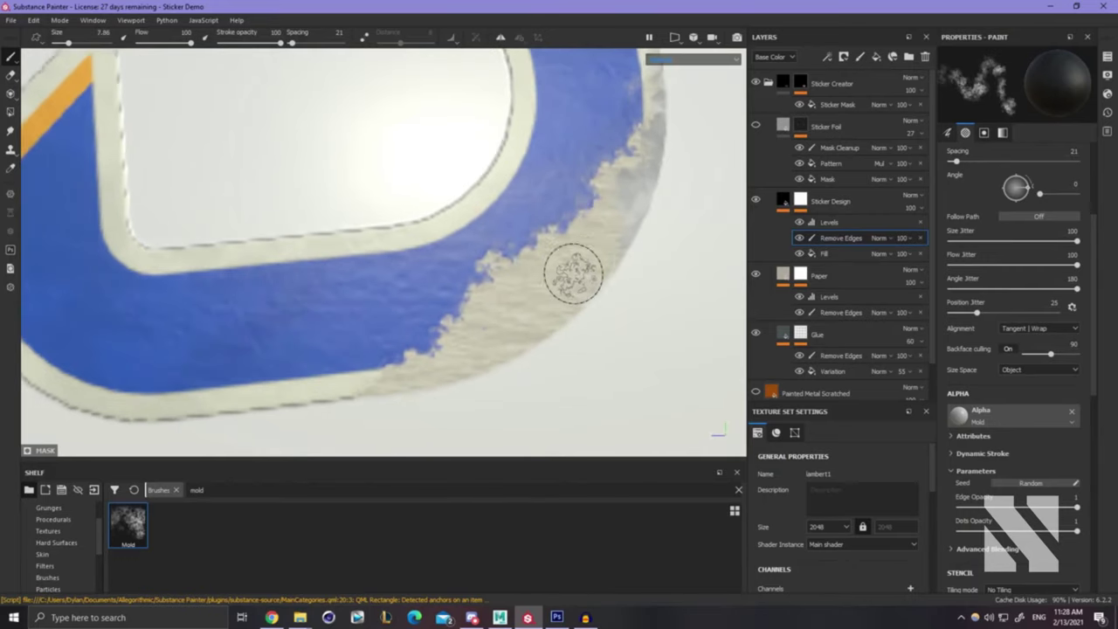
alt+drag(415, 340, 515, 328)
drag(515, 327, 380, 334)
alt+drag(487, 303, 524, 288)
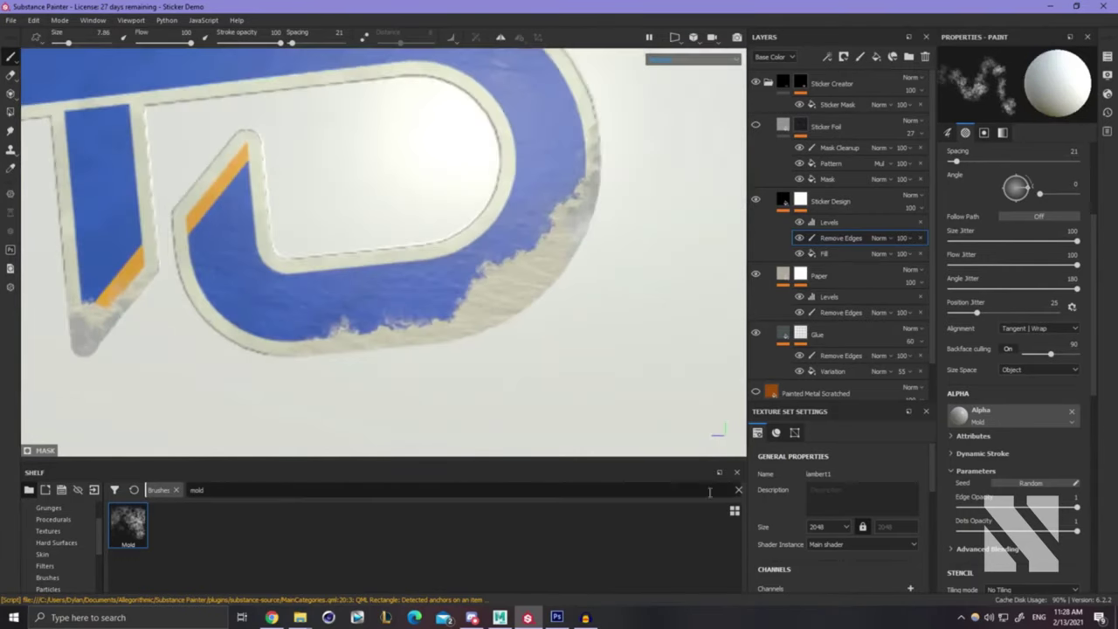
- Switch to the Artistic Heavy brush and frame the lower edge of the D
click(47, 577)
click(246, 524)
mouse_move(437, 349)
alt+mouse_down()
mouse_move(528, 319)
mouse_move(463, 339)
mouse_move(204, 280)
mouse_move(571, 350)
mouse_move(317, 394)
mouse_move(418, 294)
mouse_move(507, 237)
mouse_move(287, 270)
mouse_move(462, 253)
mouse_move(358, 218)
alt+mouse_up()
scroll(358, 219, up, 5)
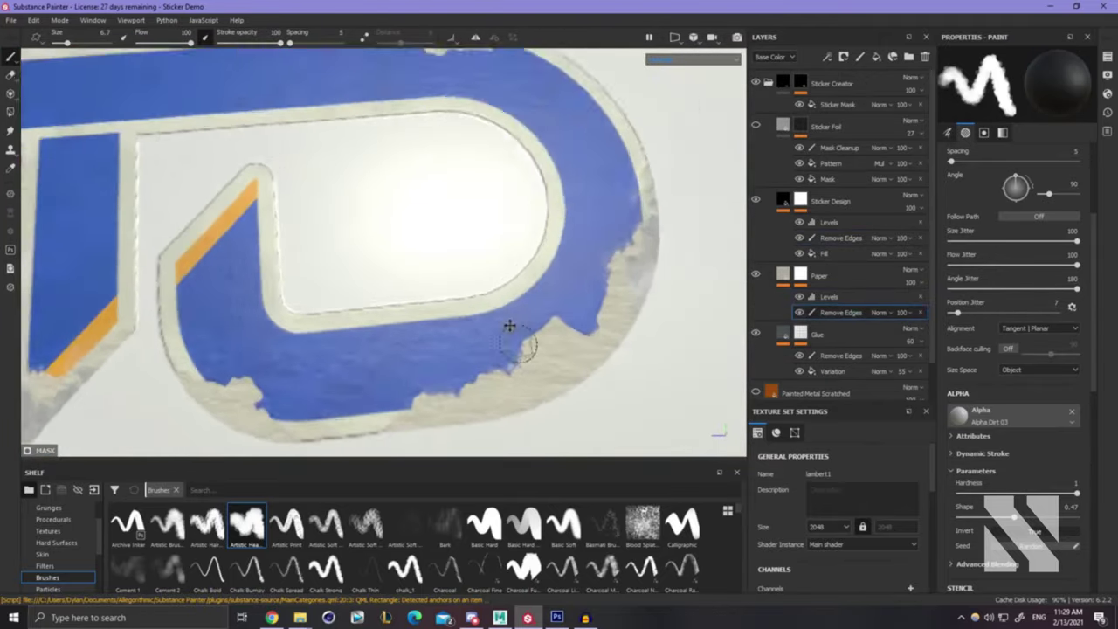
mouse_move(509, 327)
alt+middle_down()
mouse_move(242, 274)
mouse_move(513, 262)
alt+middle_up()
mouse_move(513, 262)
alt+mouse_down()
mouse_move(200, 324)
mouse_move(468, 404)
mouse_move(537, 187)
mouse_move(441, 261)
alt+mouse_up()
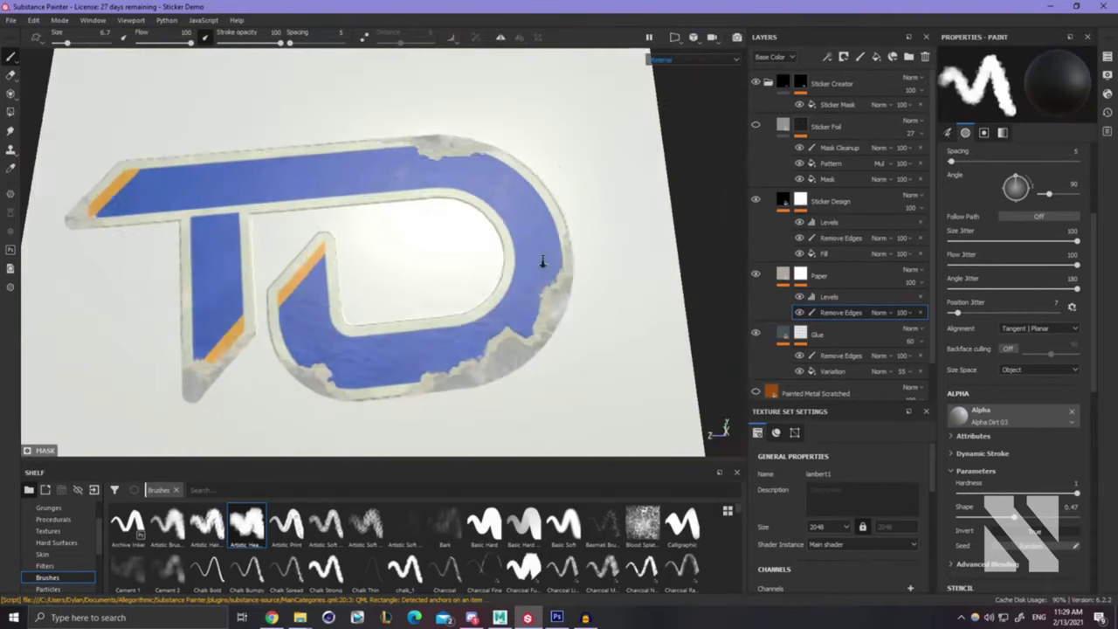
alt+drag(738, 320, 693, 309)
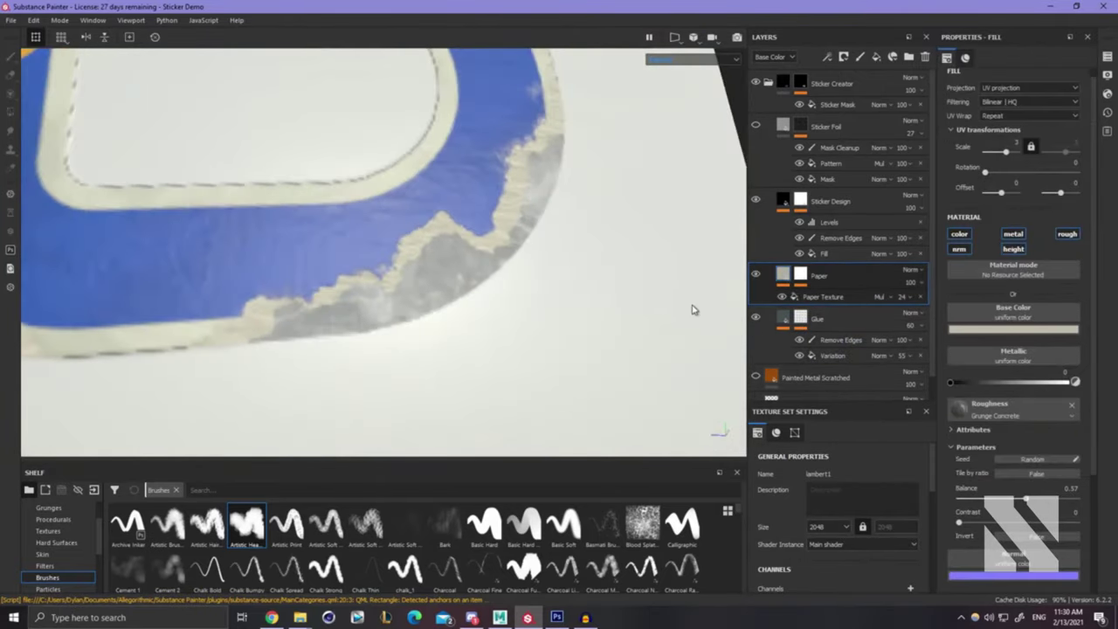
- Select the Glue layer's Remove Edges and lower the brush stroke opacity to 31
click(840, 339)
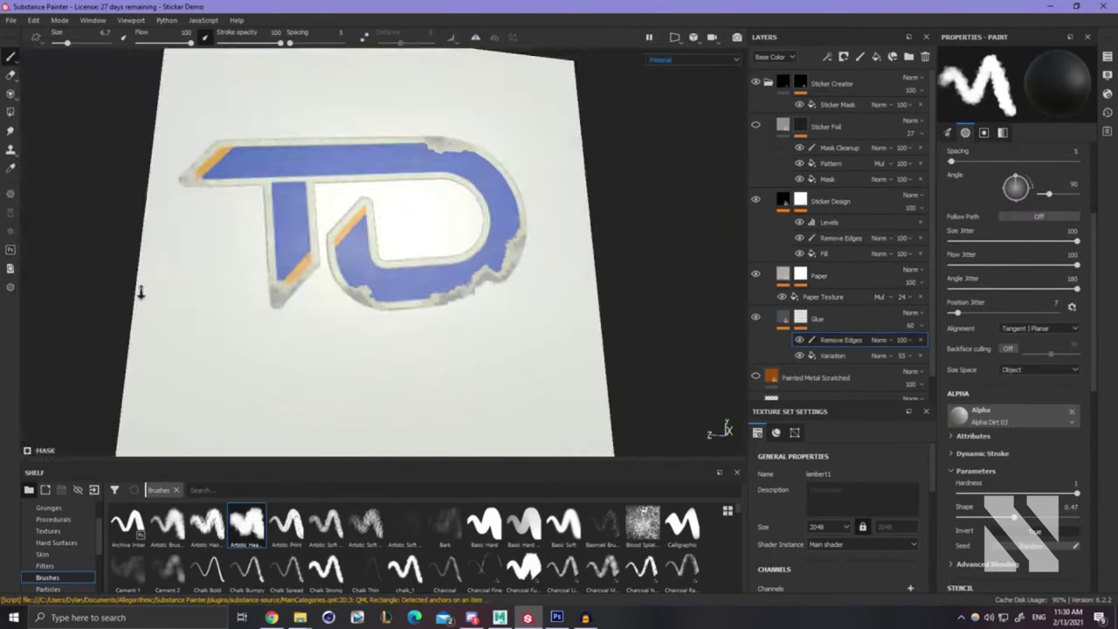
mouse_move(568, 259)
alt+mouse_down()
mouse_move(510, 250)
mouse_move(346, 331)
mouse_move(429, 289)
mouse_move(412, 297)
alt+mouse_up()
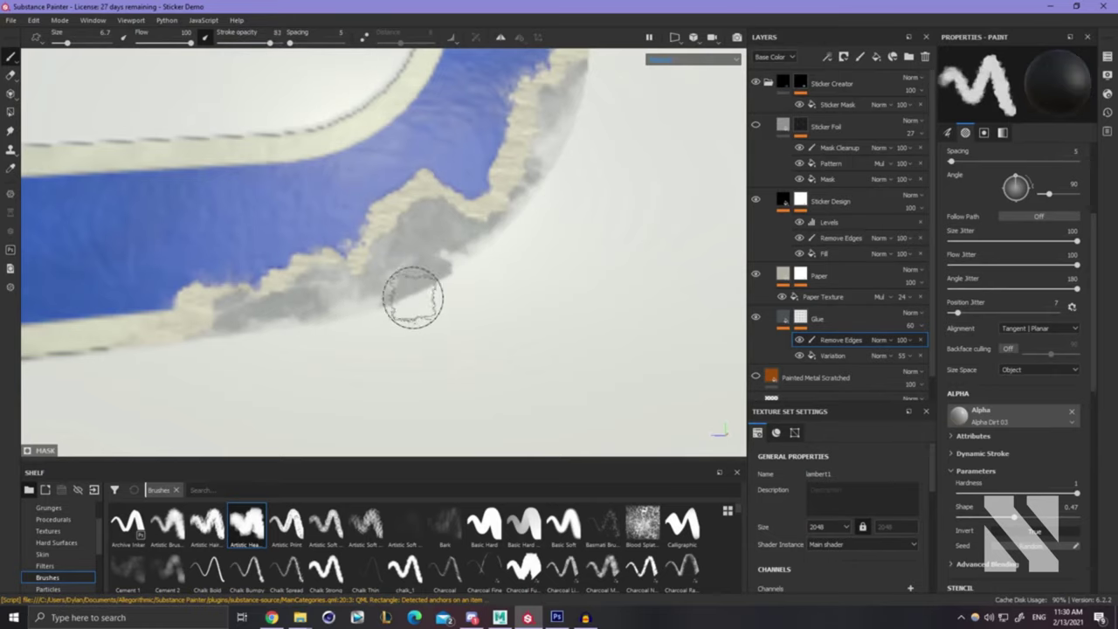
mouse_move(522, 248)
alt+mouse_down()
mouse_move(75, 237)
mouse_move(444, 236)
alt+mouse_up()
mouse_move(445, 237)
ctrl+mouse_down()
mouse_move(326, 244)
mouse_move(388, 271)
mouse_move(518, 152)
mouse_move(456, 214)
mouse_move(437, 215)
mouse_move(689, 256)
mouse_move(407, 232)
mouse_move(357, 267)
mouse_move(425, 229)
ctrl+mouse_up()
- Raise the foil fill's pattern Scale from 0.18 to 1.4
mouse_move(249, 269)
alt+mouse_down()
mouse_move(495, 225)
mouse_move(430, 143)
alt+mouse_up()
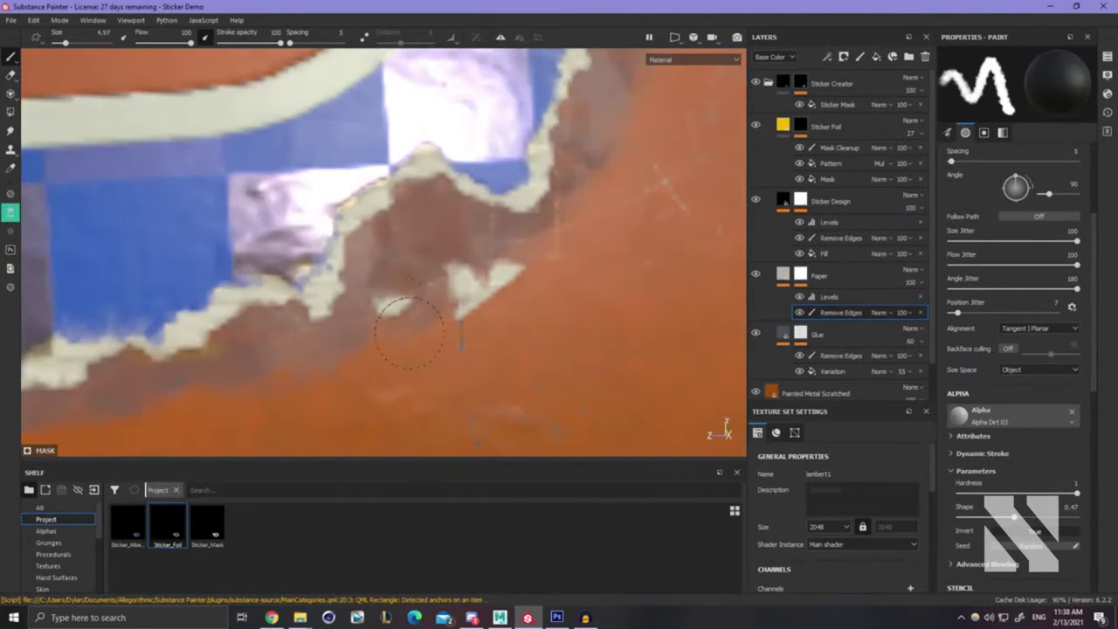
mouse_move(1002, 155)
mouse_down()
mouse_move(1021, 151)
mouse_move(1003, 152)
mouse_up()
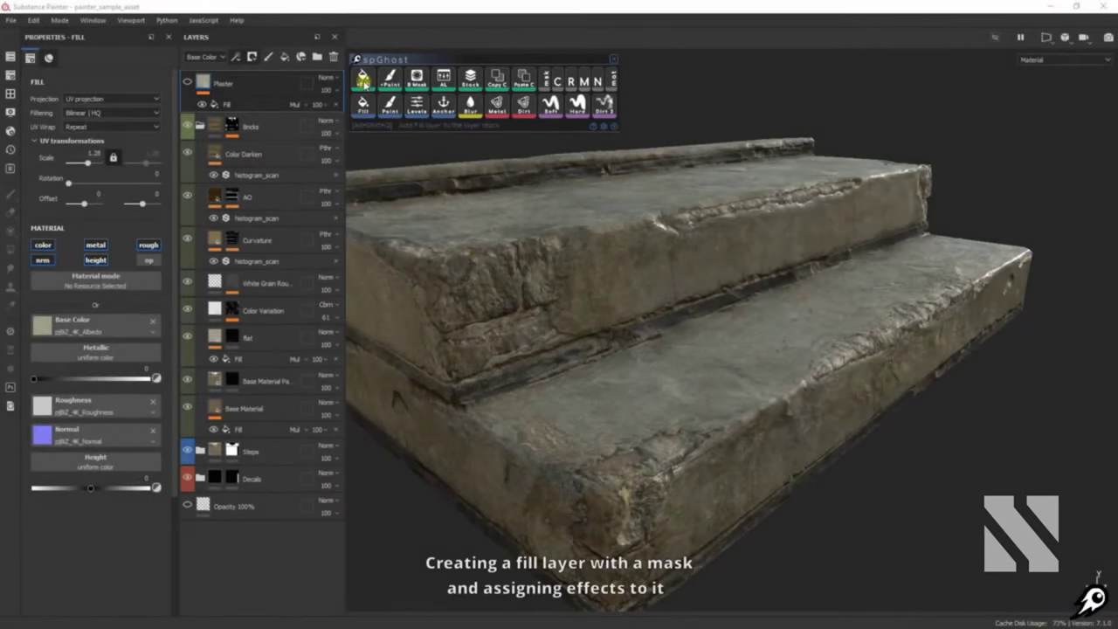
- Add a Multiply fill layer with a black mask filled with Grunge Dirt Heavy
click(363, 82)
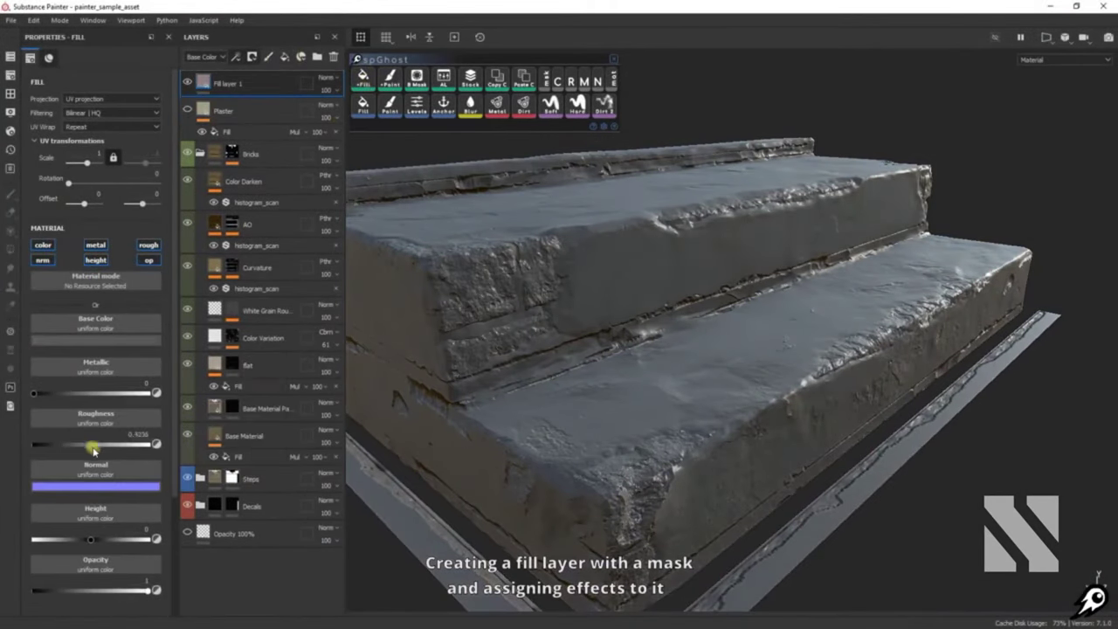
click(326, 77)
click(326, 134)
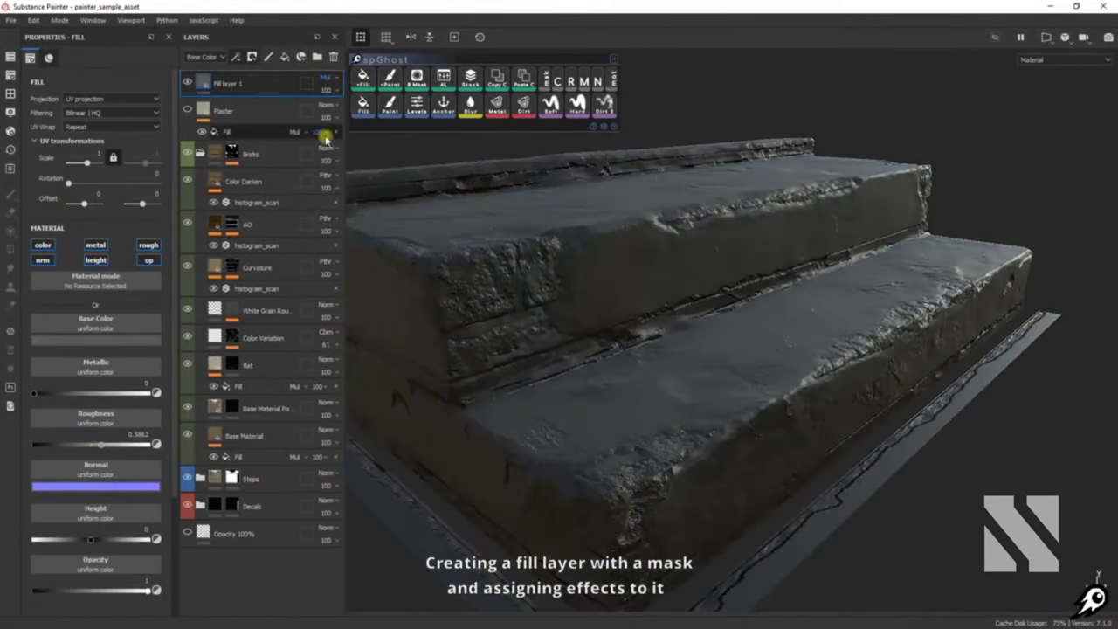
click(416, 79)
click(361, 105)
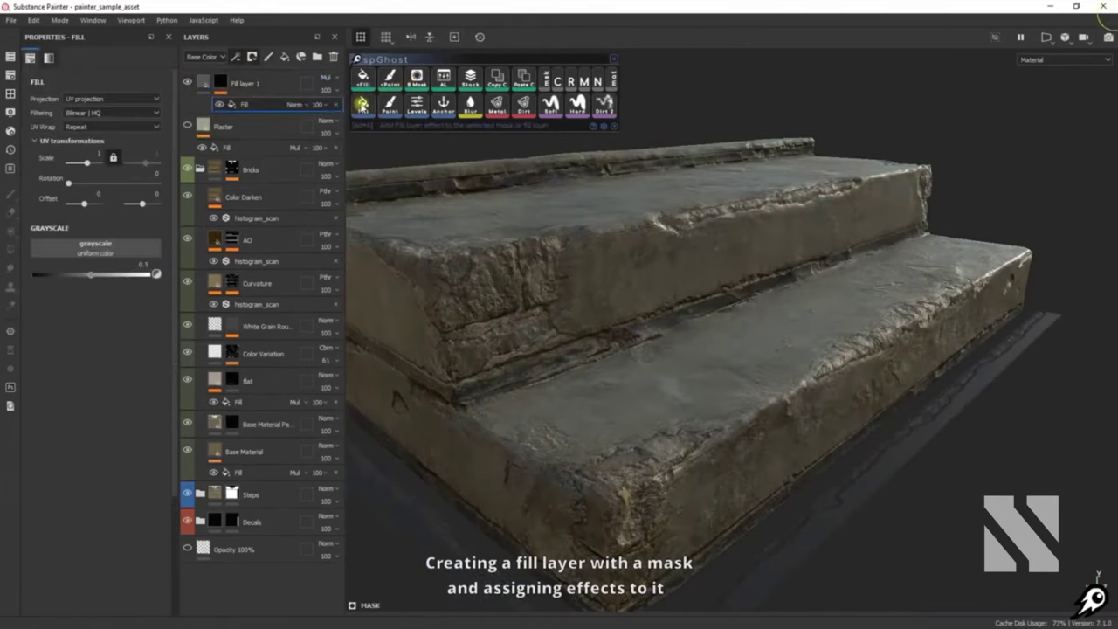
click(100, 247)
click(183, 373)
- Add Levels, Blur and Levels to the mask, plus a Grunge Dirt Large fill and a paint effect
click(416, 107)
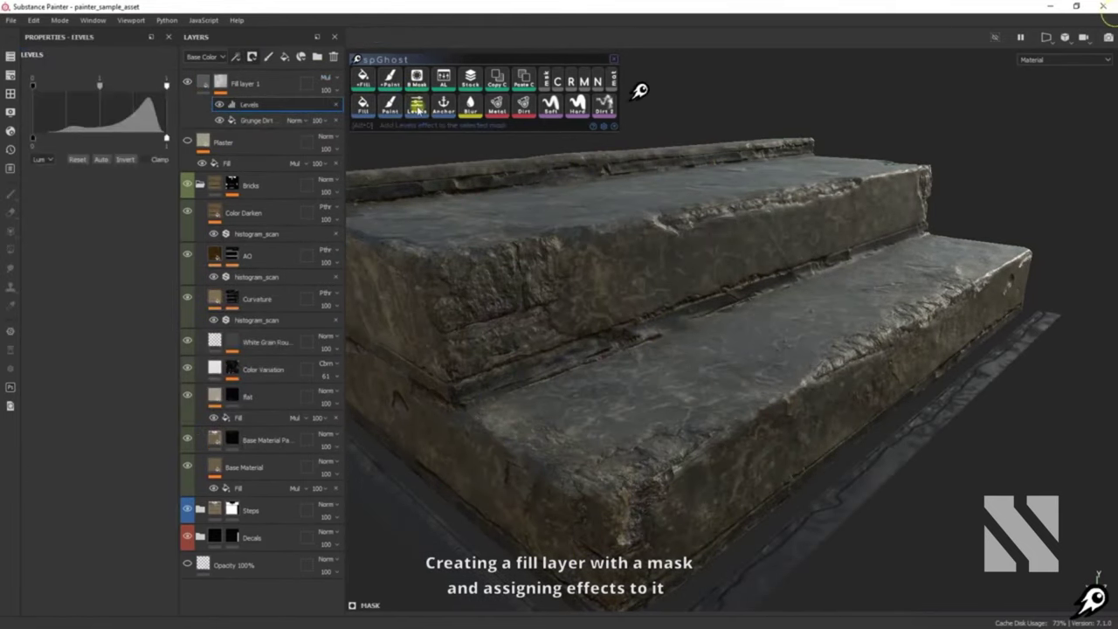
click(470, 107)
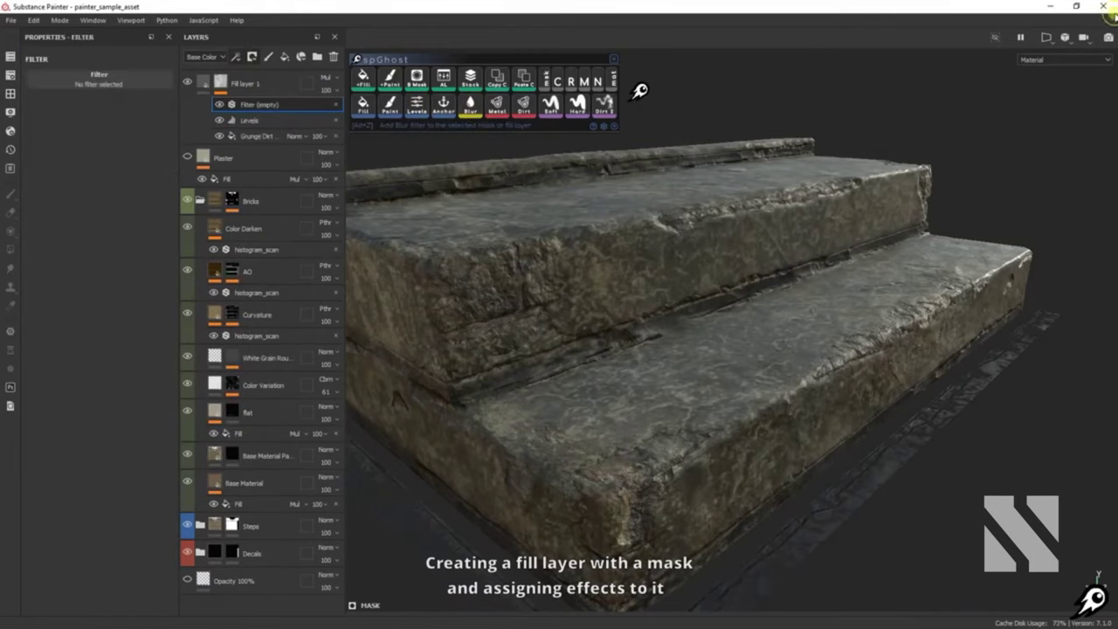
click(416, 106)
drag(173, 87, 120, 90)
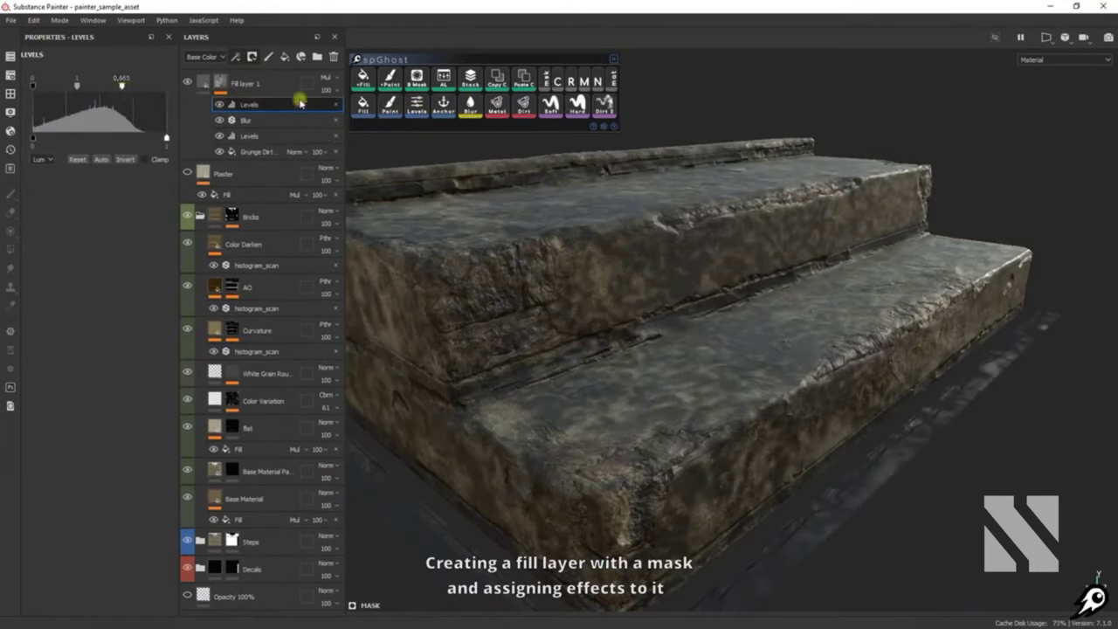
click(363, 106)
click(41, 251)
click(170, 318)
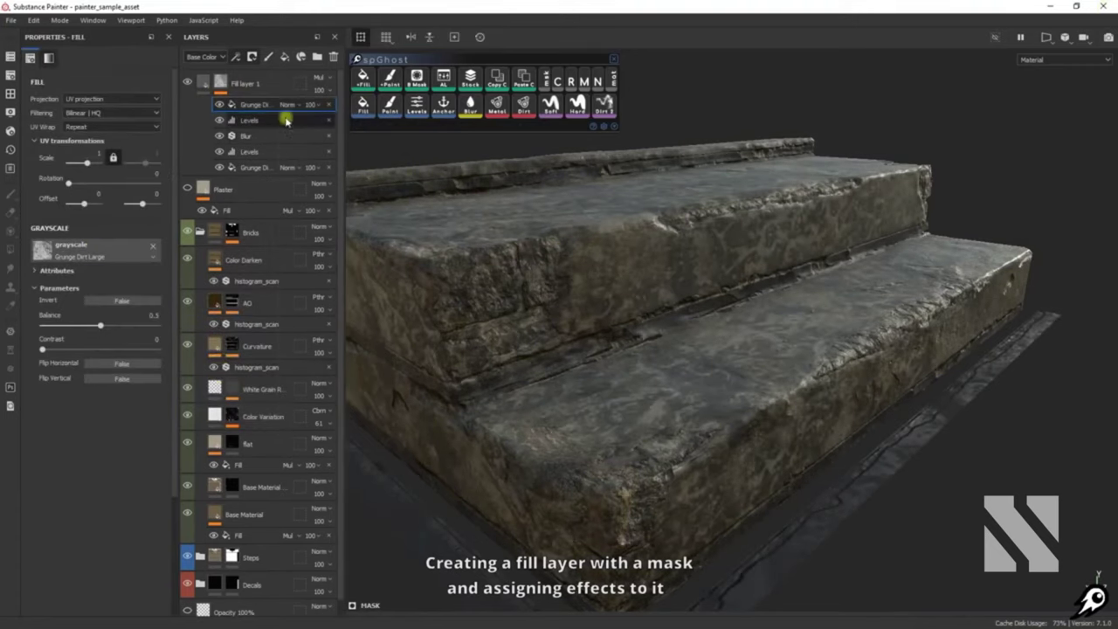
click(238, 59)
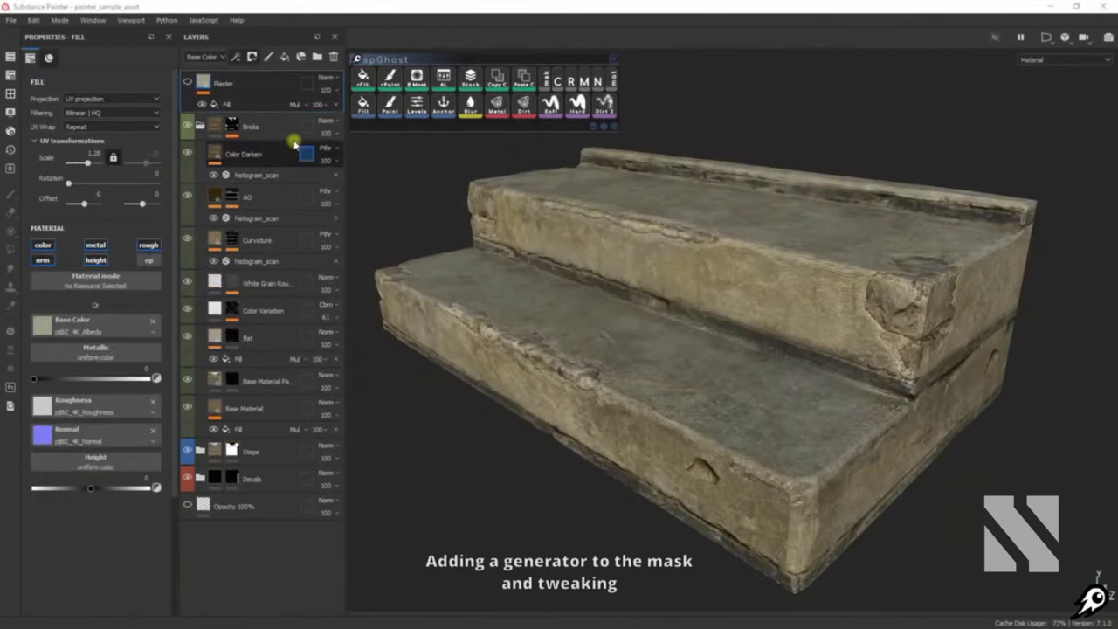
- Show the Plaster layer with a black mask using Metal Edge Wear and Levels
click(186, 82)
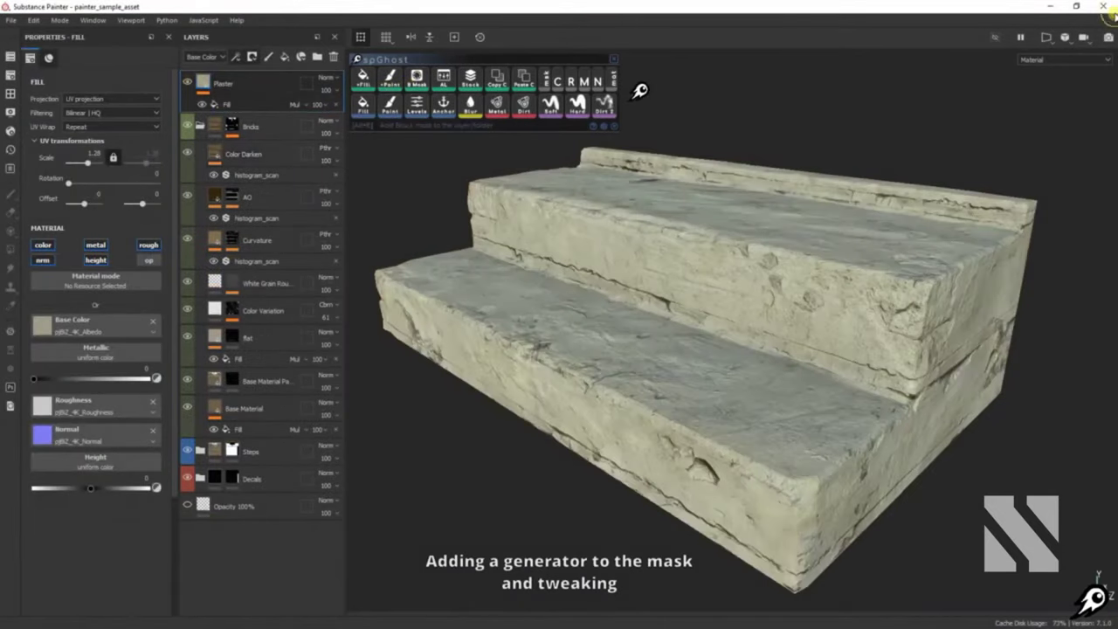
key(alt+b)
click(238, 59)
click(496, 103)
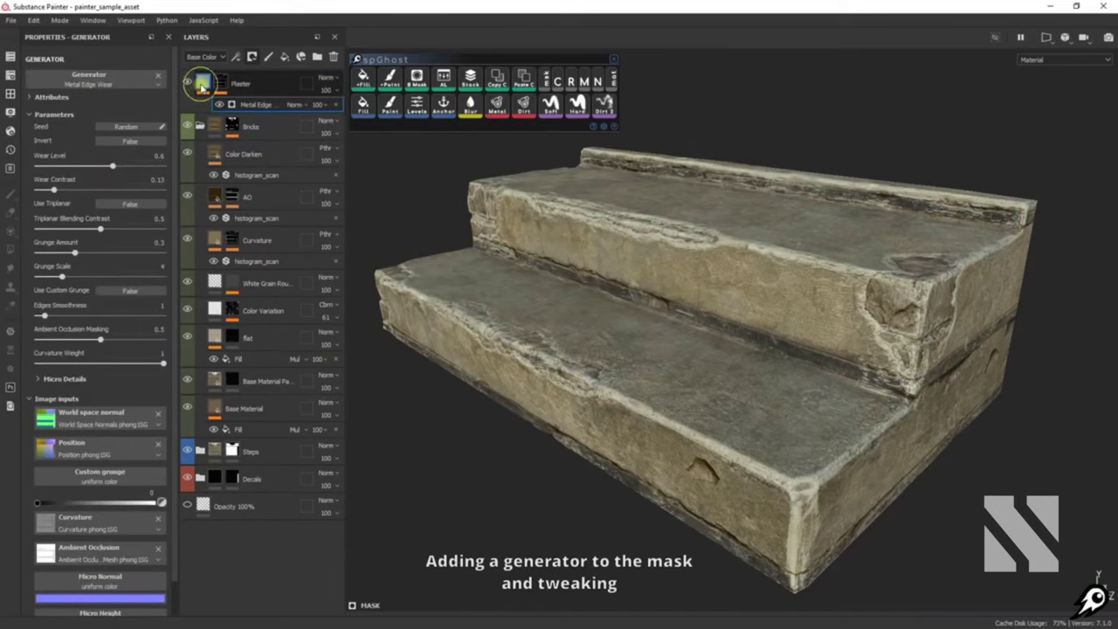
click(417, 103)
drag(35, 100, 105, 103)
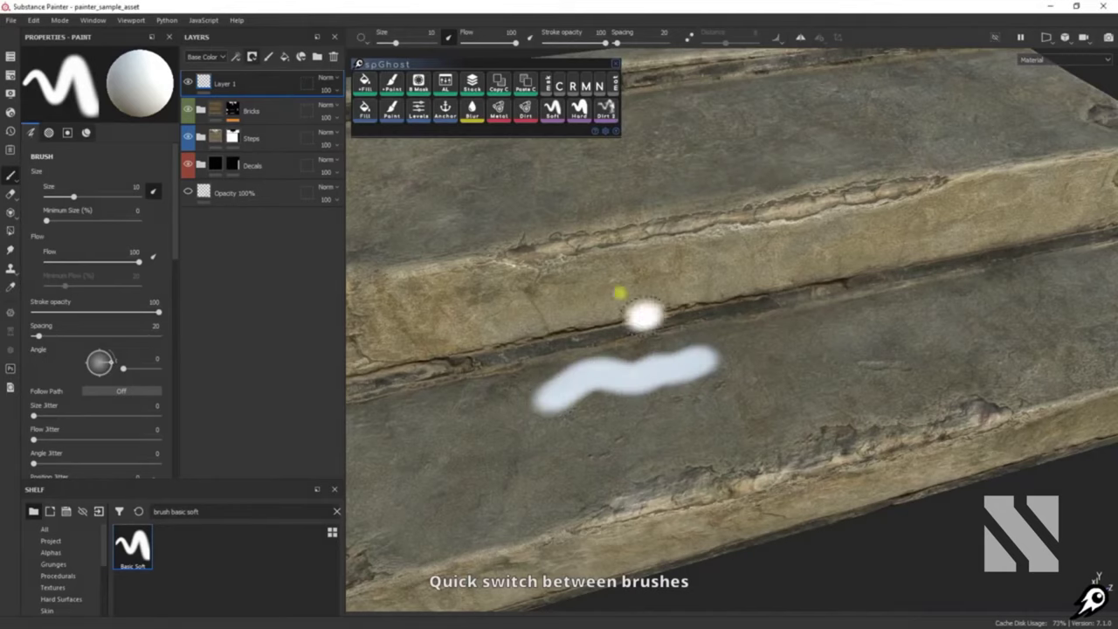
- Paint a white stroke across the steps with the Basic Hard brush, then show the spGhost settings
key(alt+b)
drag(563, 451, 725, 421)
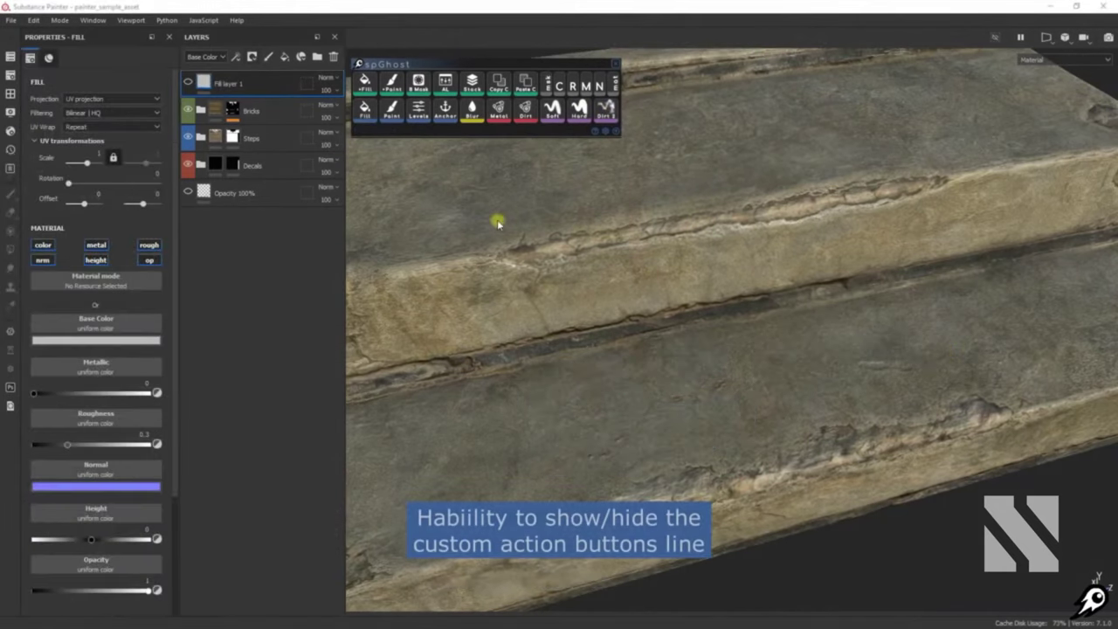
click(604, 130)
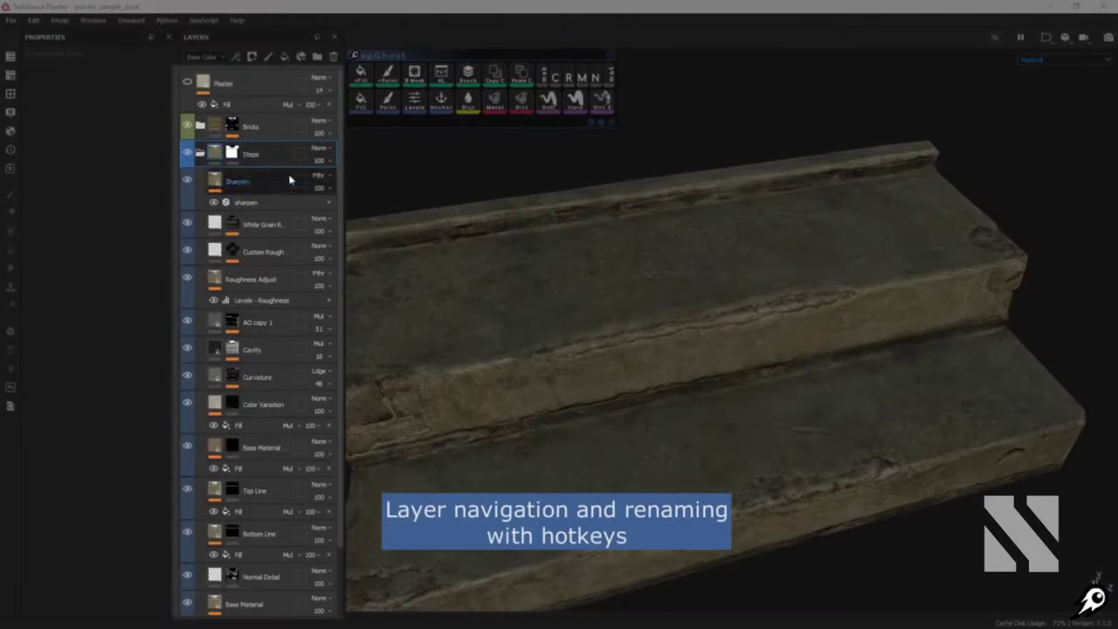
- Rename the AO copy 1 layer to 'Ambient oclusion' and toggle spGhost's compact button layout
key(Down)
key(Down)
key(Down)
key(Down)
key(Down)
key(F2)
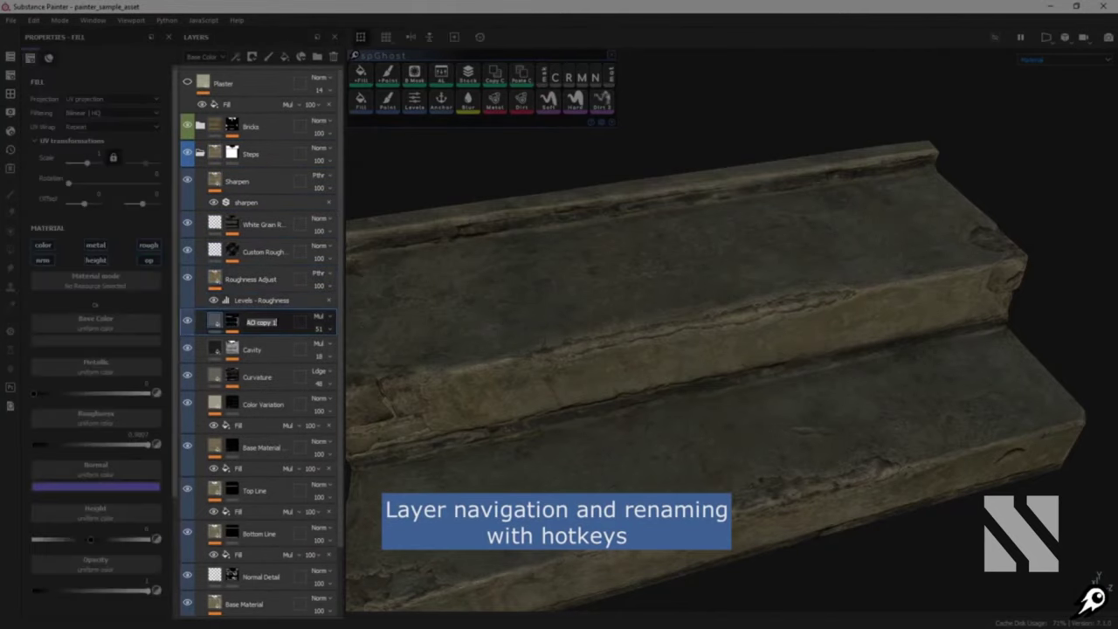
key(Return)
key(Down)
key(Down)
key(F2)
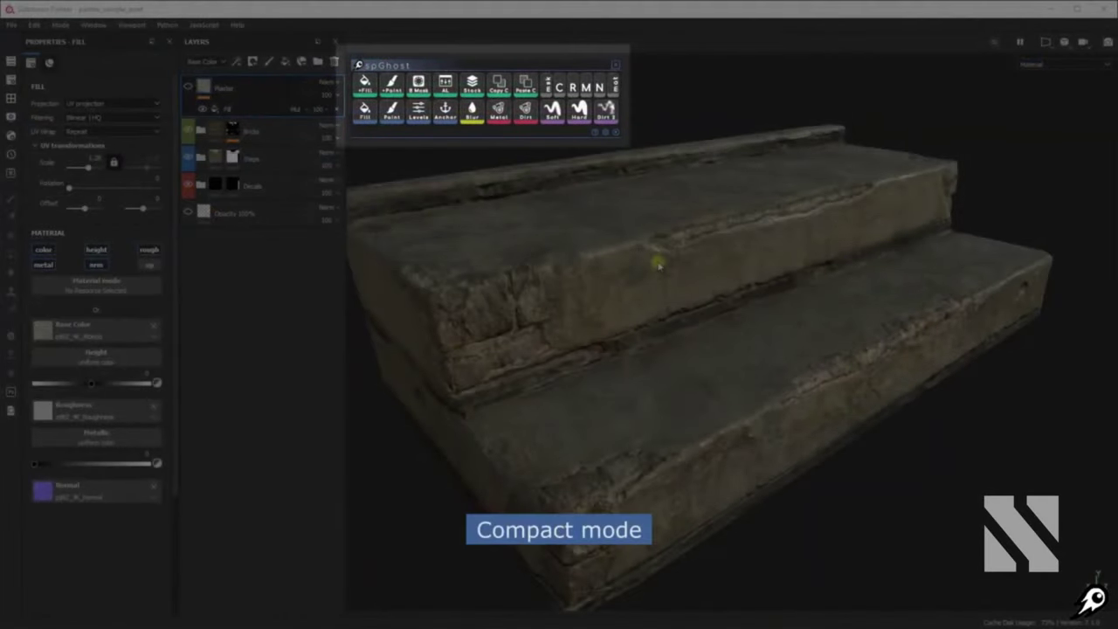
click(616, 133)
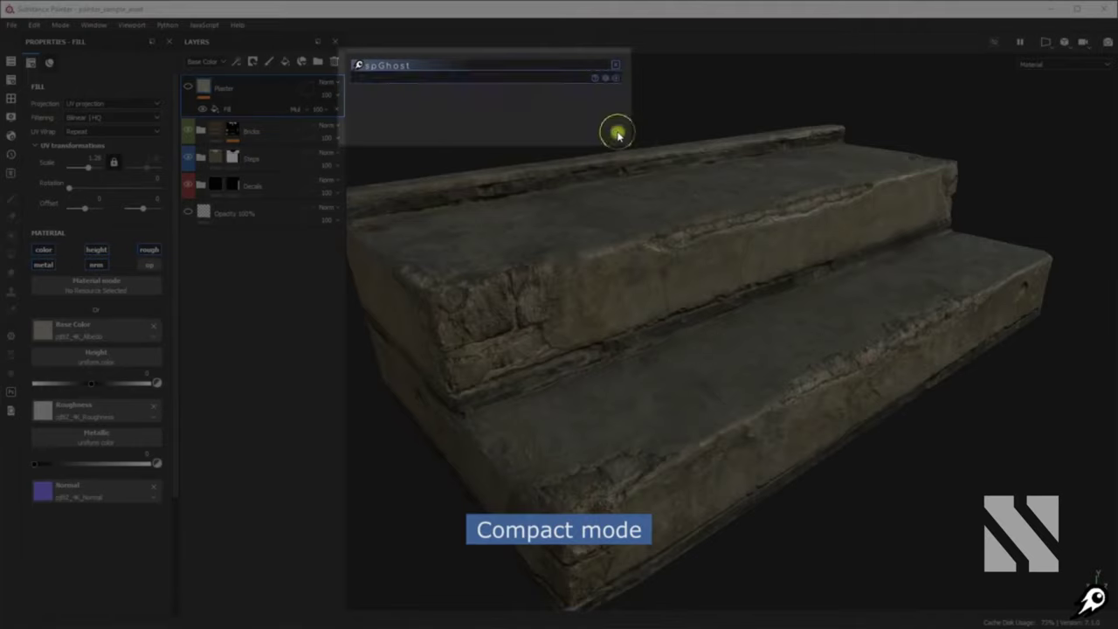
click(617, 81)
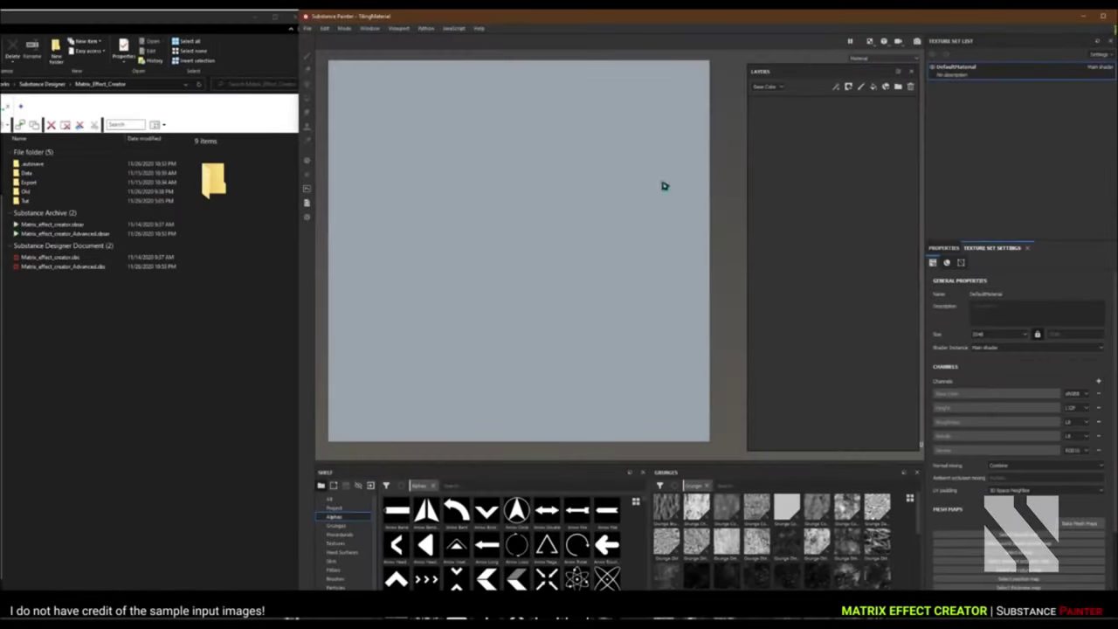
- Add an sRGB8 channel and fill layer, then paint white 'ha!' lettering on the black mask
click(1098, 381)
click(1096, 437)
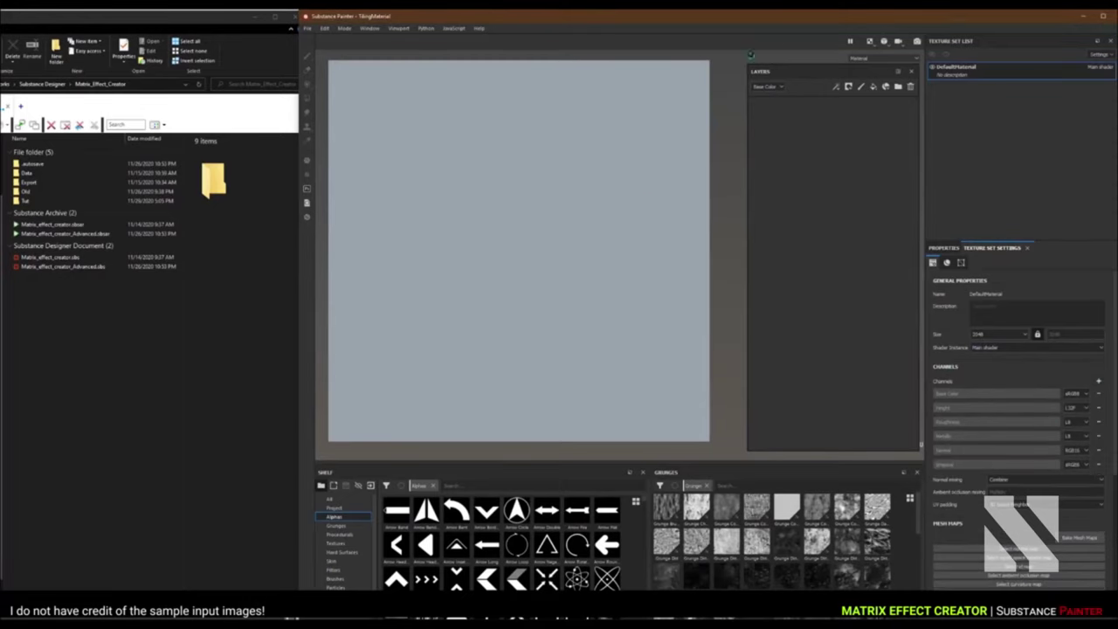
click(866, 118)
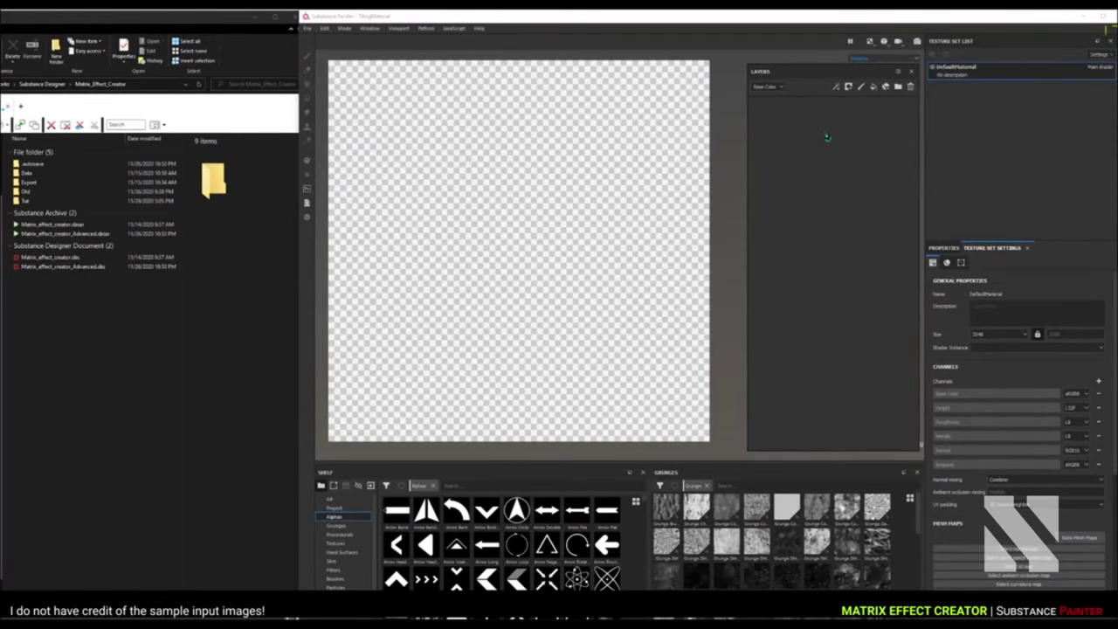
click(873, 91)
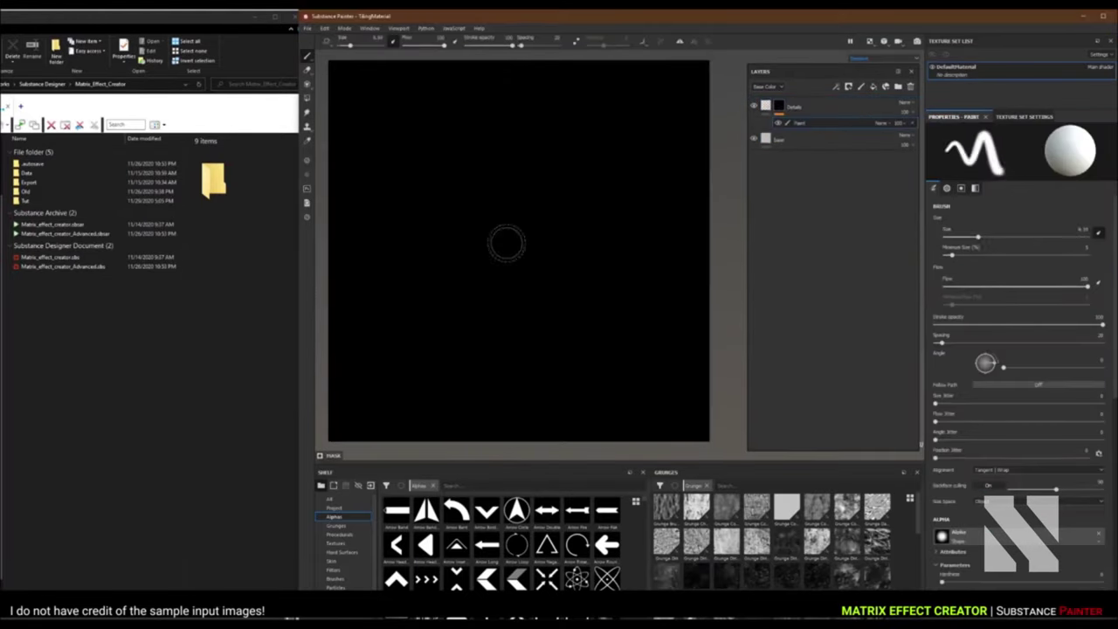
drag(358, 262, 489, 323)
drag(524, 257, 585, 318)
drag(634, 162, 628, 271)
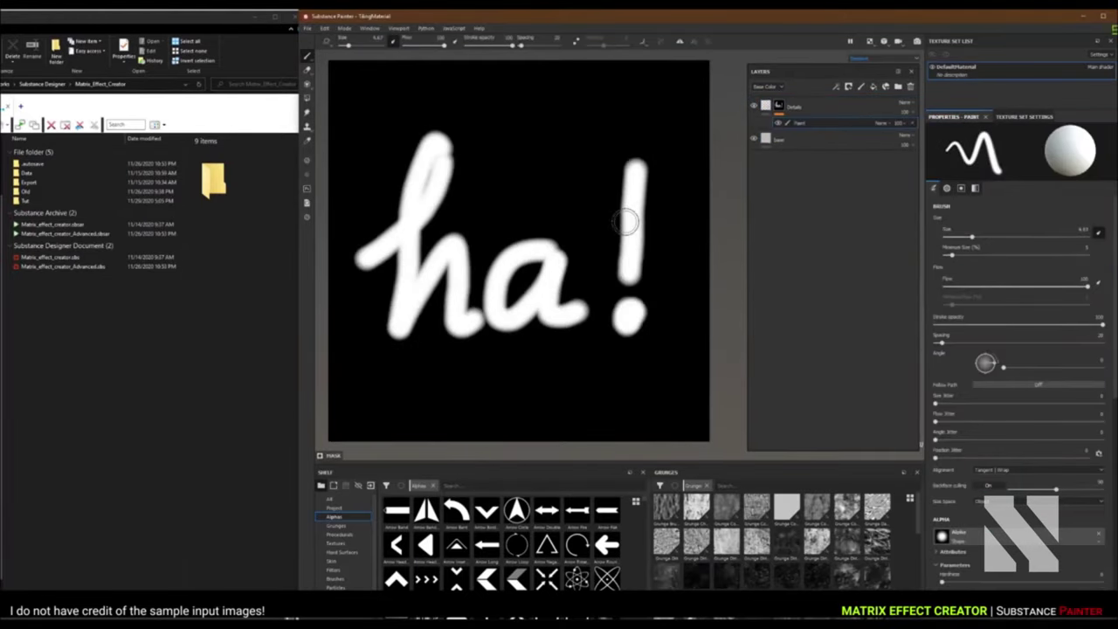
- Import Matrix_effect_creator.sbsar as a filter, place it atop the stack, and lower Number
drag(63, 225, 402, 262)
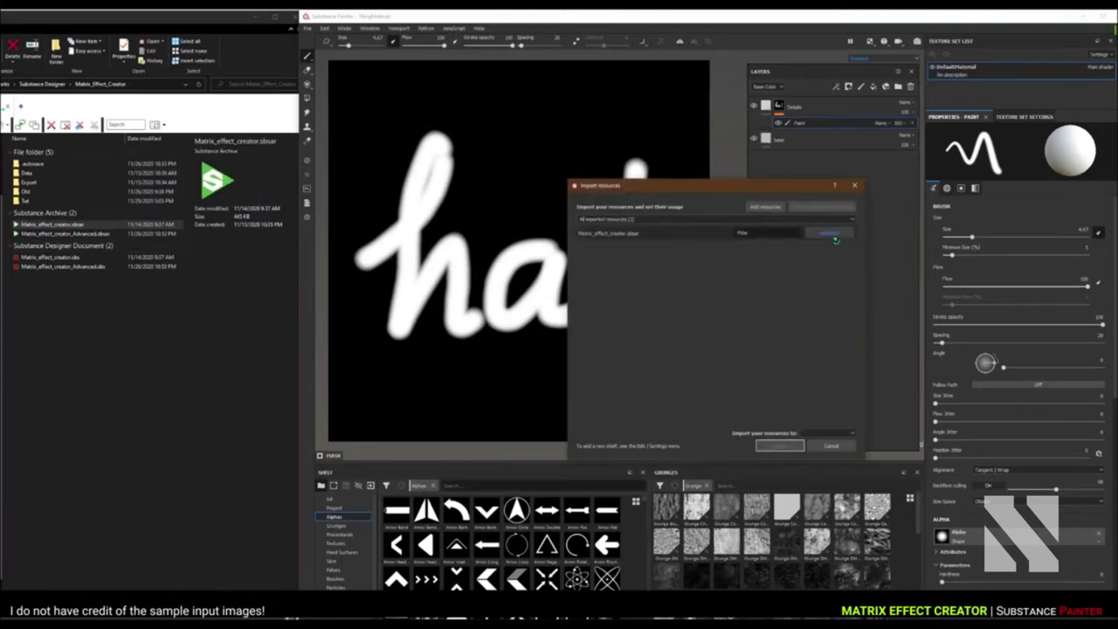
click(826, 232)
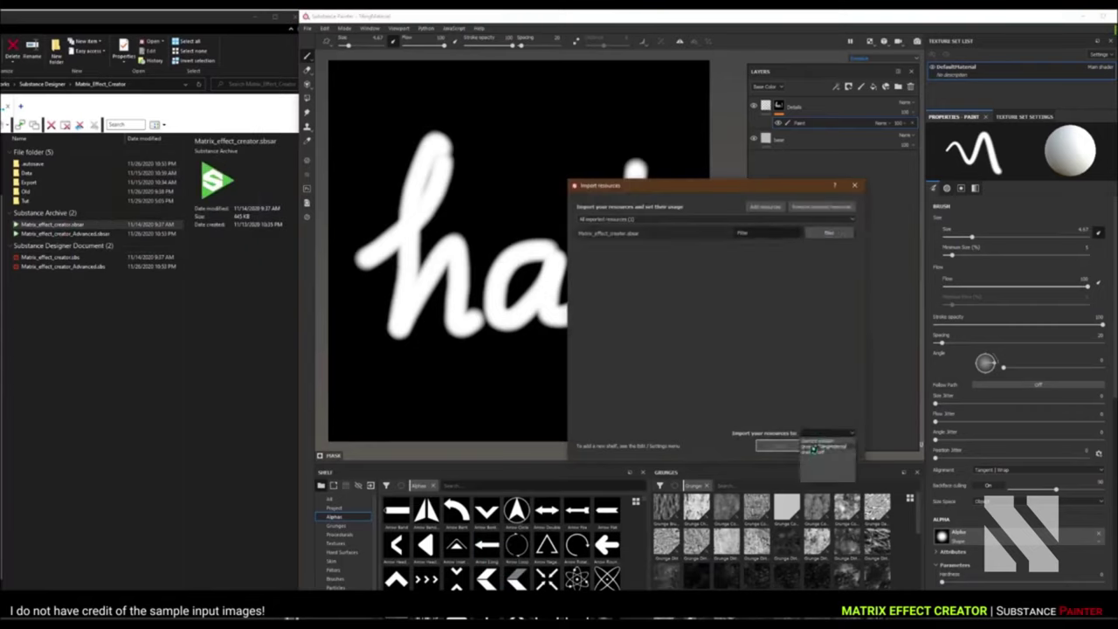
click(814, 448)
click(776, 445)
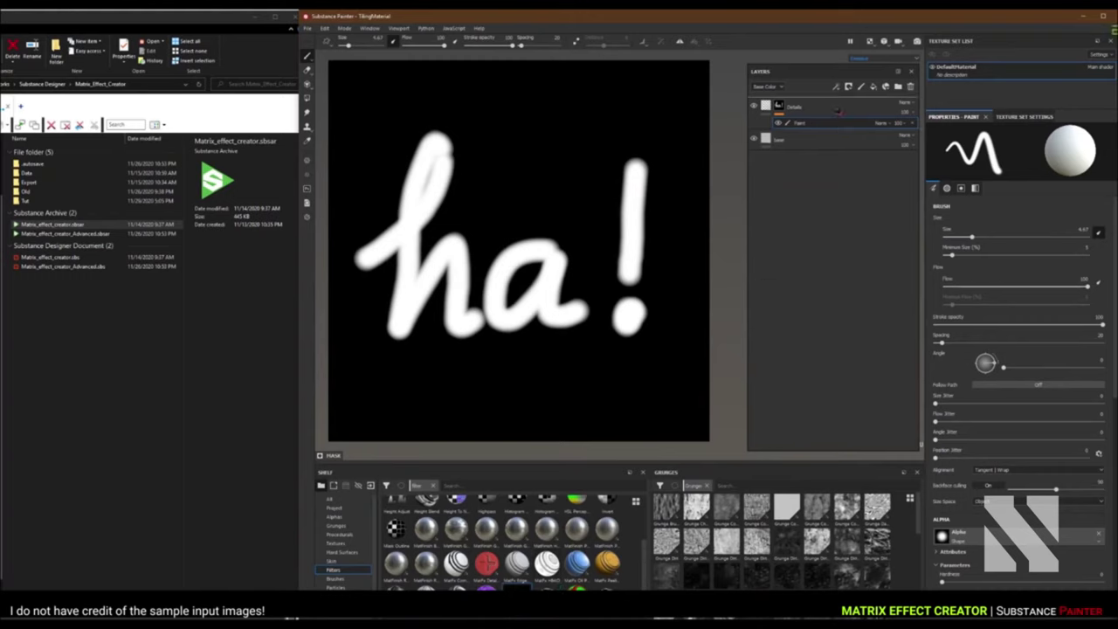
drag(837, 111, 837, 107)
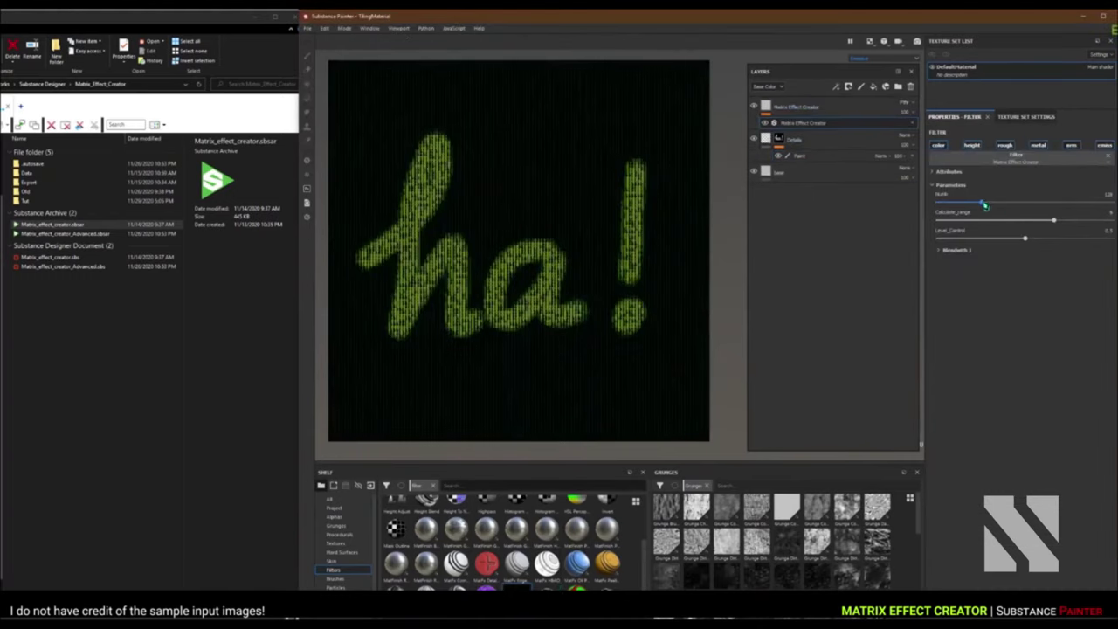
mouse_move(985, 205)
mouse_down()
mouse_move(940, 203)
mouse_move(989, 217)
mouse_up()
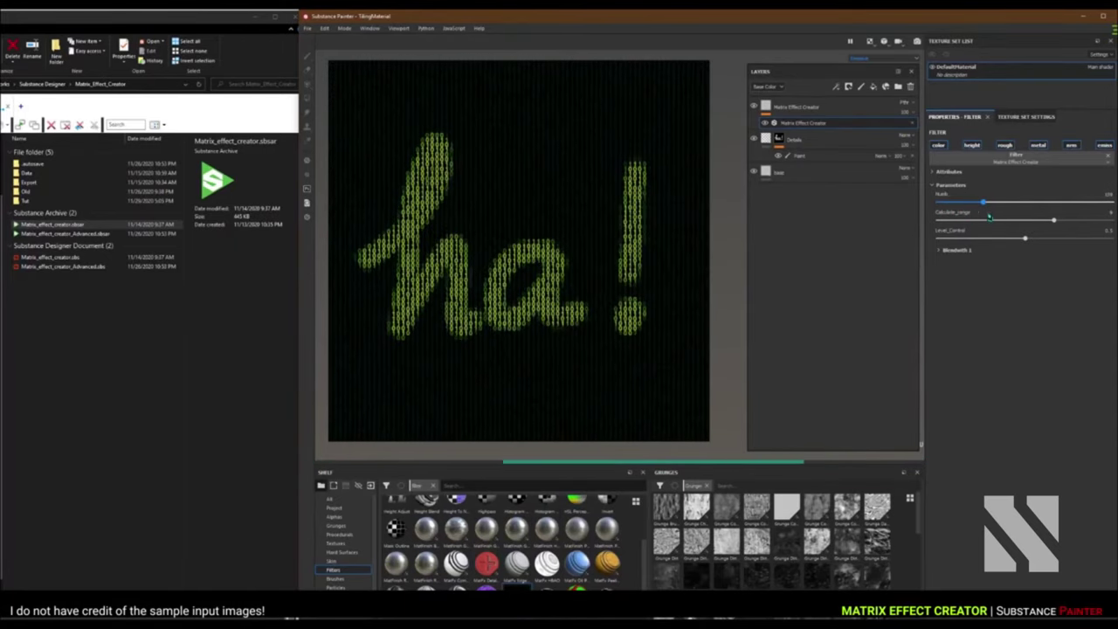
click(834, 172)
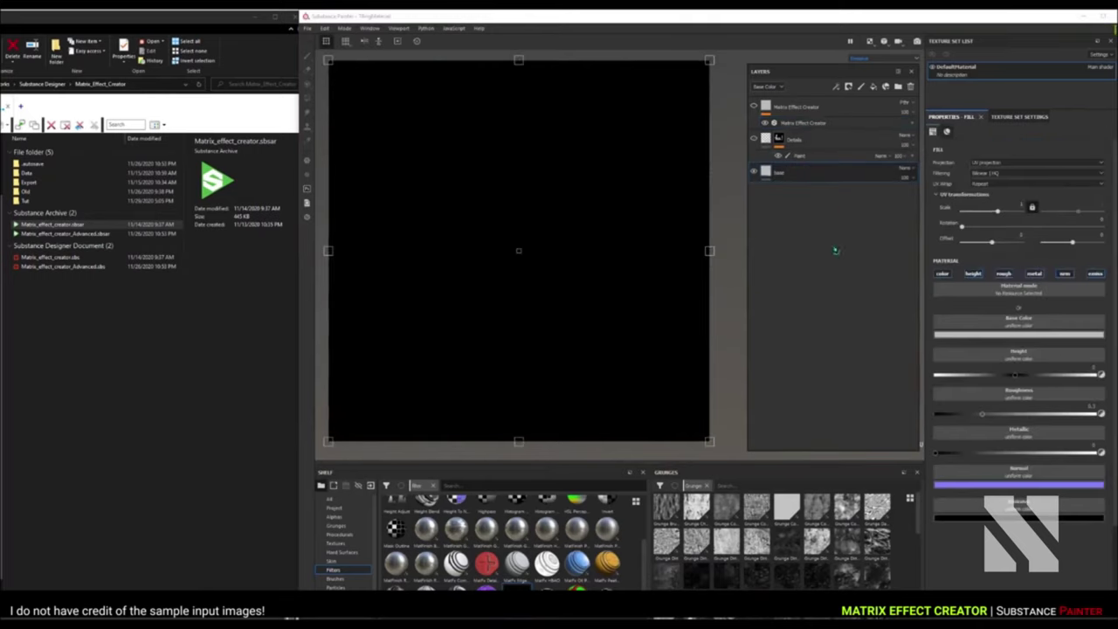
- Use the clown face image as the base fill's Emissive input
click(335, 508)
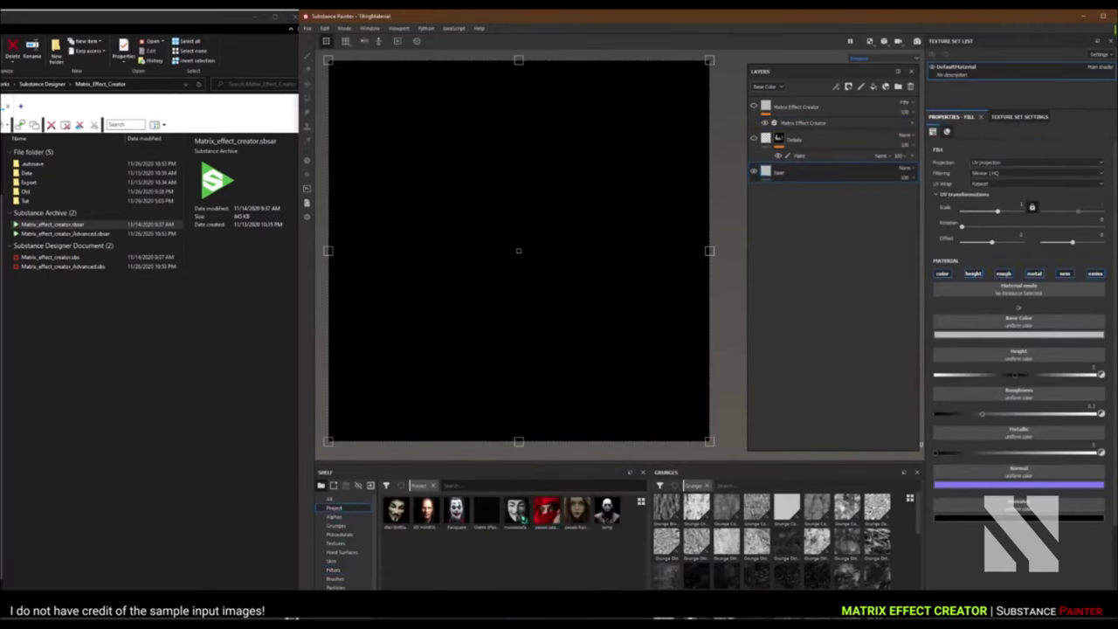
drag(1010, 513, 969, 506)
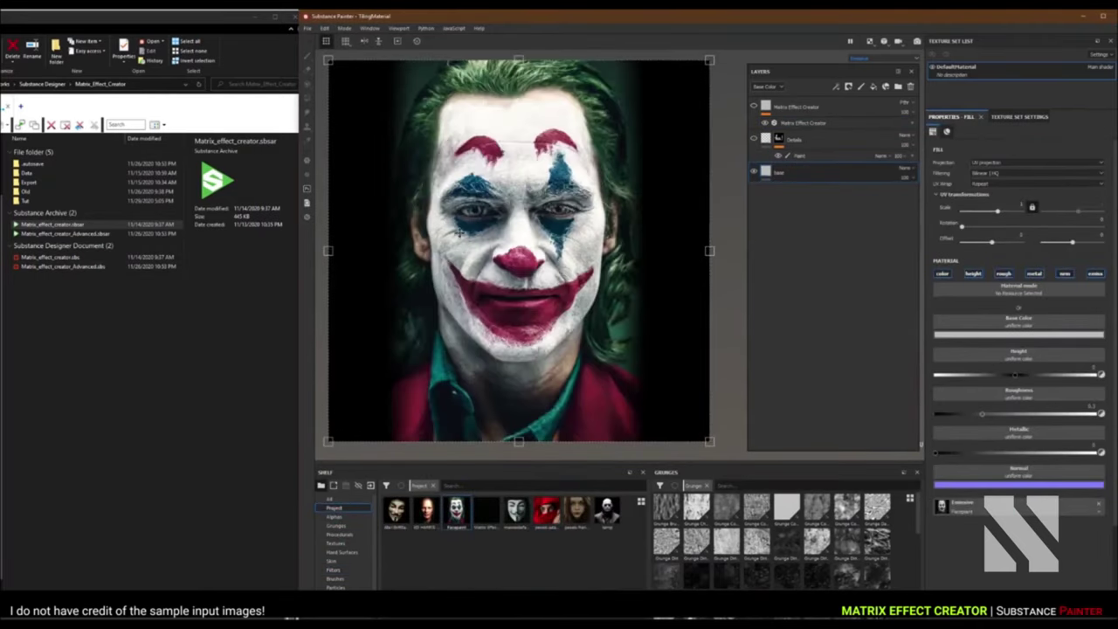
click(755, 106)
click(803, 123)
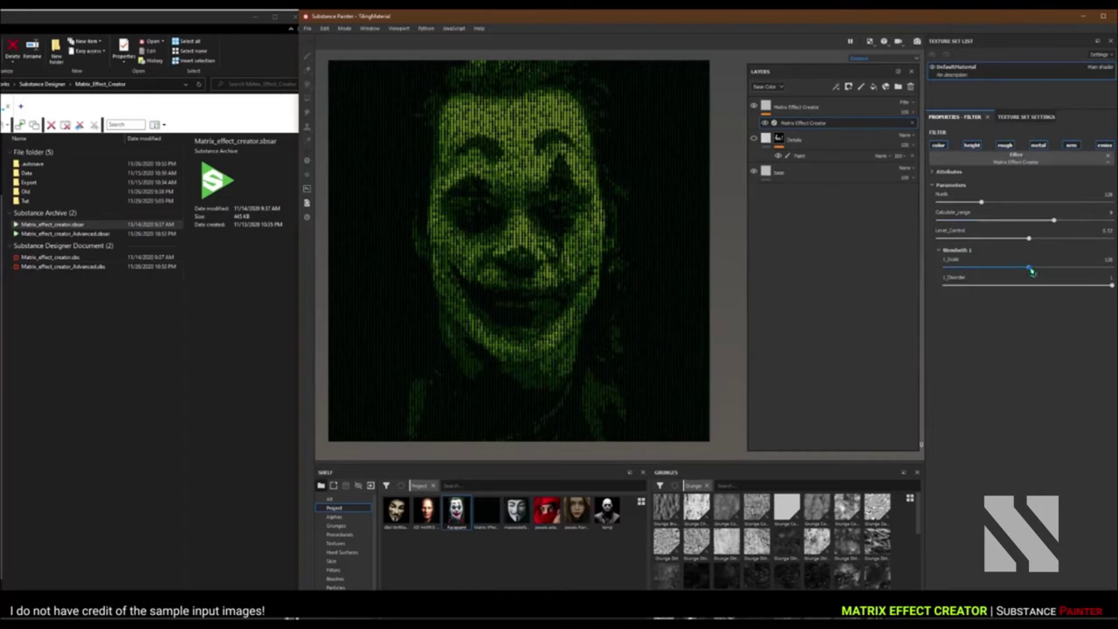
- Raise the matrix filter's L_Scale and Calculate_range and slightly lower L_Disorder
drag(1032, 271, 948, 269)
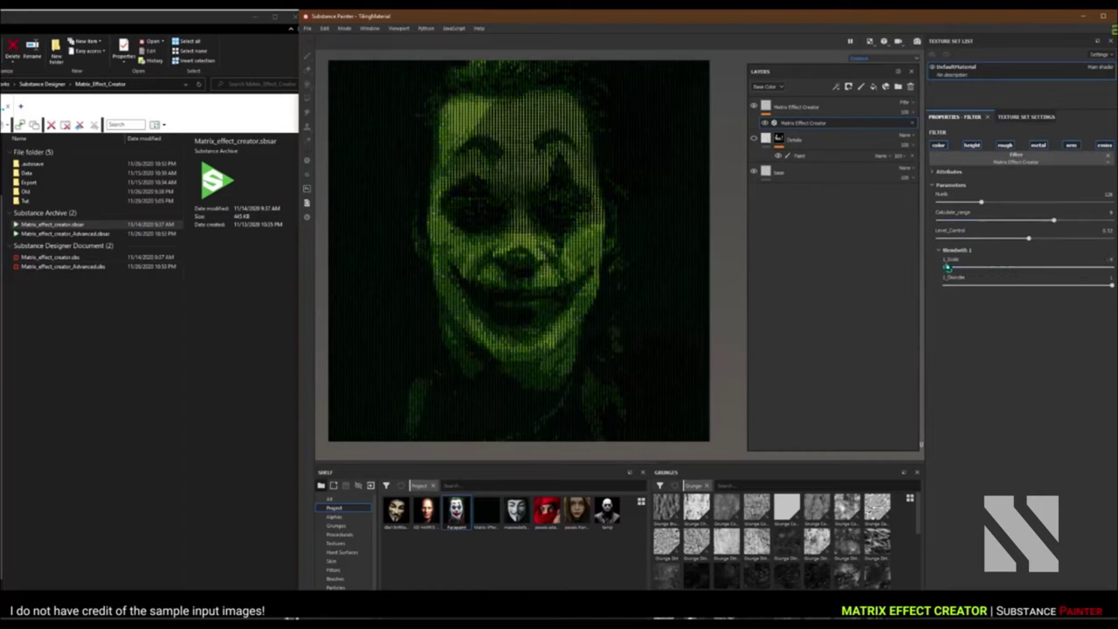
drag(922, 269, 1102, 274)
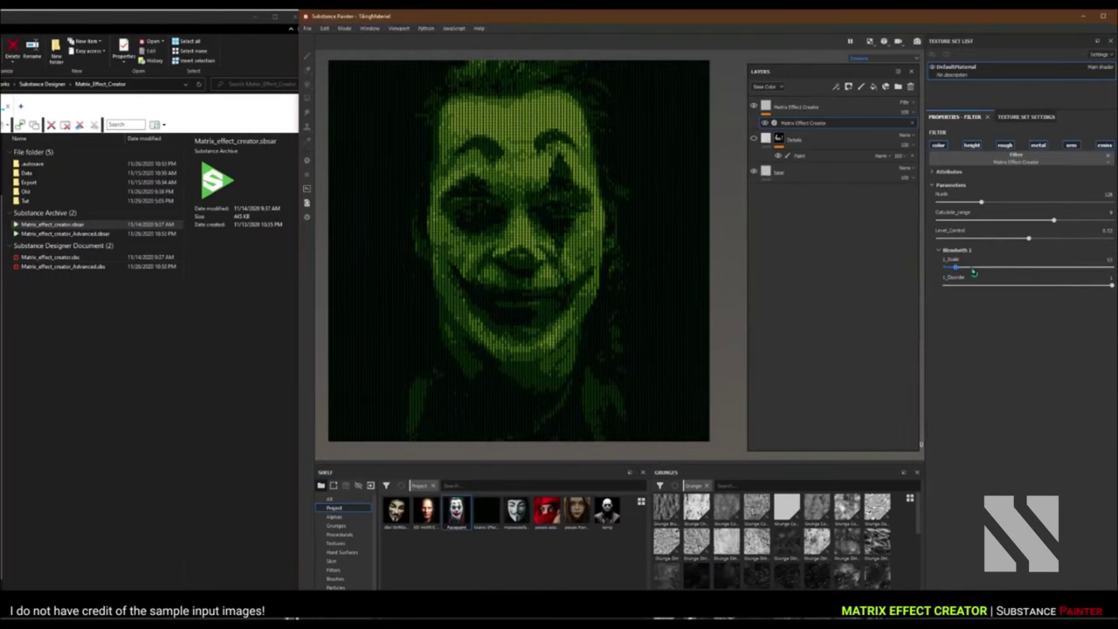
drag(1017, 286, 1014, 286)
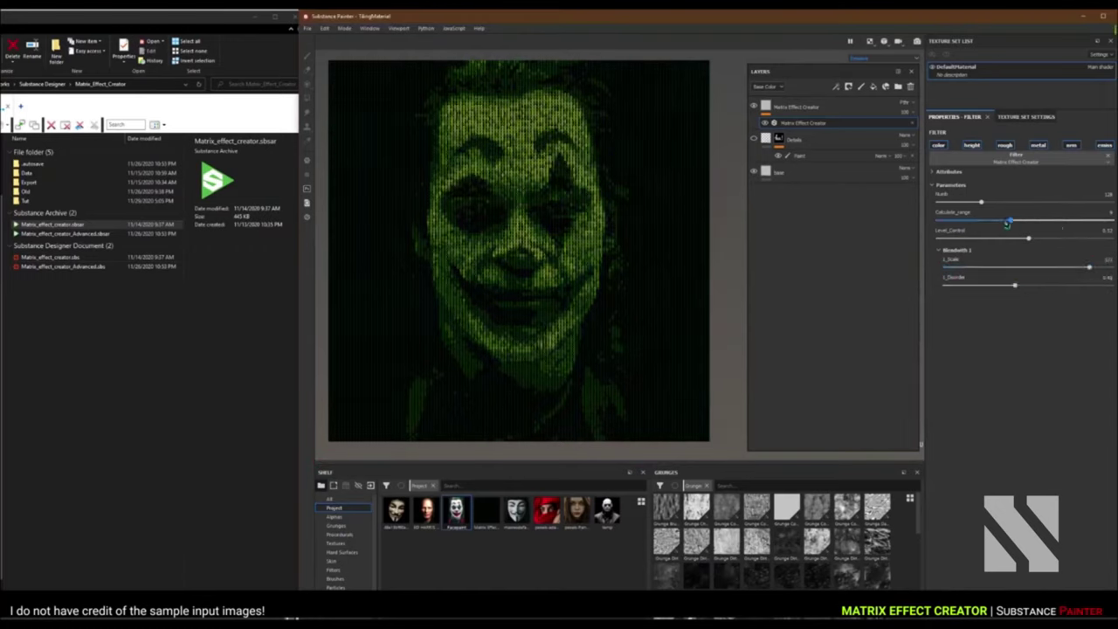
drag(1006, 223, 1096, 225)
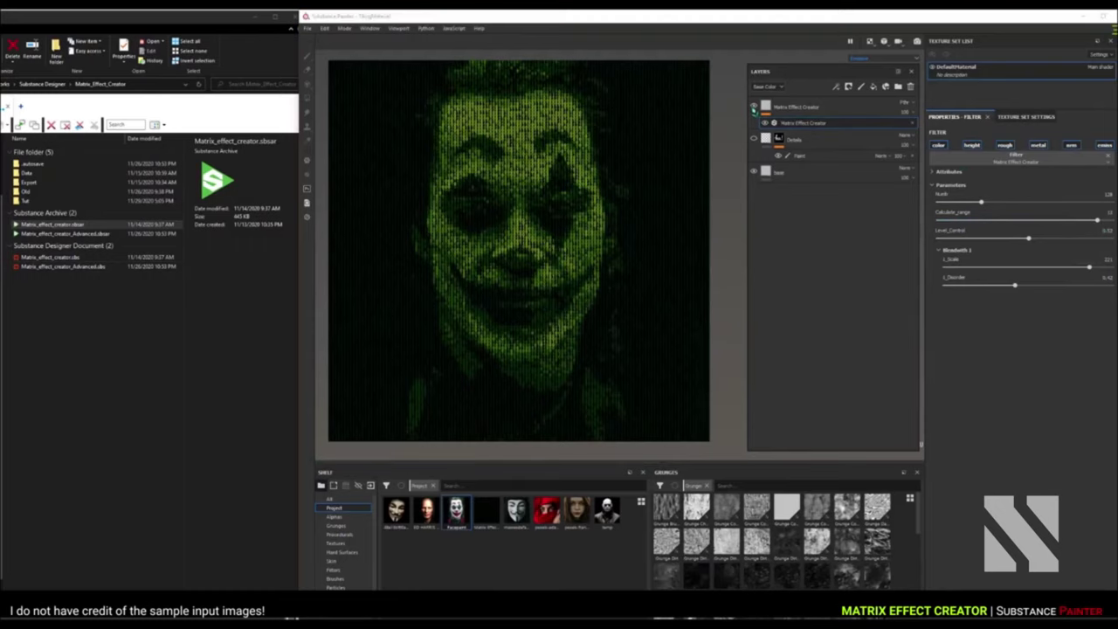
- Swap the base portrait and lower the matrix filter's Level_Control
click(827, 171)
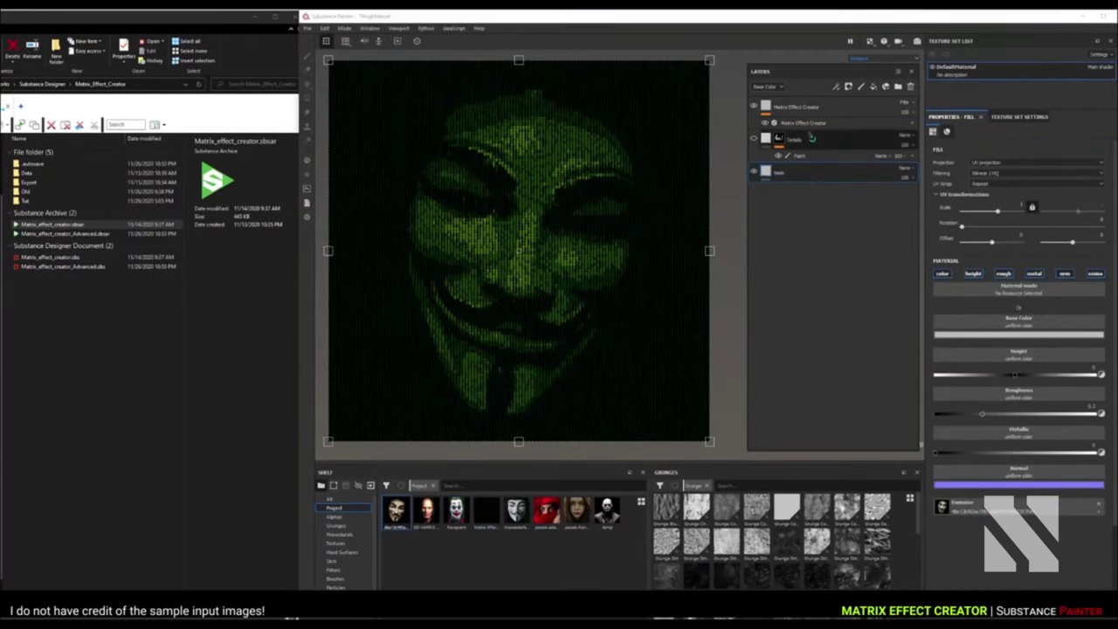
click(803, 122)
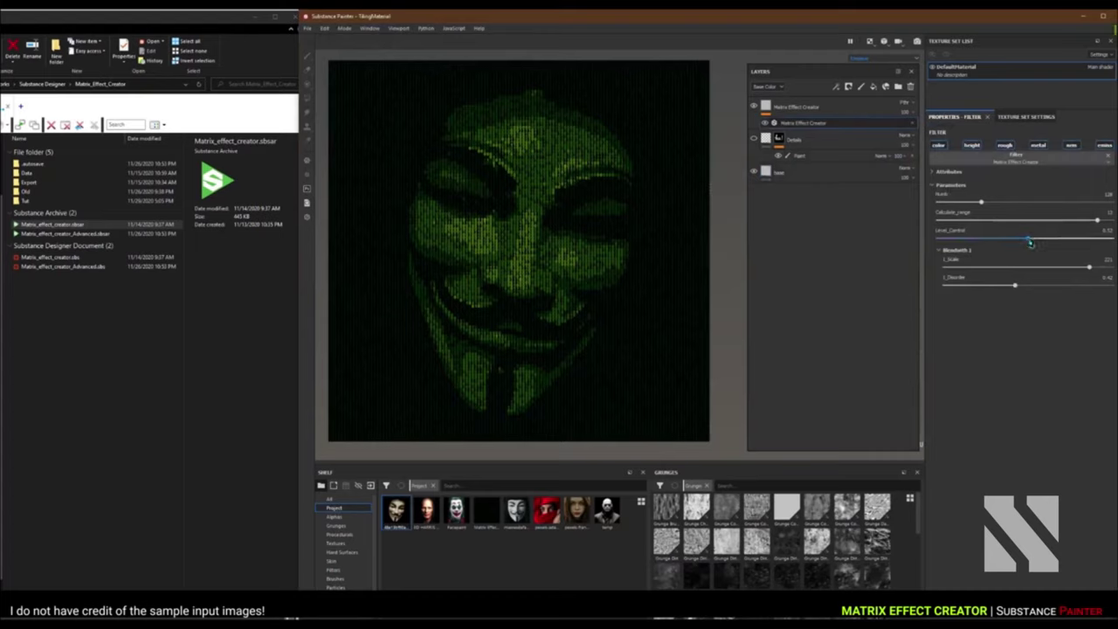
drag(1031, 240, 1021, 241)
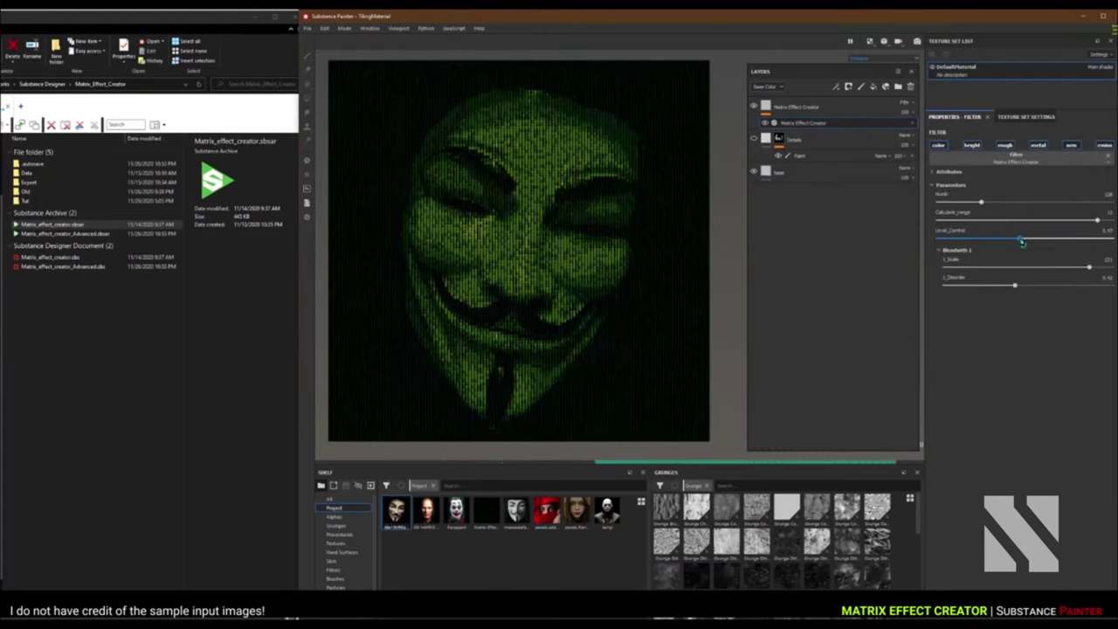
- Add a second paint layer under Details, then enlarge the matrix digits via Number
click(753, 106)
click(799, 155)
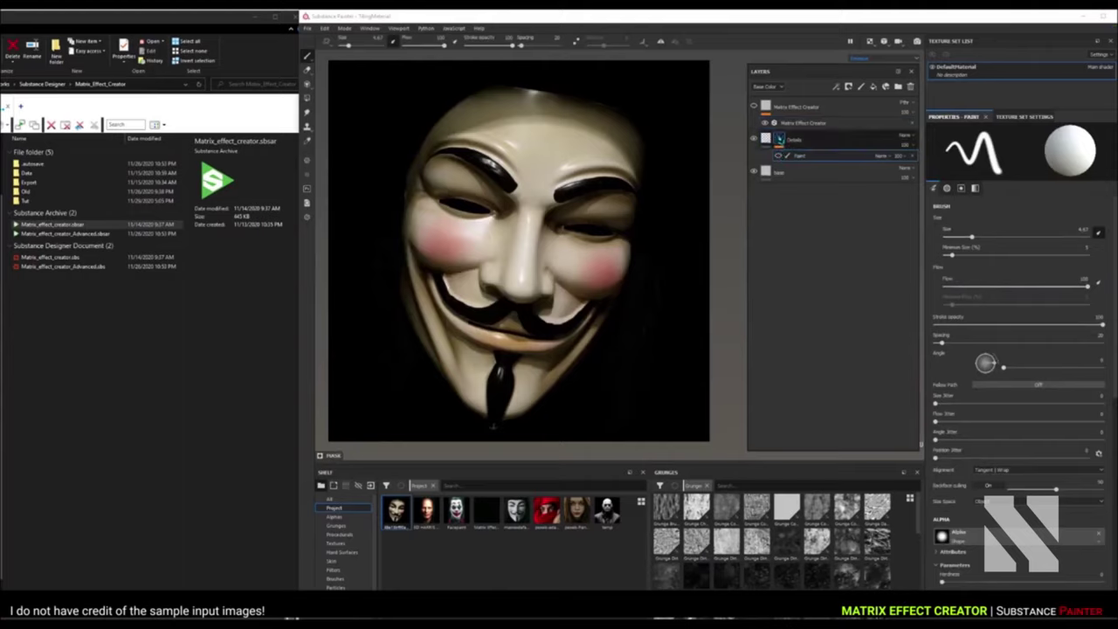
right_click(799, 155)
click(829, 209)
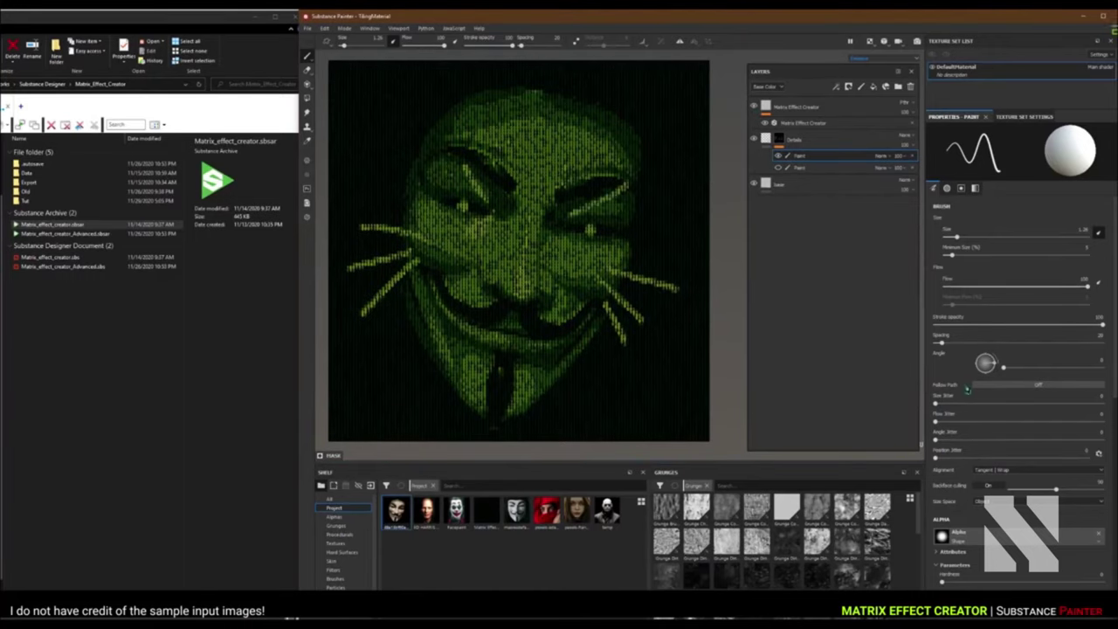
click(779, 184)
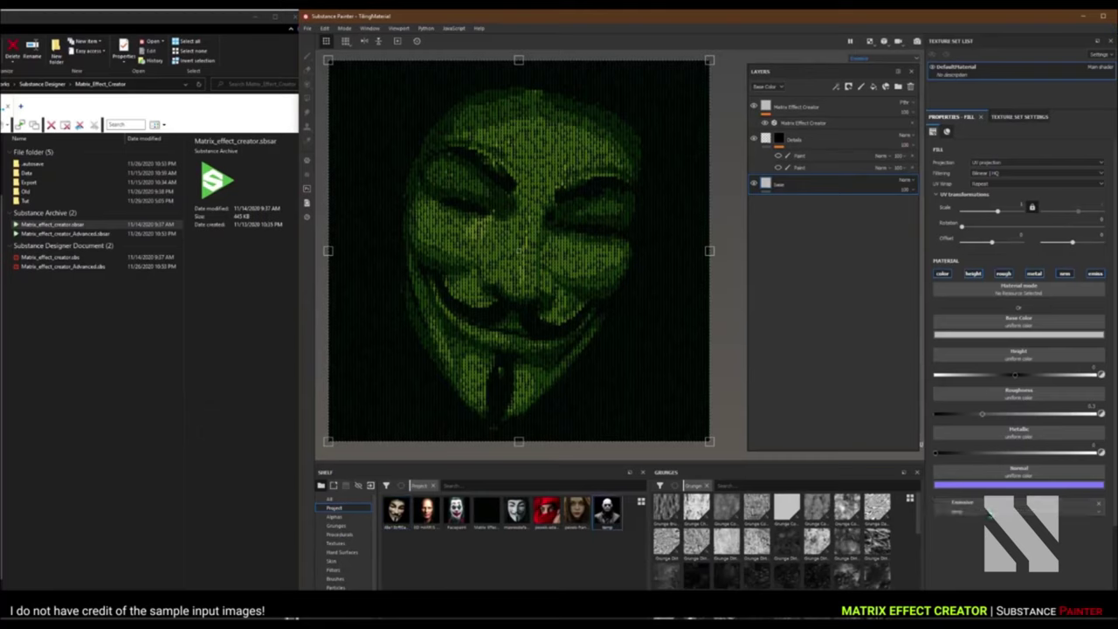
click(802, 122)
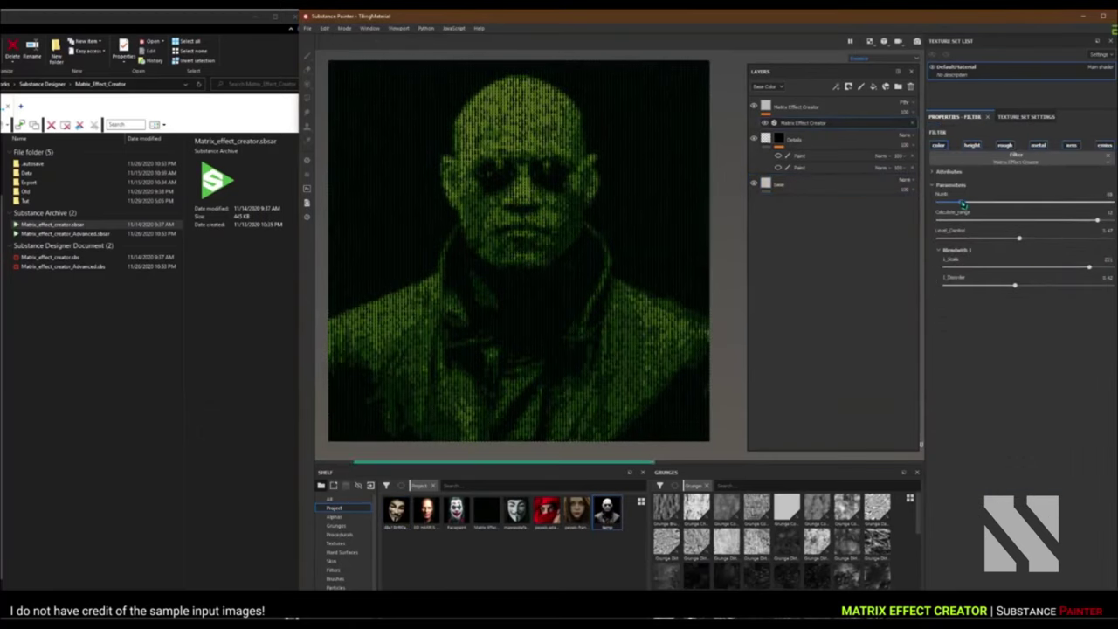
mouse_move(968, 204)
mouse_down()
mouse_move(955, 203)
mouse_move(979, 203)
mouse_up()
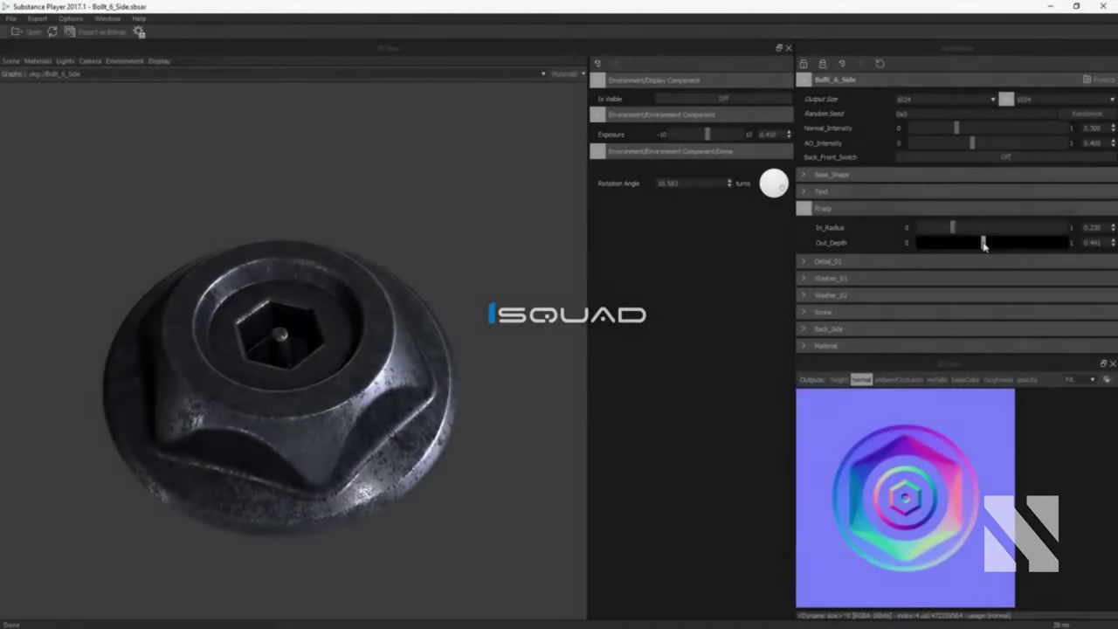
- Expand Base_Shape and adjust sliders like Nut_Ras_Out_Depth and Bolt_Height to reshape the bolt
click(805, 174)
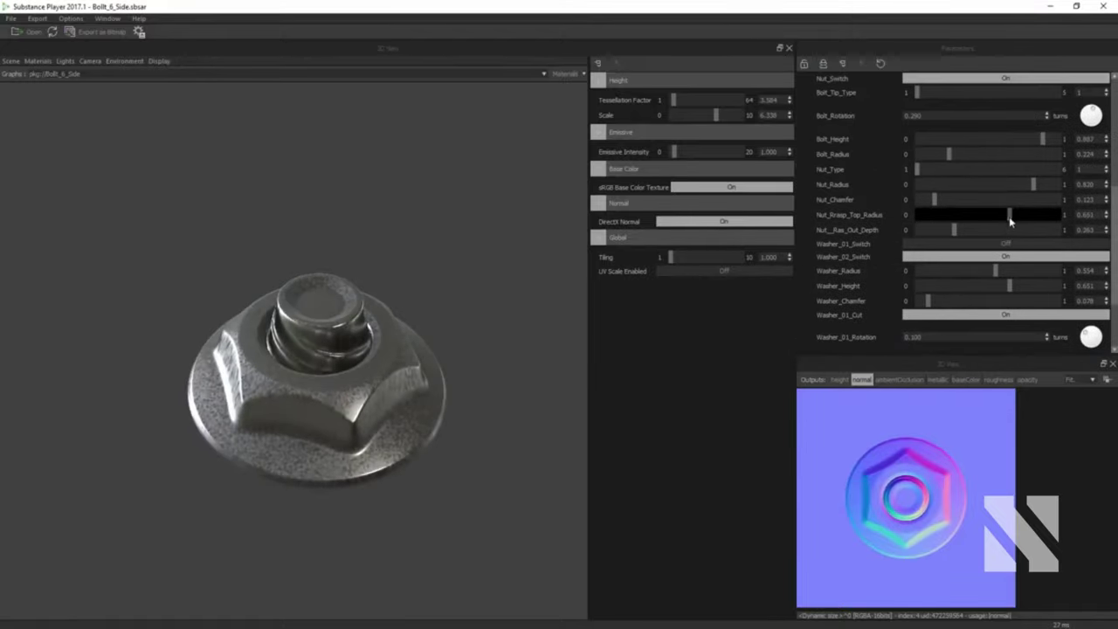
scroll(1115, 213, up, 2)
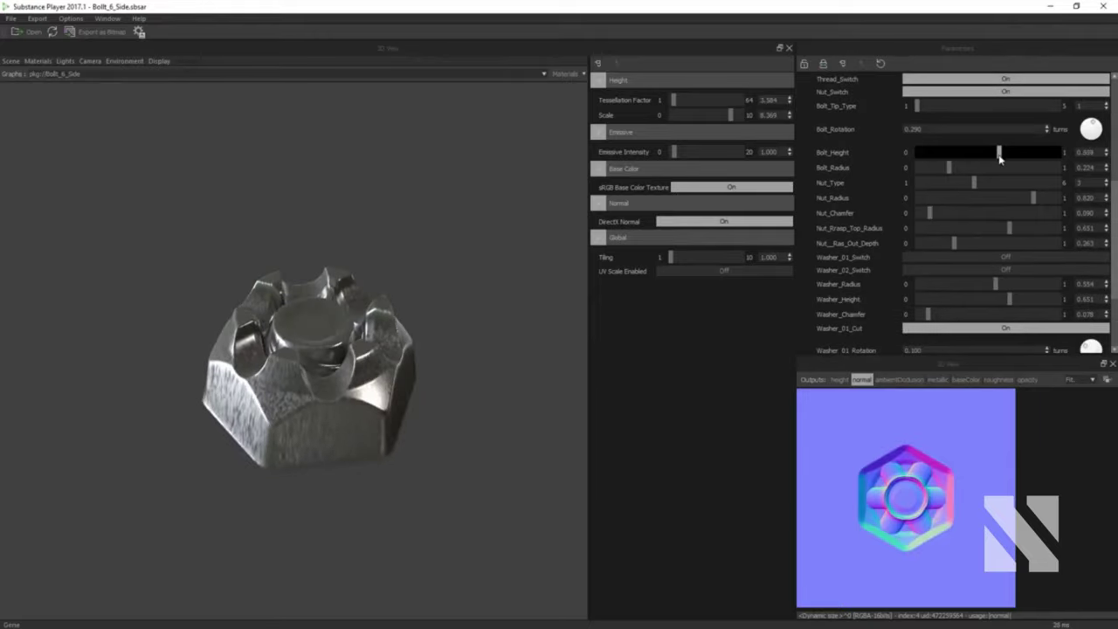
drag(953, 244, 961, 244)
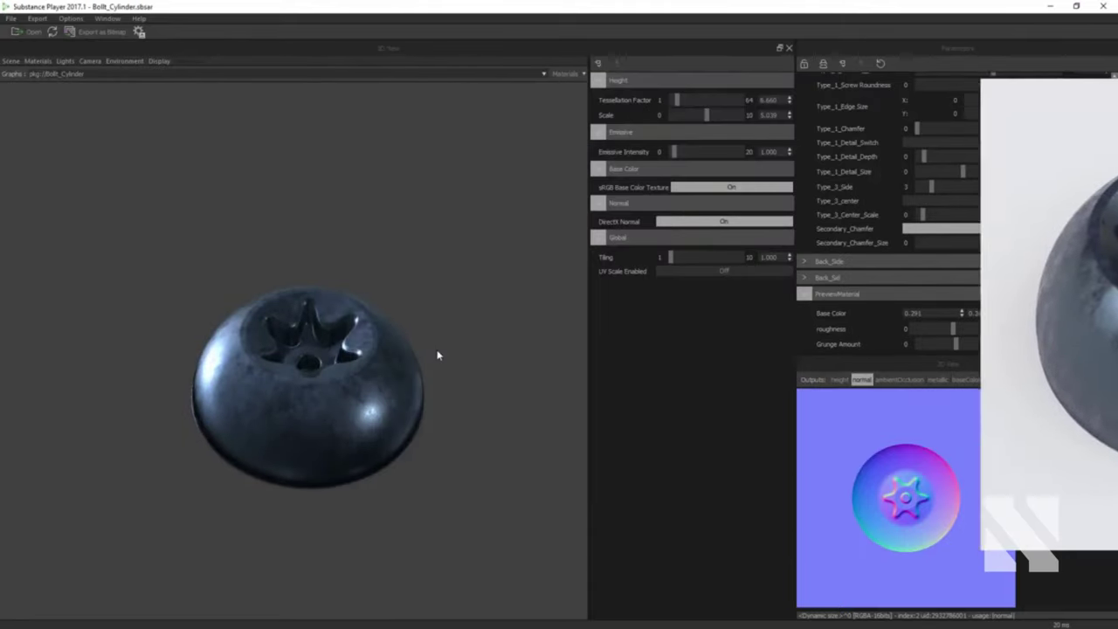
drag(1060, 301, 972, 299)
scroll(960, 262, down, 1)
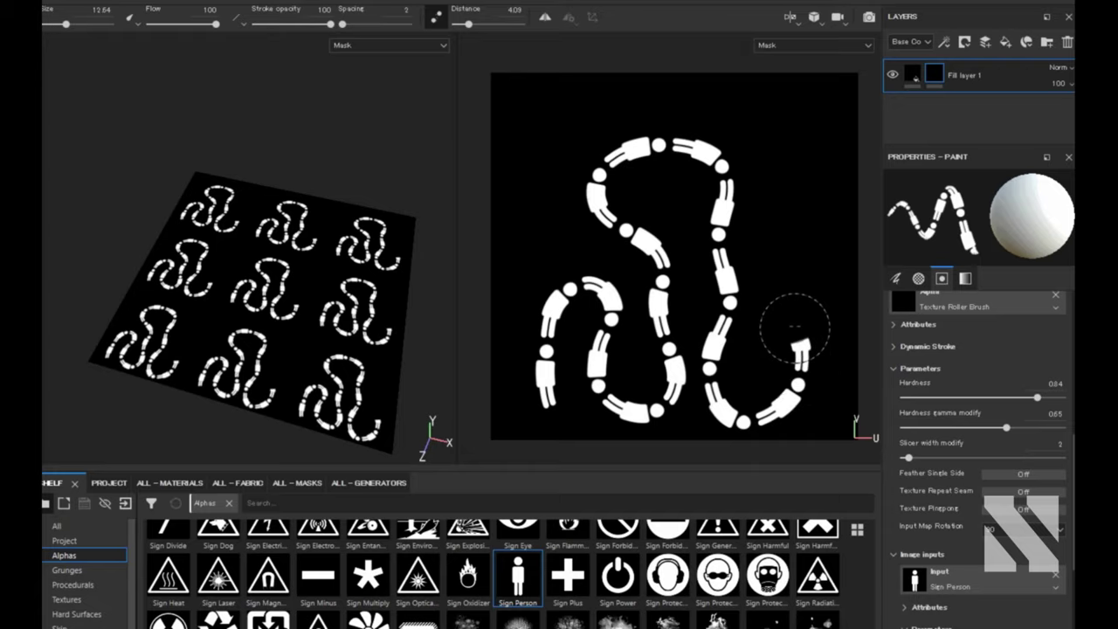
- Try a striped alpha with Texture Repeat Seam on, painting and undoing an S-curve
key(ctrl+z)
scroll(680, 569, down, 5)
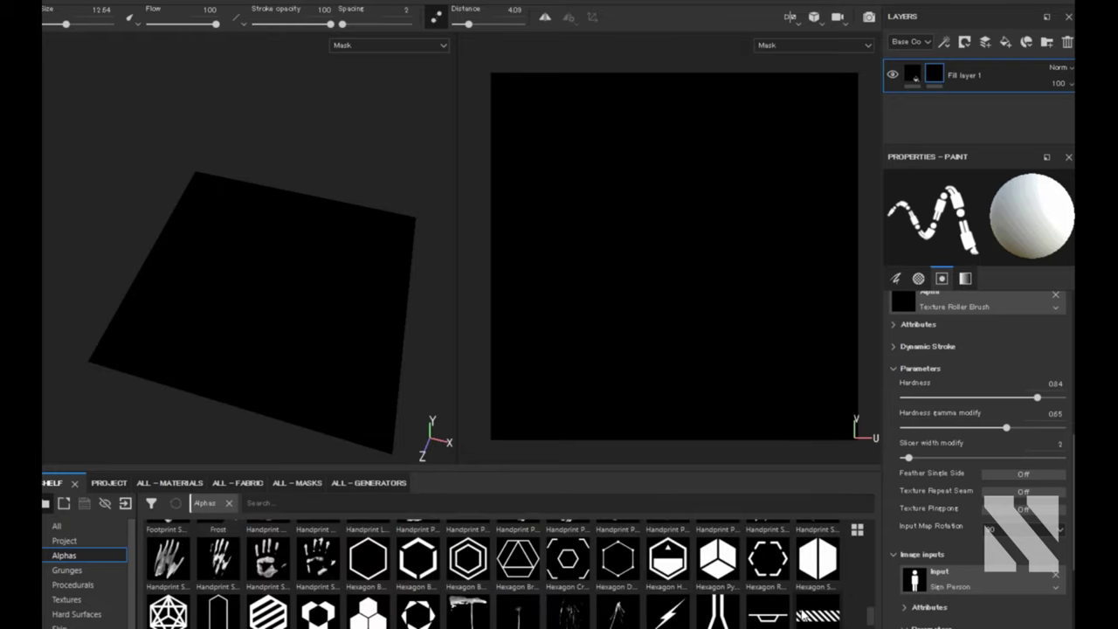
drag(800, 616, 928, 587)
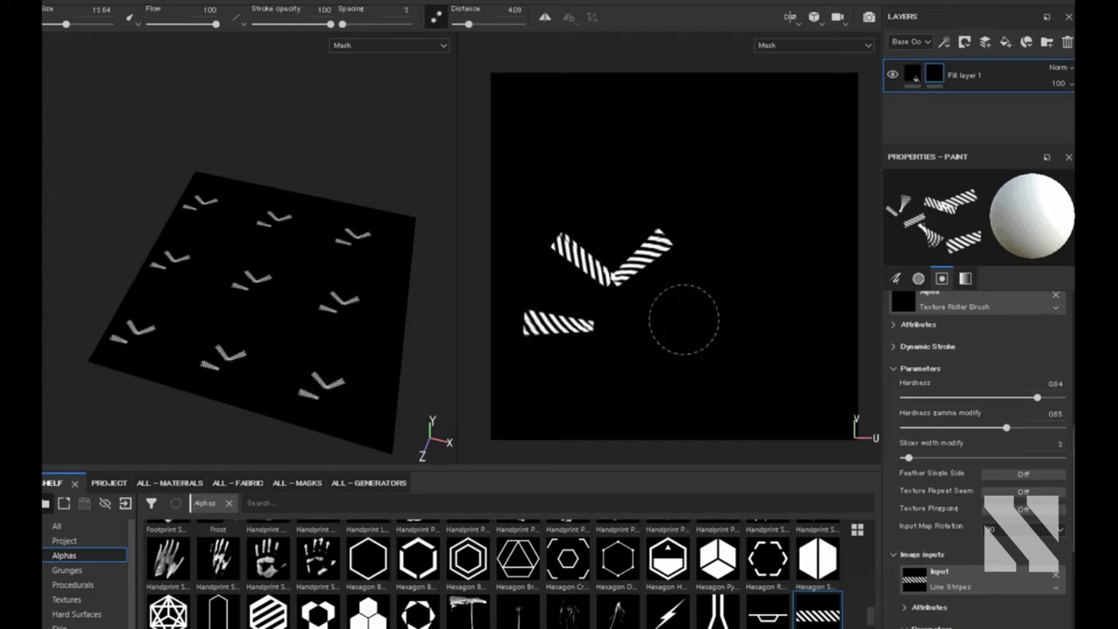
key(ctrl+z)
click(1020, 491)
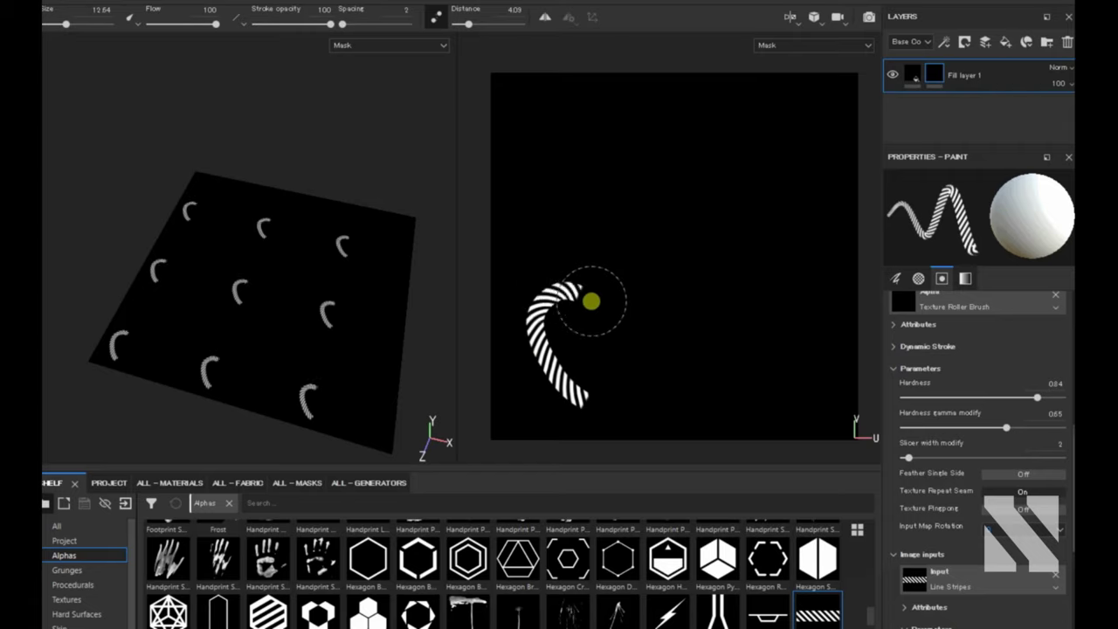
mouse_move(723, 366)
mouse_down()
mouse_move(656, 317)
mouse_move(628, 269)
mouse_move(558, 237)
mouse_move(588, 175)
mouse_move(676, 236)
mouse_move(707, 294)
mouse_move(758, 316)
mouse_move(786, 382)
mouse_move(816, 344)
mouse_move(741, 252)
mouse_move(734, 211)
mouse_up()
key(ctrl+z)
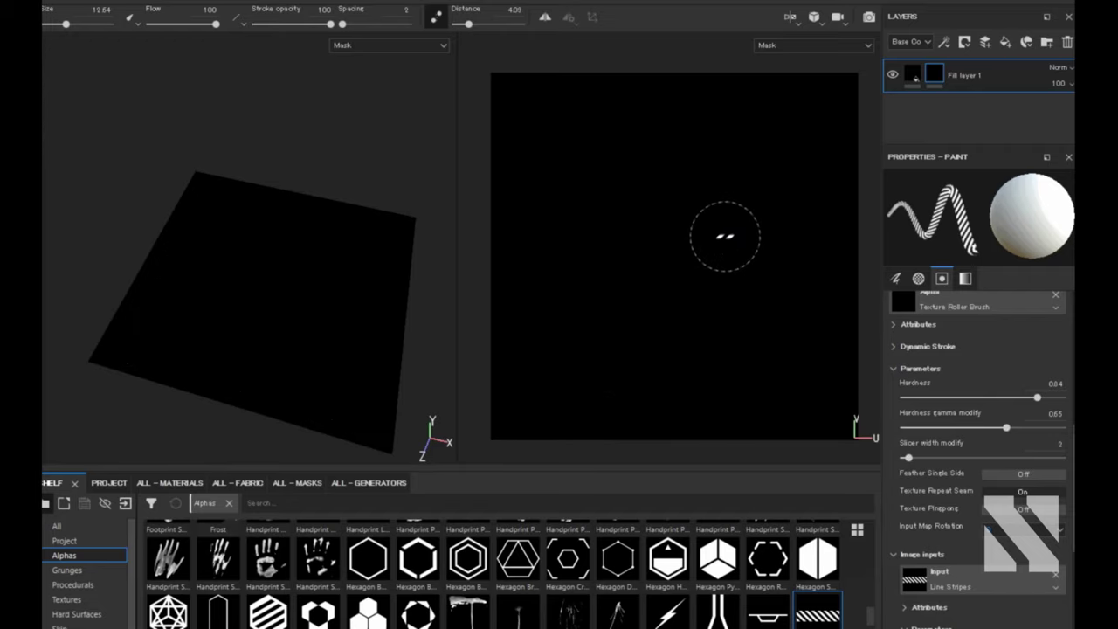
- Paint a winding Arrow Fire alpha stroke with a changed input map rotation
scroll(489, 568, up, 5)
drag(468, 546, 965, 586)
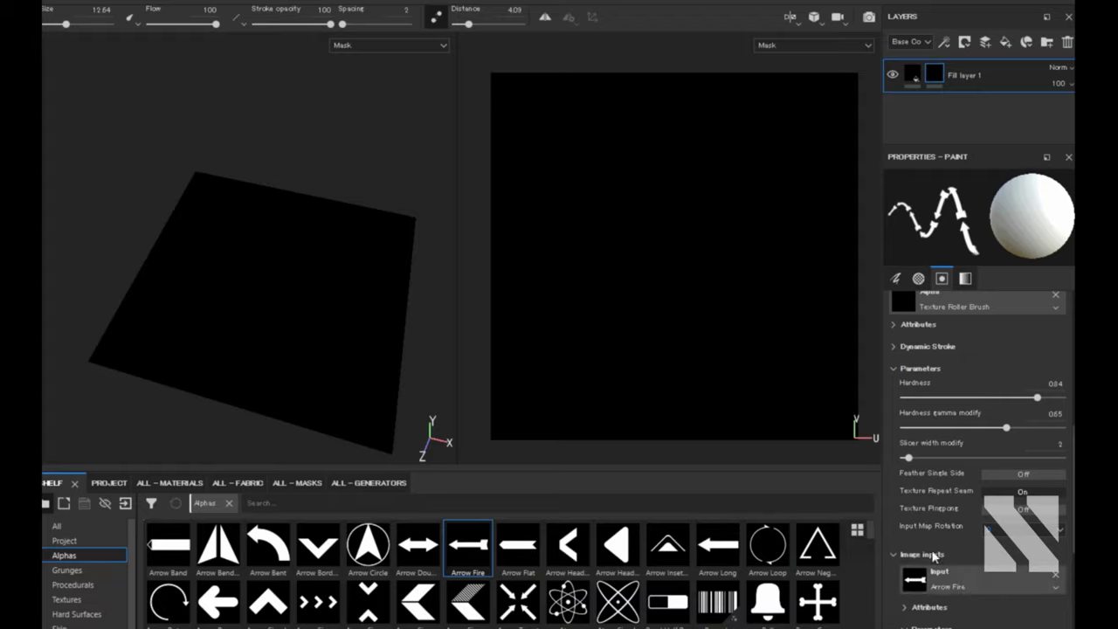
click(1014, 531)
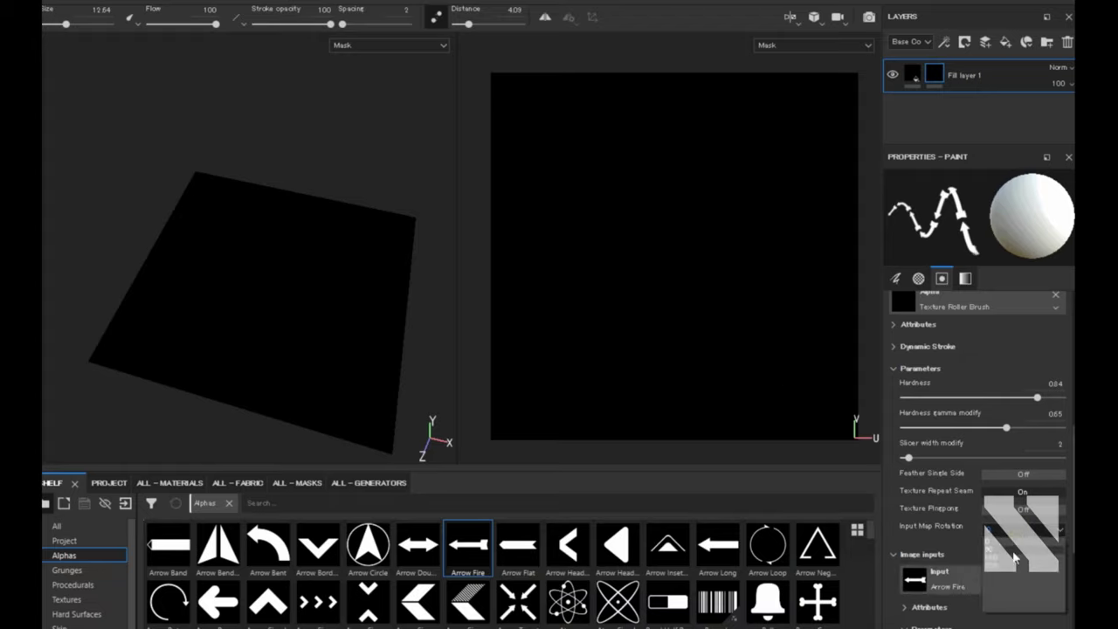
click(1010, 567)
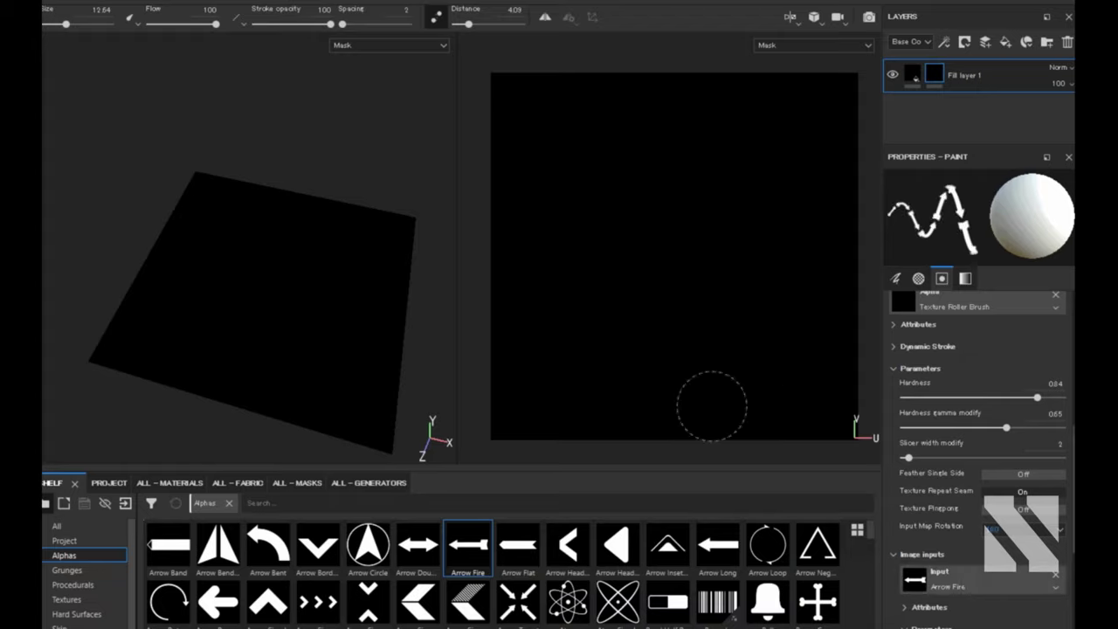
mouse_move(541, 347)
mouse_down()
mouse_move(544, 270)
mouse_move(620, 252)
mouse_move(614, 379)
mouse_move(658, 334)
mouse_move(655, 287)
mouse_move(706, 300)
mouse_up()
mouse_move(706, 341)
mouse_down()
mouse_move(748, 357)
mouse_move(748, 289)
mouse_move(778, 244)
mouse_move(806, 229)
mouse_move(757, 218)
mouse_up()
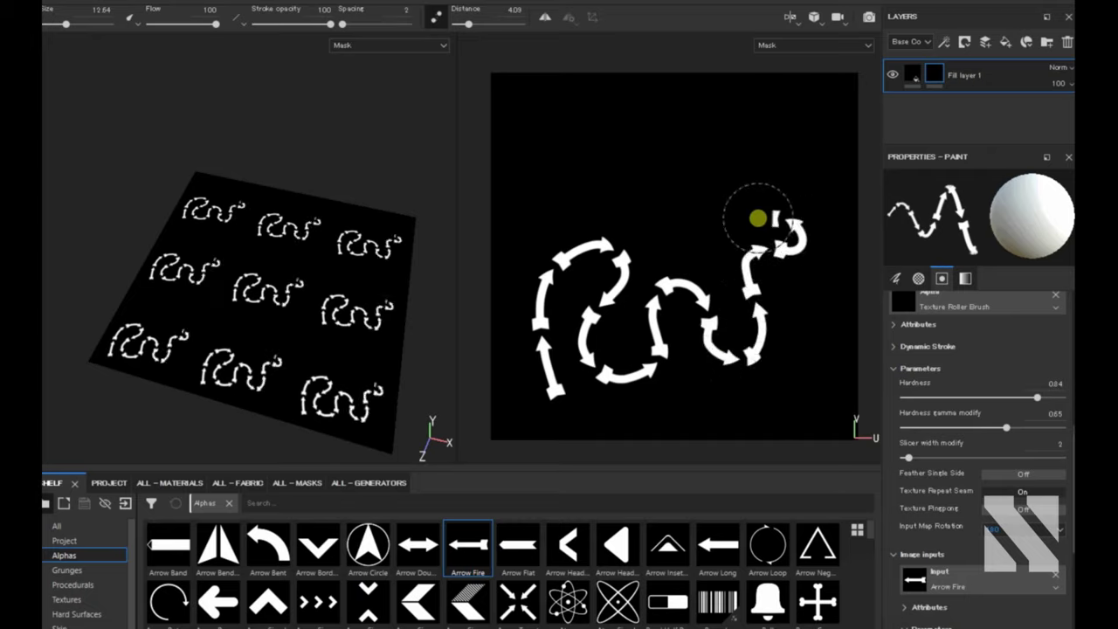
mouse_move(754, 140)
mouse_down()
mouse_move(723, 174)
mouse_move(719, 225)
mouse_move(629, 186)
mouse_move(547, 197)
mouse_move(602, 127)
mouse_move(690, 152)
mouse_up()
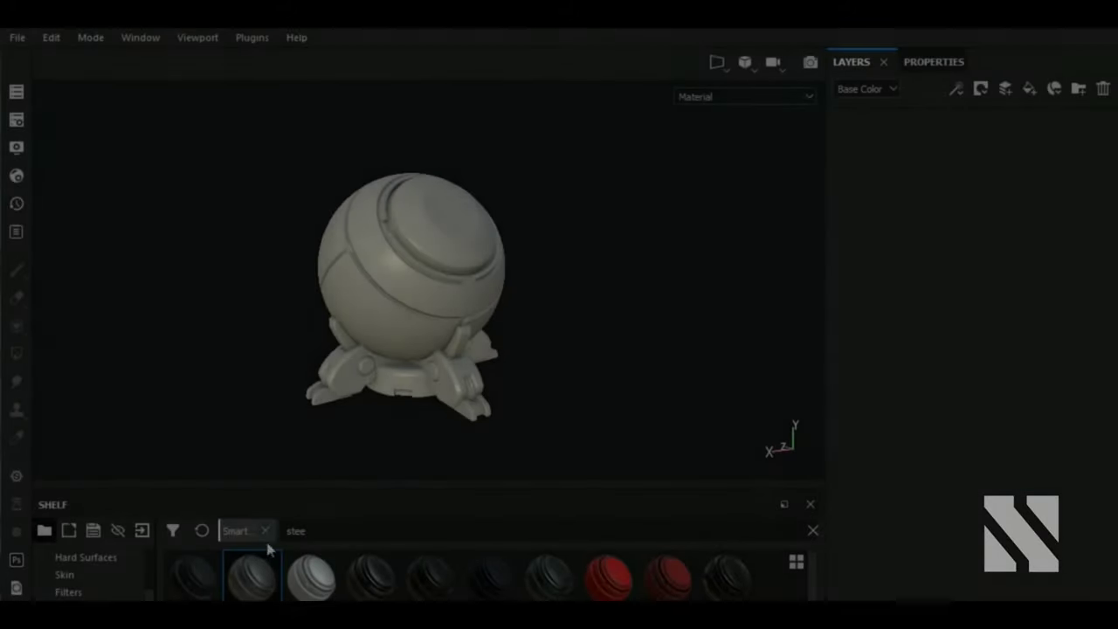
- Apply the Steel smart material to the sphere and add a fill layer above it
drag(268, 549, 419, 315)
mouse_move(531, 393)
alt+mouse_down()
mouse_move(549, 441)
mouse_move(565, 424)
alt+mouse_up()
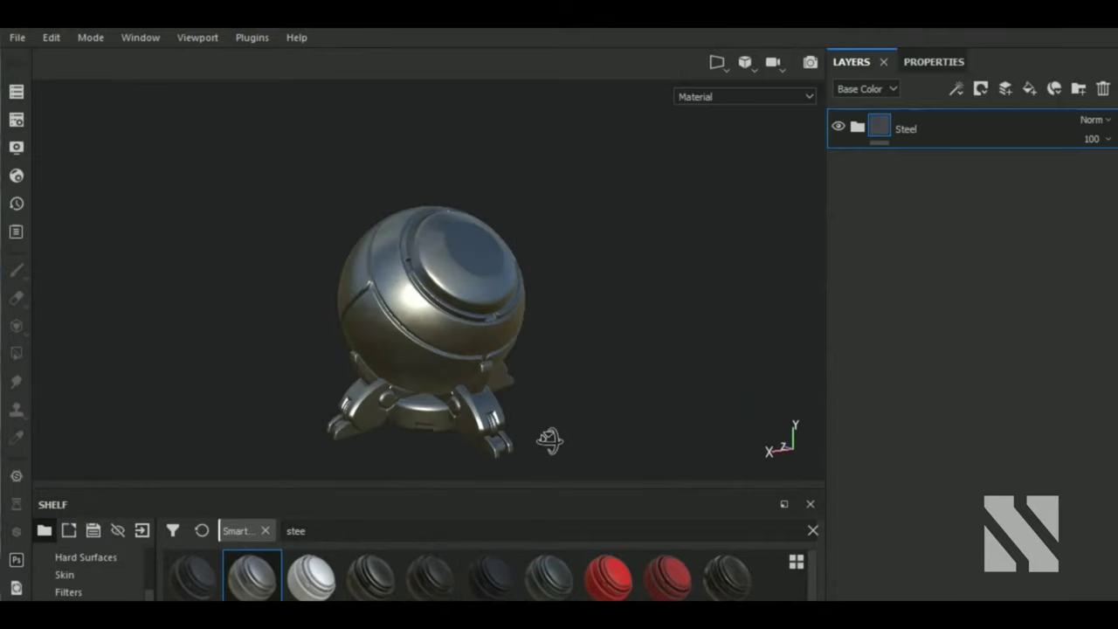
click(1029, 88)
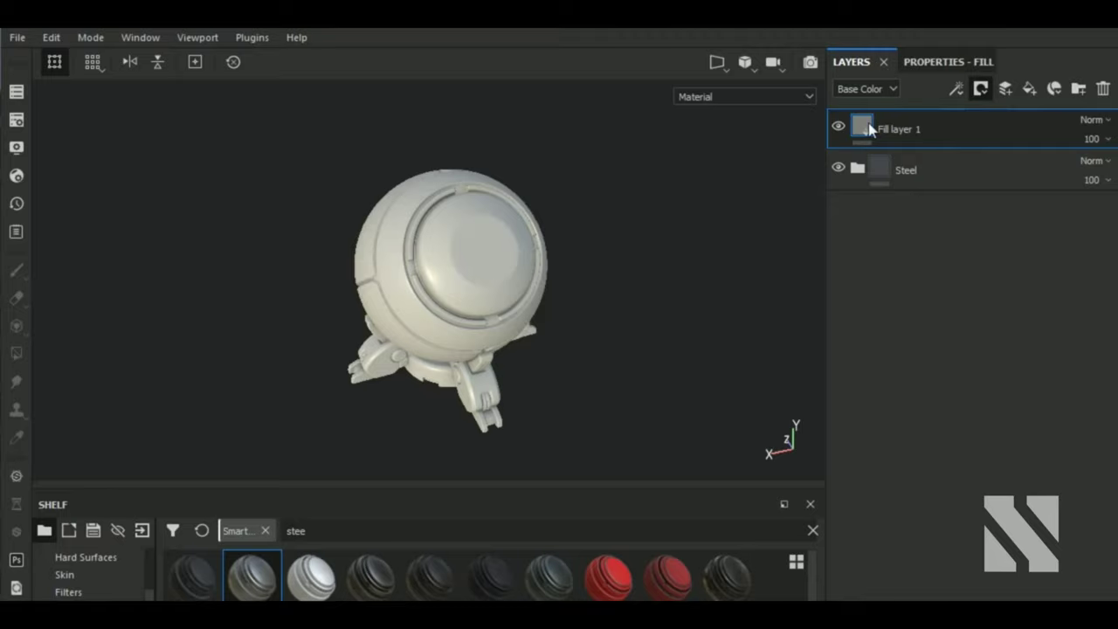
click(933, 63)
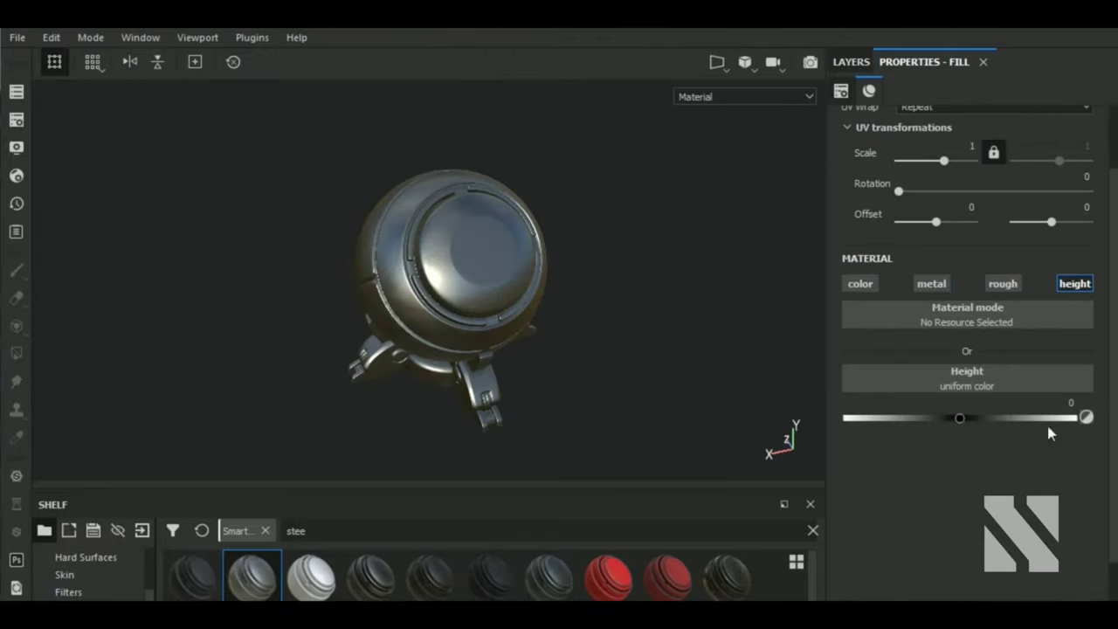
click(851, 62)
- Stamp an Arrow Circle alpha emblem on the centre of the sphere's top
key(1)
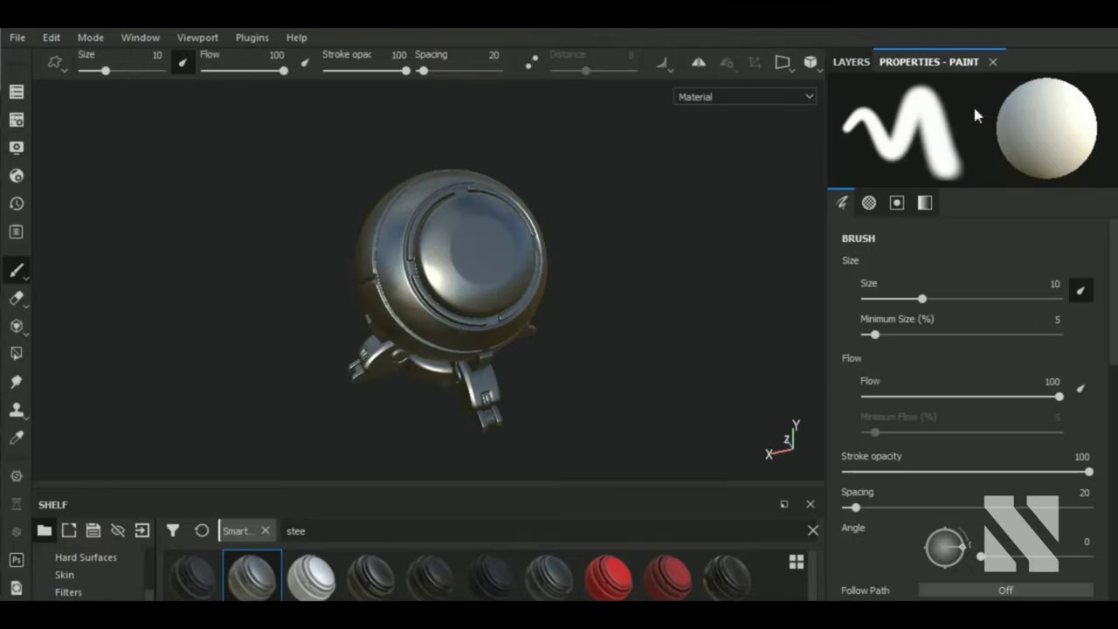
scroll(956, 436, down, 5)
click(943, 360)
click(1082, 422)
alt+drag(668, 361, 611, 288)
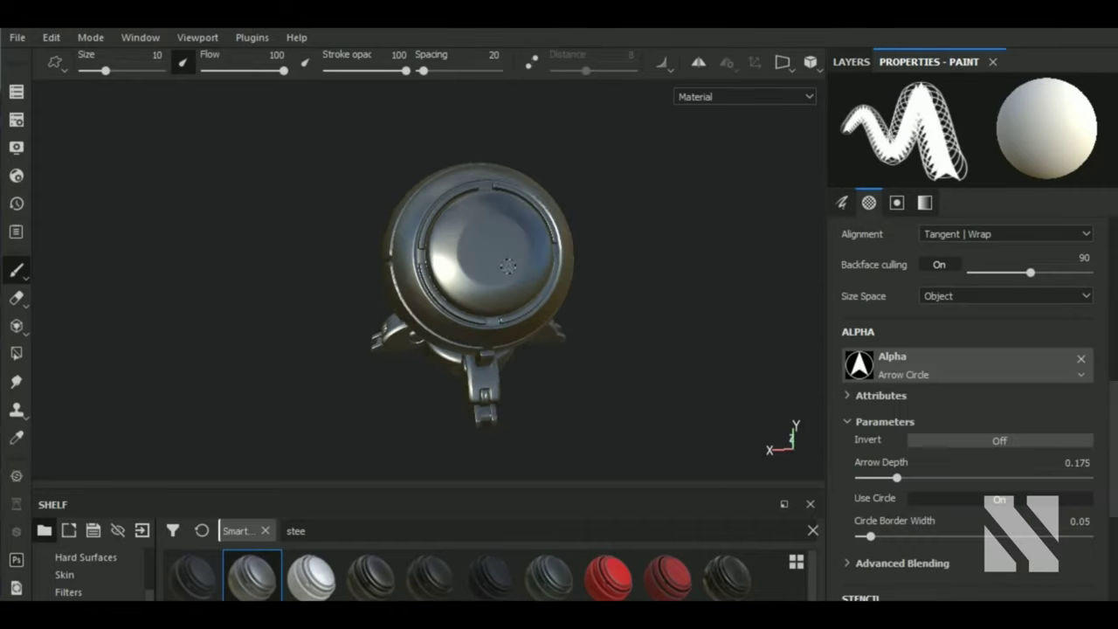
scroll(492, 256, up, 5)
click(487, 249)
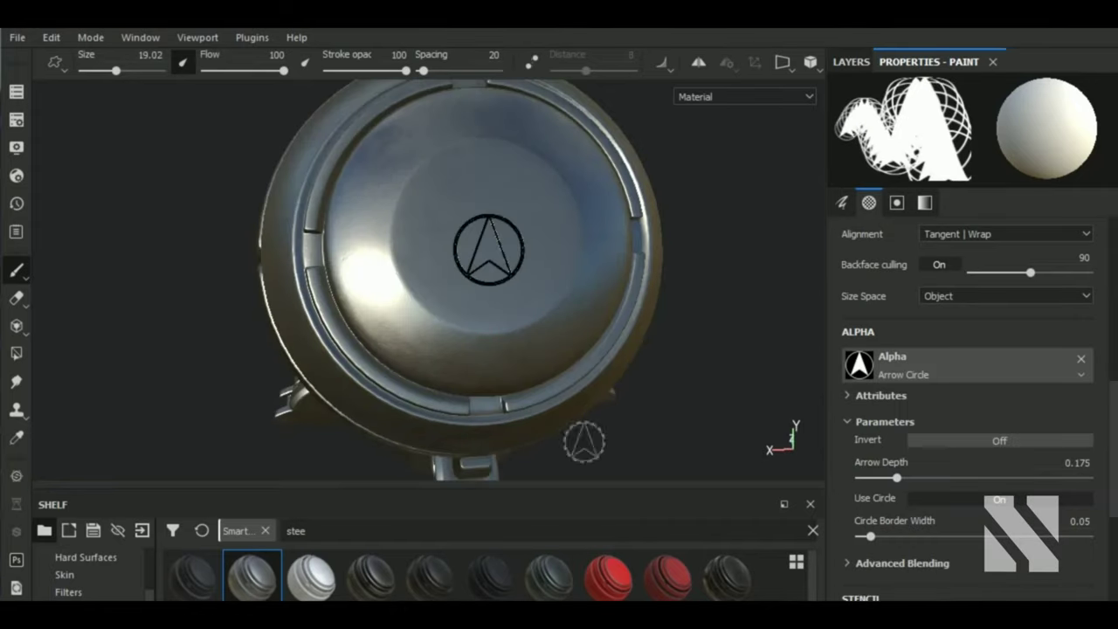
- Lower the fill layer's Height to -0.2285 to engrave the emblem
alt+drag(581, 441, 699, 378)
click(850, 62)
click(887, 129)
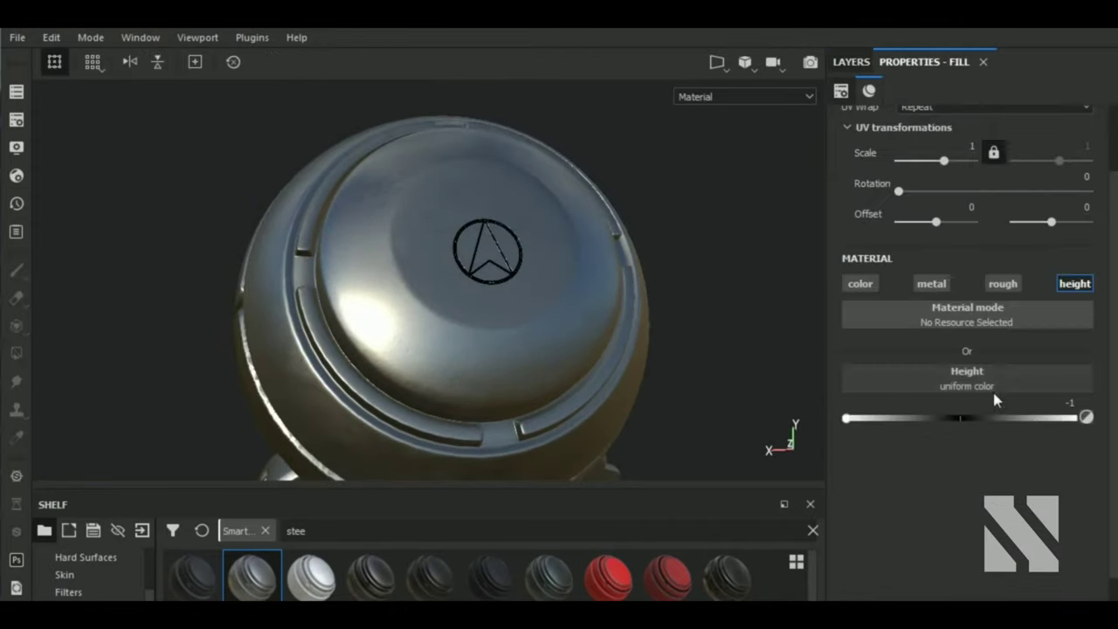
drag(960, 418, 932, 417)
alt+drag(512, 324, 758, 156)
- Switch back to the paint brush and pick the vent50 alpha
click(851, 62)
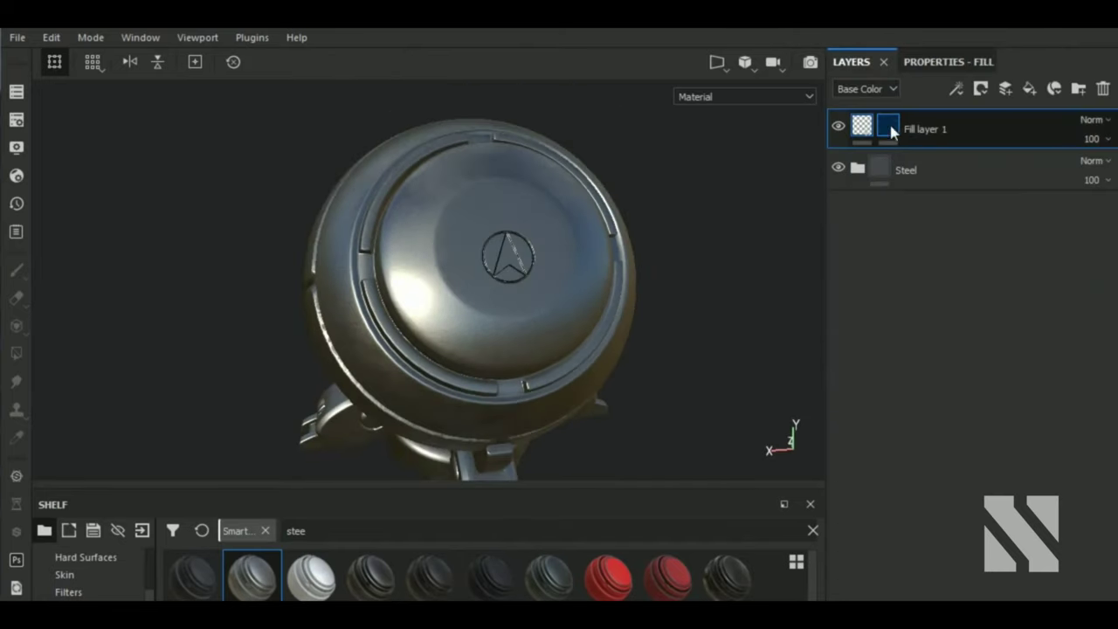
key(1)
click(858, 364)
scroll(991, 506, down, 3)
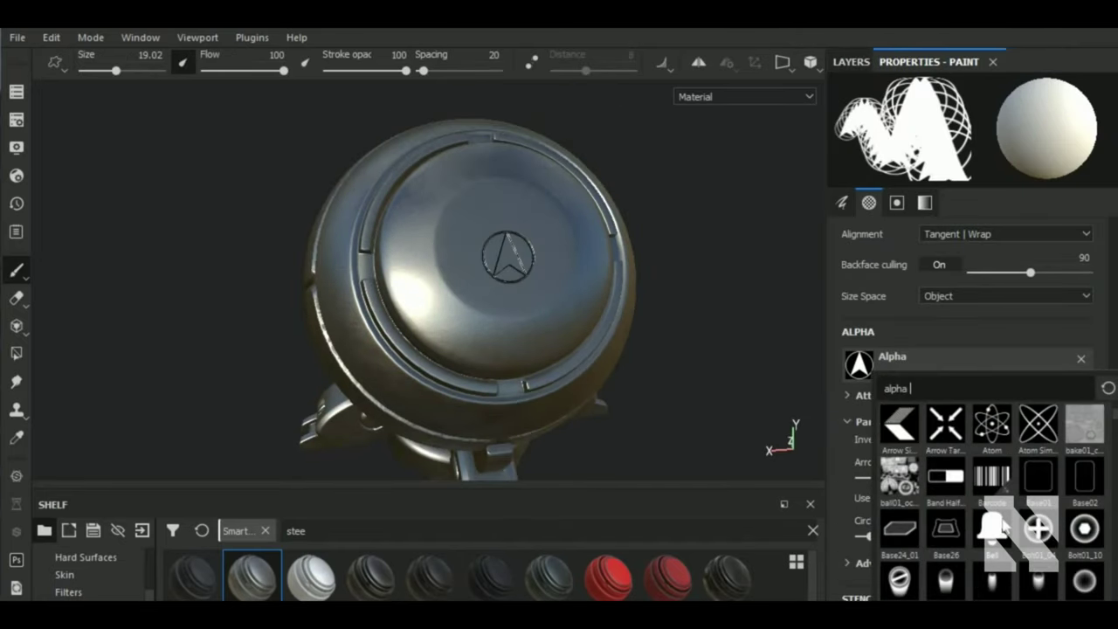
scroll(991, 507, down, 3)
scroll(991, 507, down, 3)
scroll(1002, 523, down, 10)
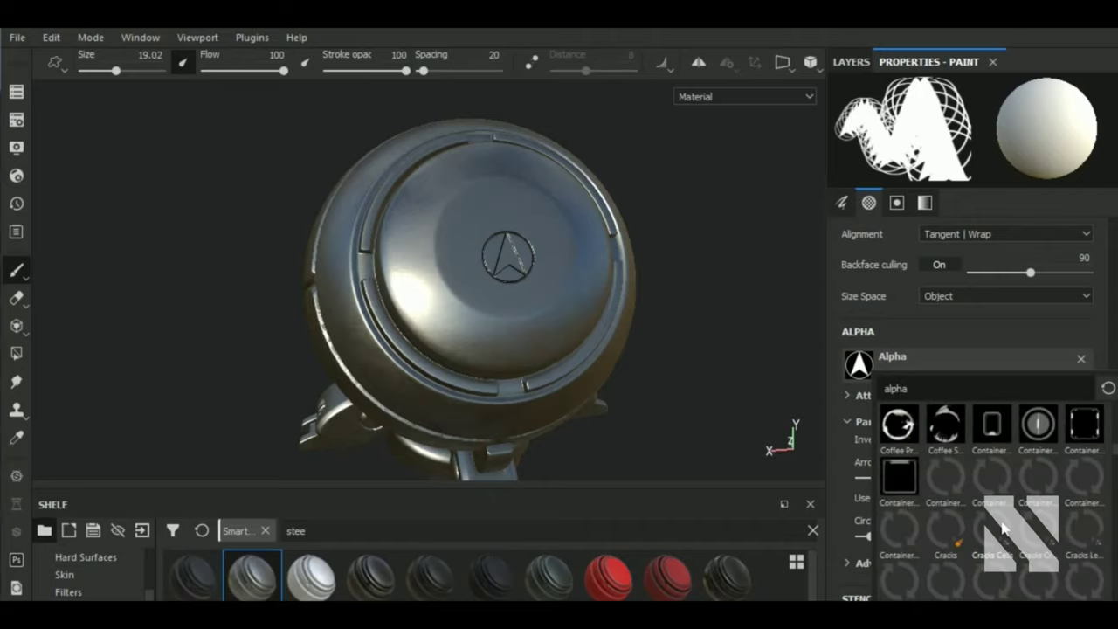
scroll(1009, 546, down, 5)
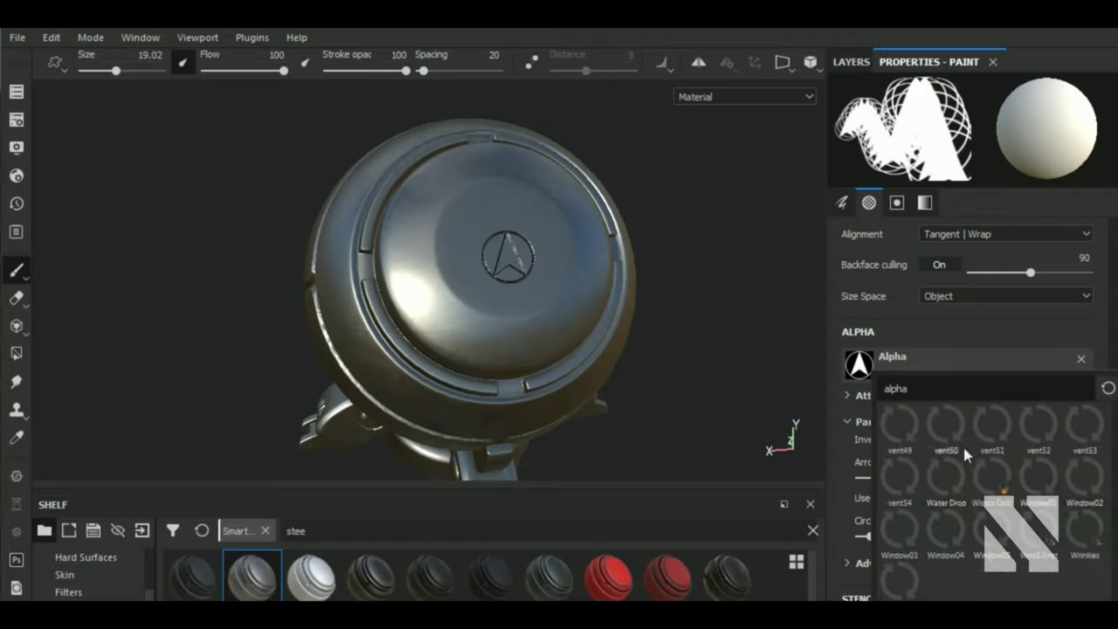
click(950, 436)
- Orbit the sphere to inspect it from below and above
middle_drag(506, 377, 572, 345)
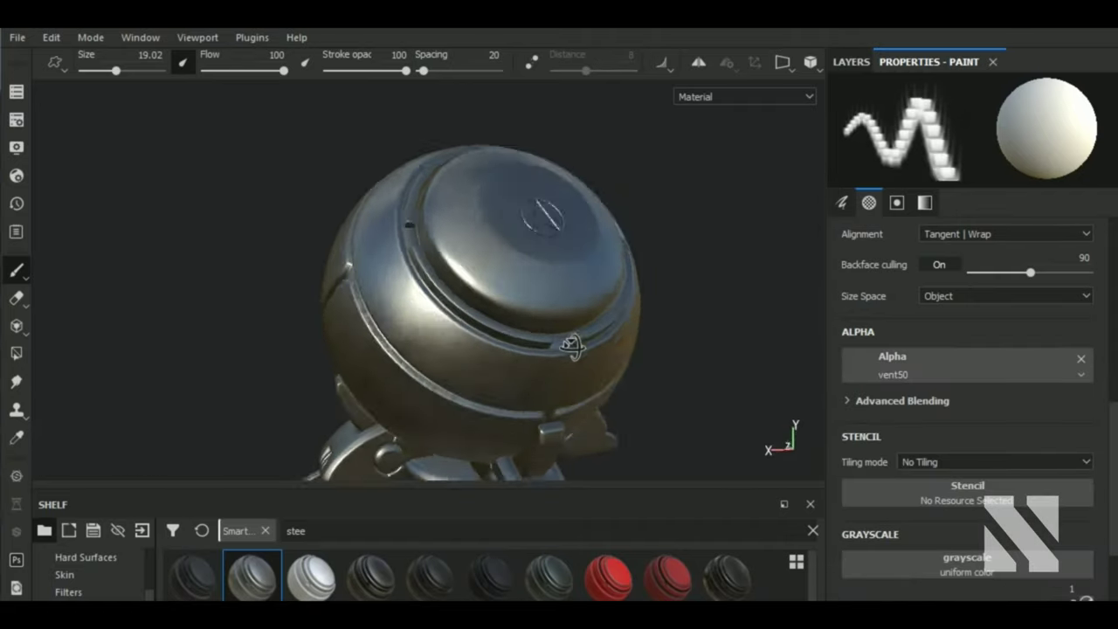
alt+drag(572, 345, 524, 332)
scroll(498, 314, up, 5)
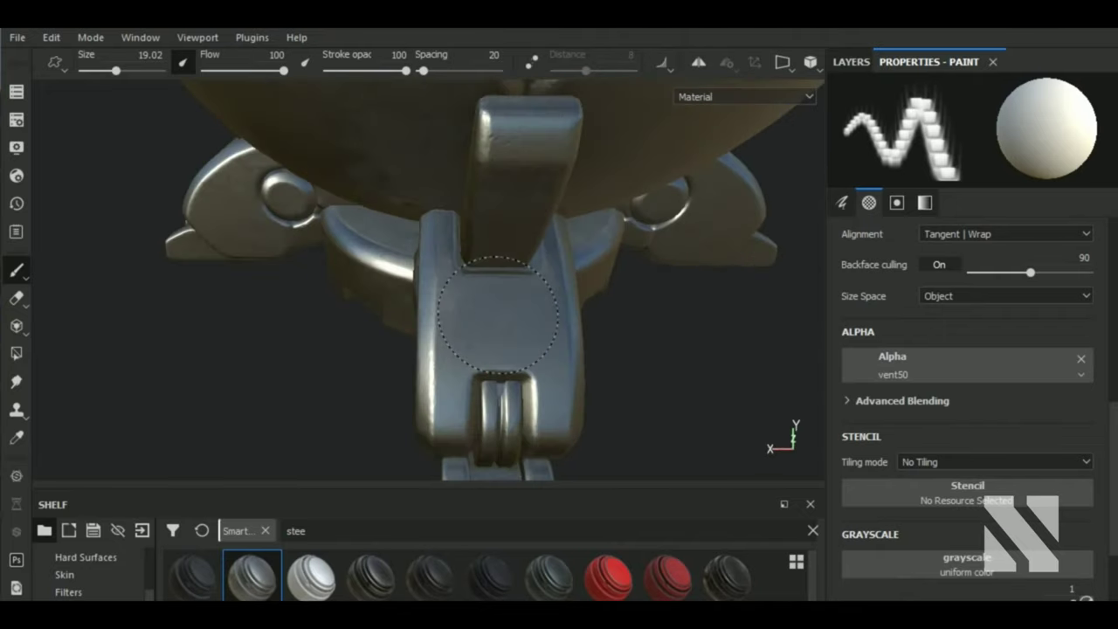
scroll(643, 321, down, 3)
mouse_move(741, 312)
alt+mouse_down()
mouse_move(756, 317)
mouse_move(566, 357)
alt+mouse_up()
scroll(571, 344, down, 3)
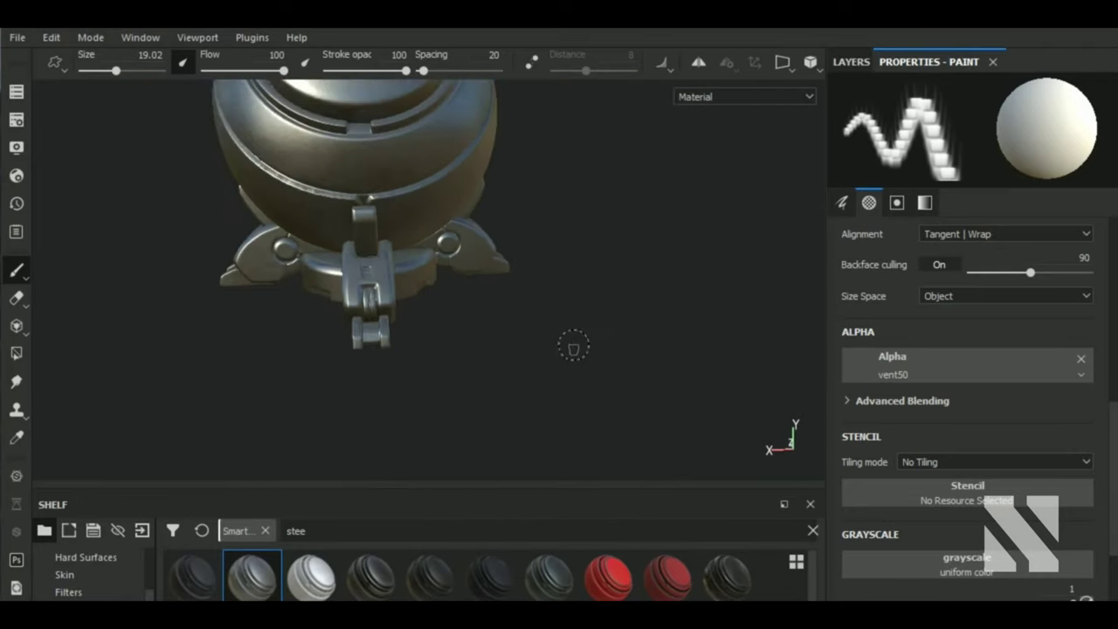
alt+drag(704, 407, 884, 88)
click(851, 62)
- Add an Emissive channel in Texture Set Settings
click(943, 119)
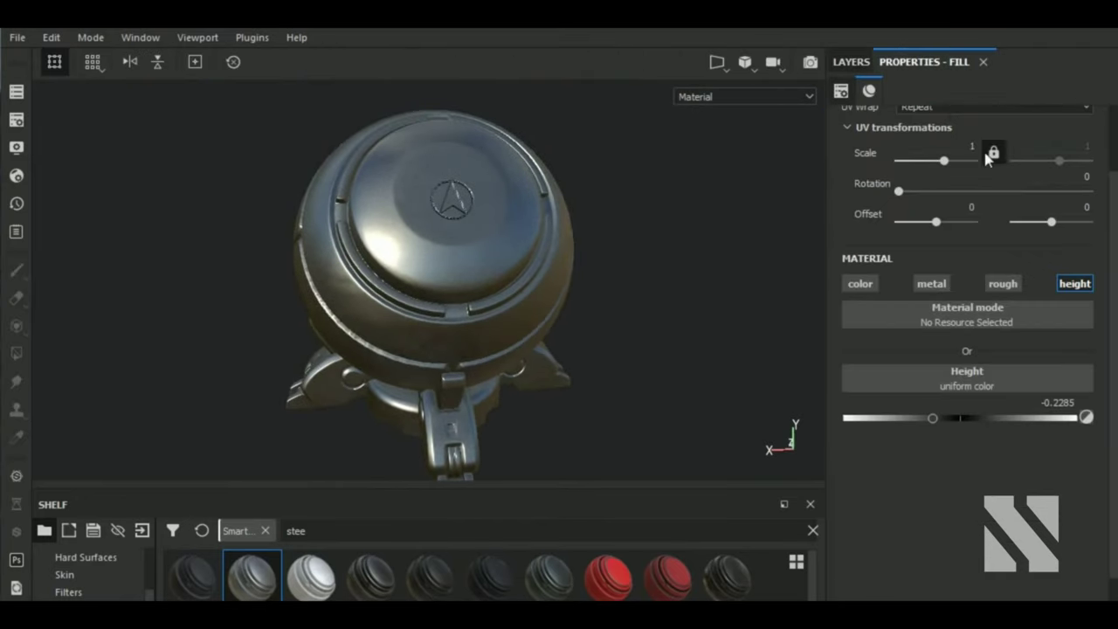
click(17, 120)
click(329, 172)
click(367, 303)
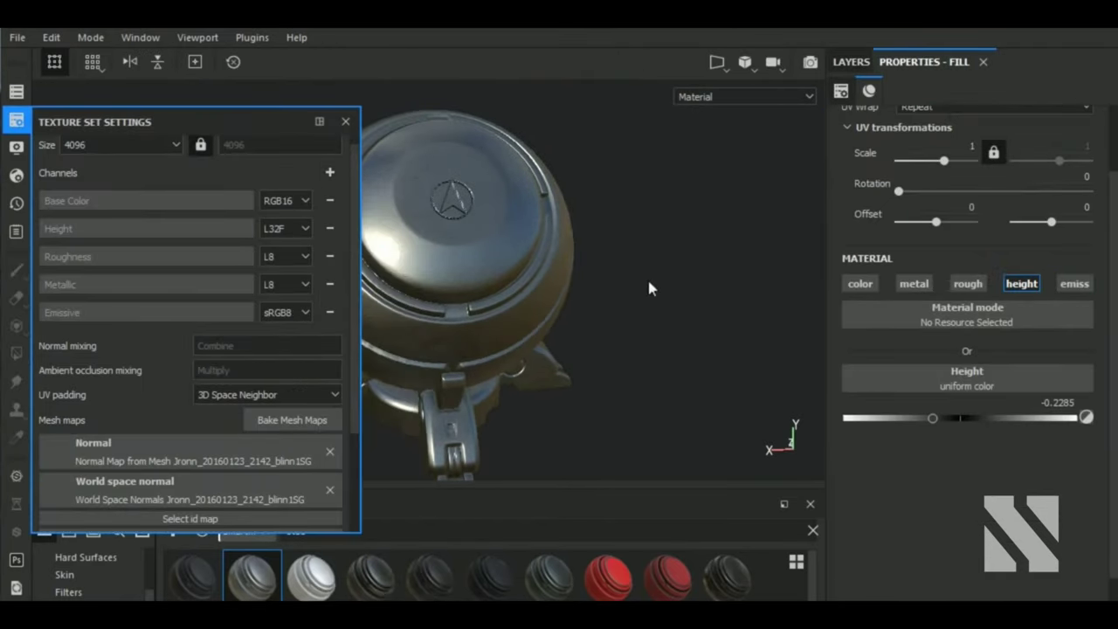
- Enable Base Color and Emissive on the fill and set both to red
click(1075, 284)
click(860, 284)
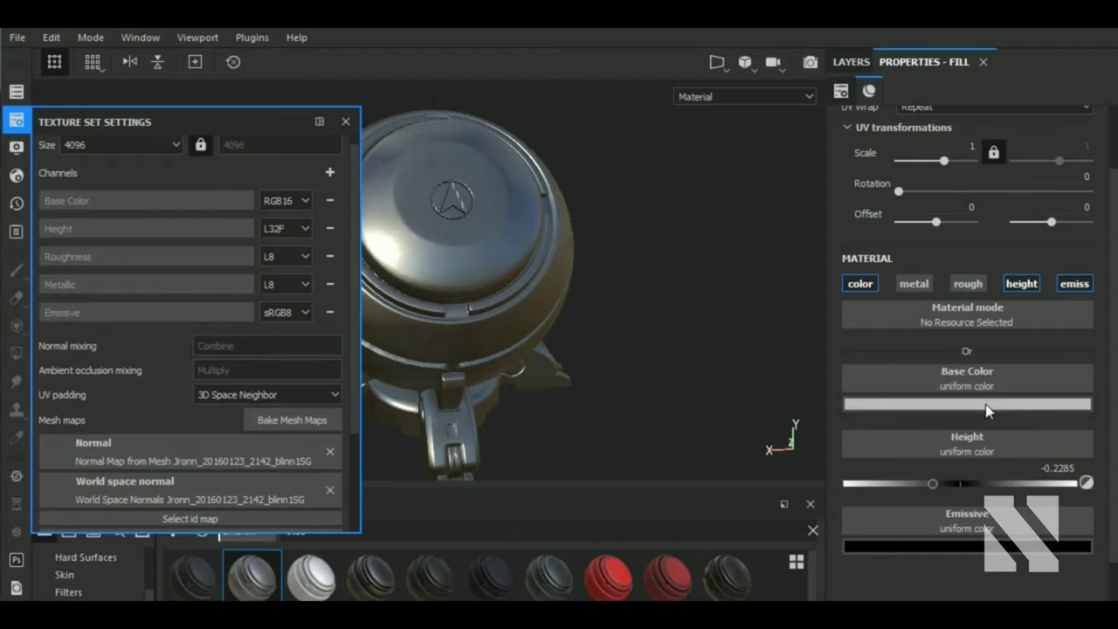
click(966, 403)
click(1023, 436)
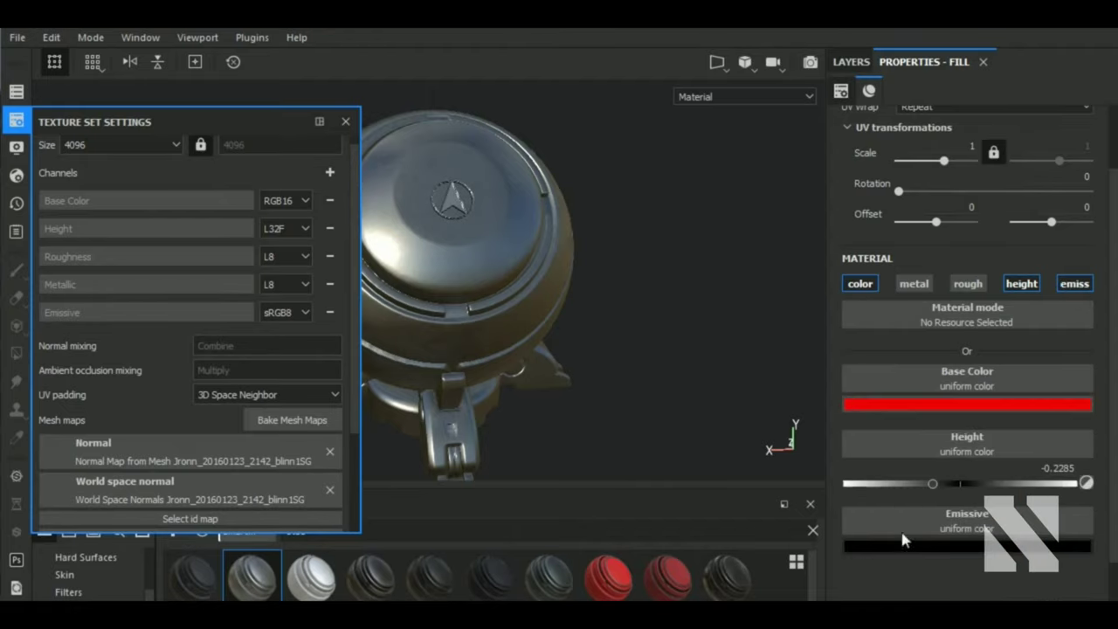
click(963, 547)
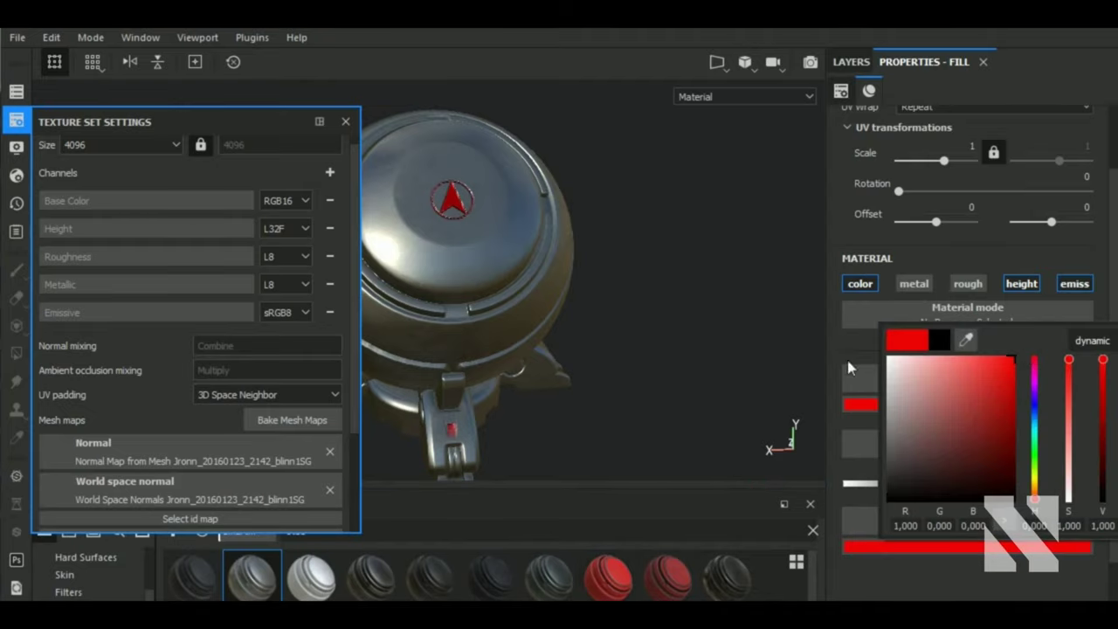
- Turn on Post Effects with Glare in the display settings
click(16, 175)
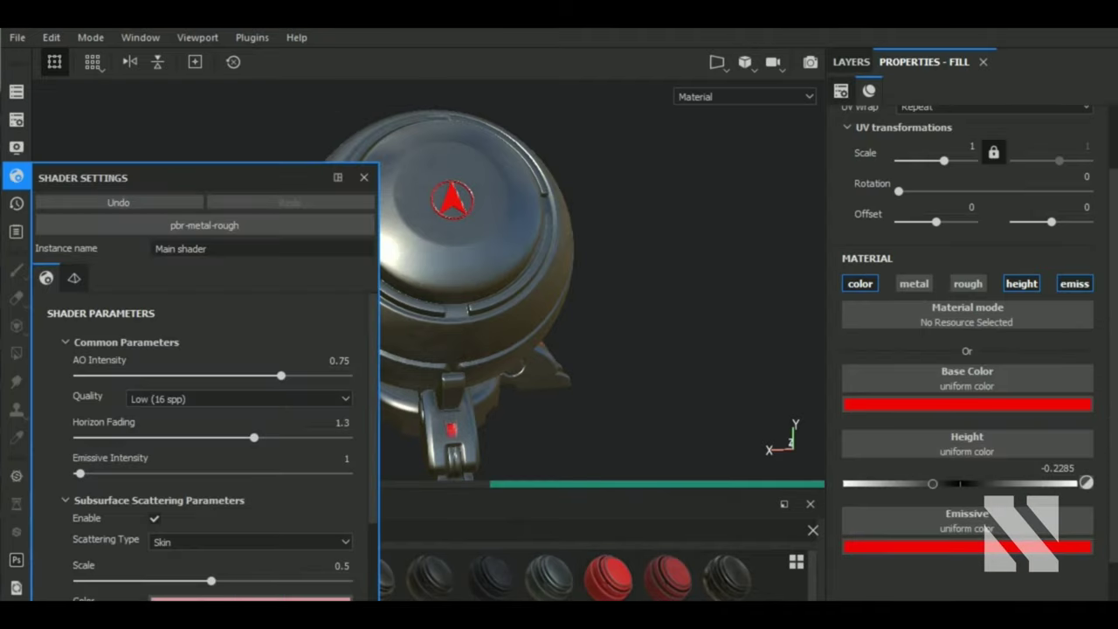
scroll(253, 534, down, 3)
scroll(253, 533, down, 4)
scroll(253, 534, up, 3)
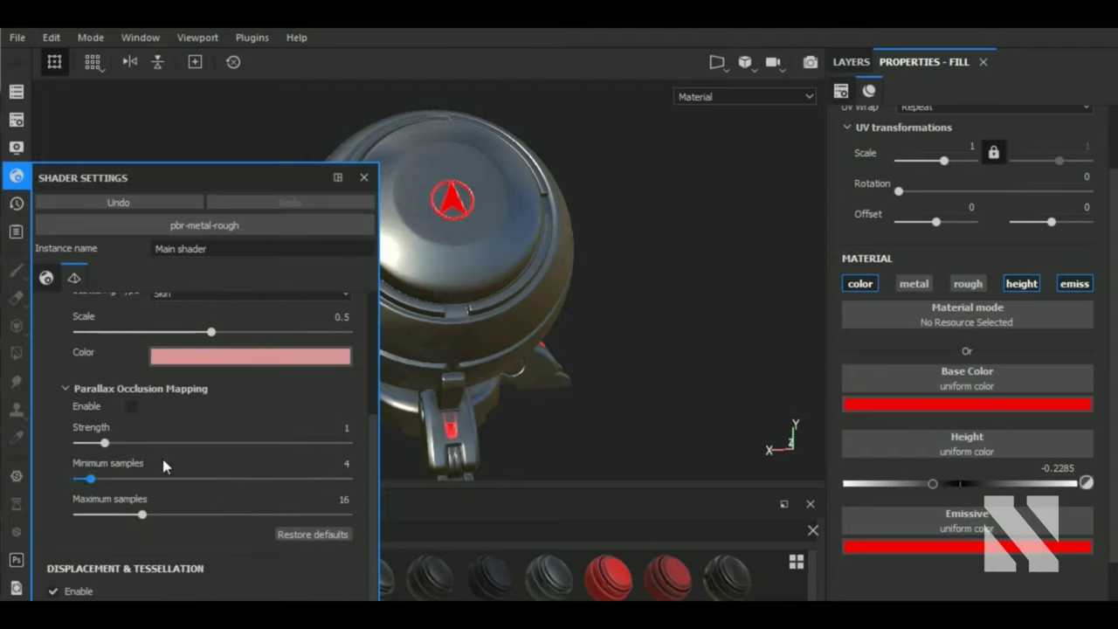
click(16, 147)
scroll(224, 502, down, 5)
click(109, 311)
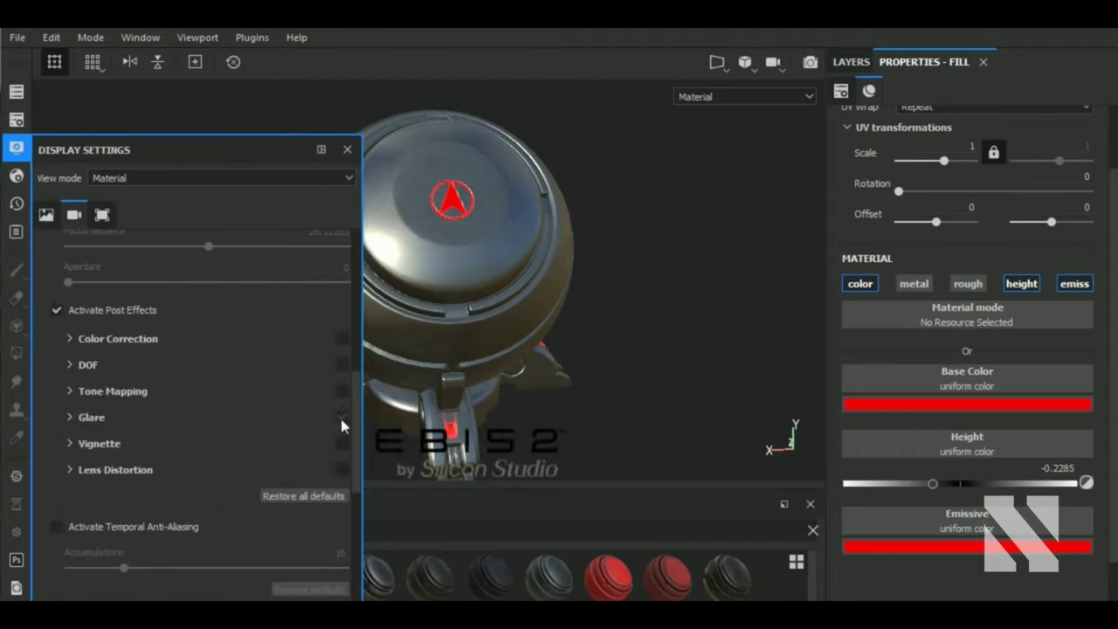
click(341, 417)
- Set the glare shape to Bloom, threshold 0.14, luminance 2.07
alt+drag(454, 331, 530, 264)
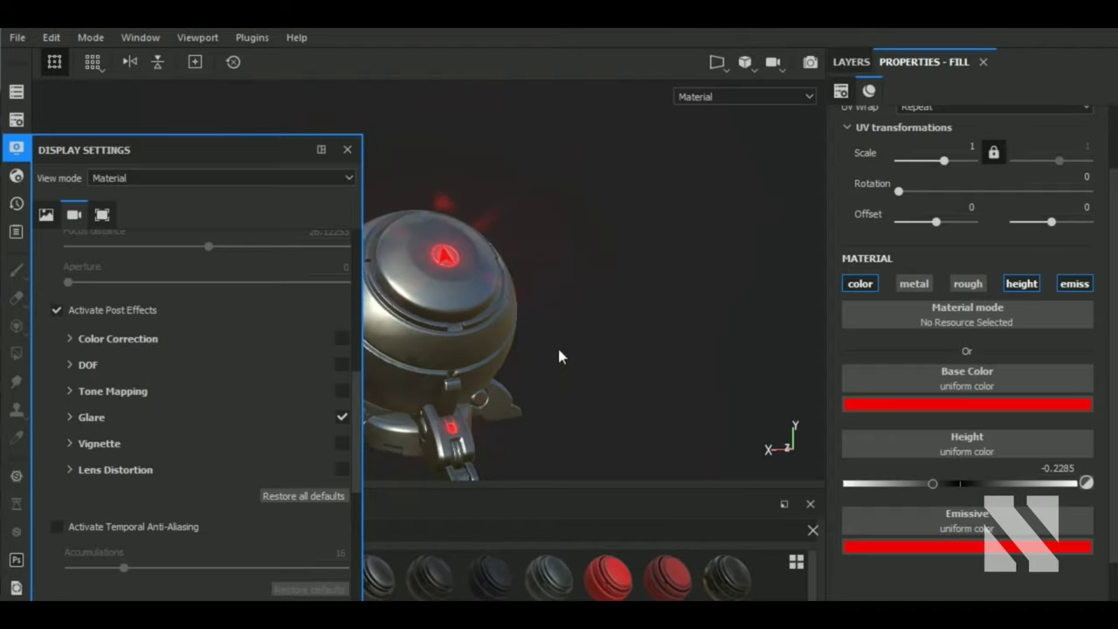
click(187, 417)
click(267, 545)
click(267, 560)
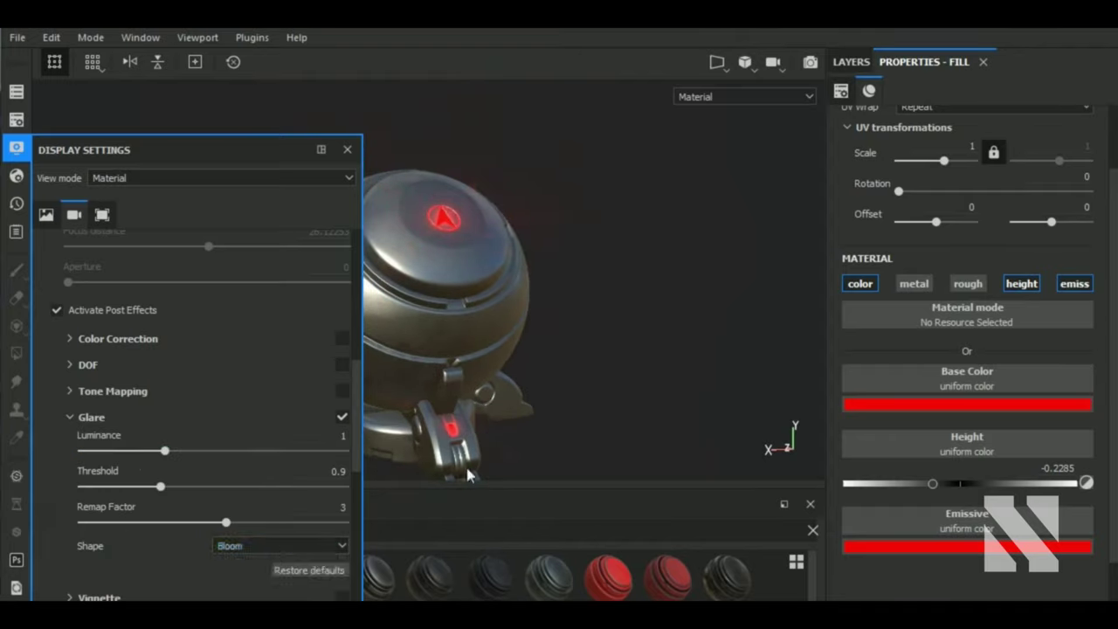
drag(124, 490, 114, 486)
drag(165, 451, 202, 453)
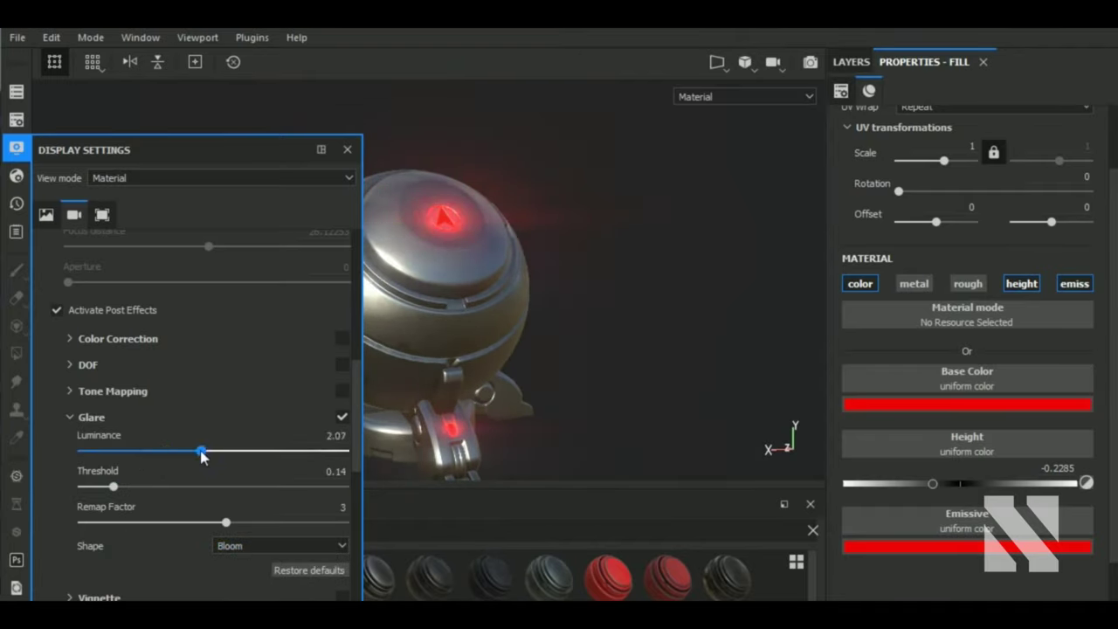
click(15, 146)
alt+drag(611, 407, 588, 394)
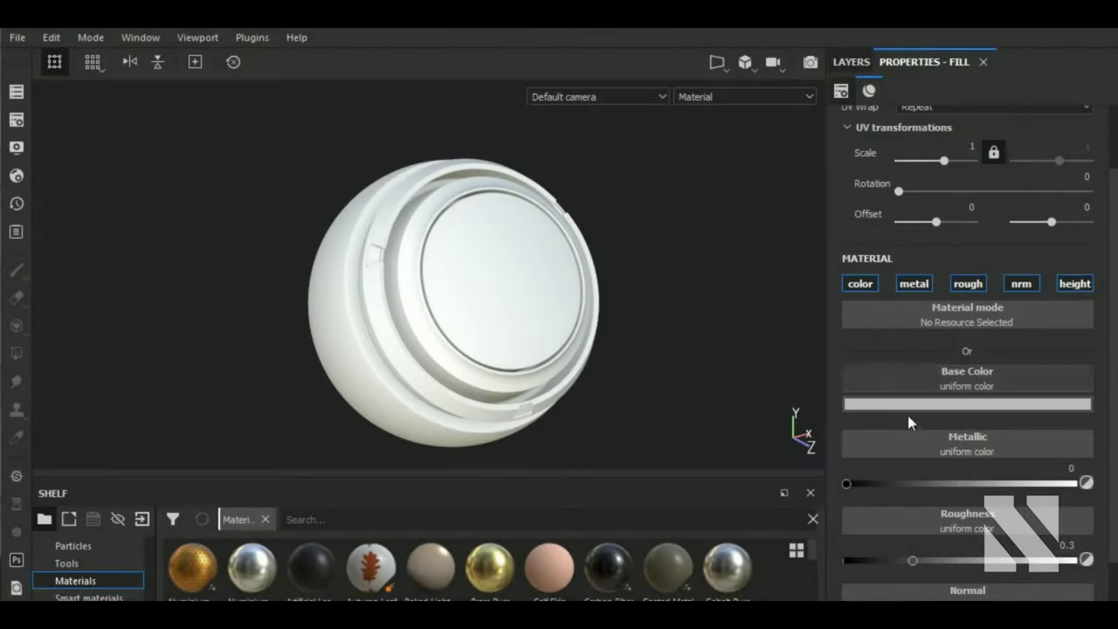
- Change the base material colour to blue
click(908, 406)
drag(998, 463, 1019, 493)
click(1035, 499)
click(849, 66)
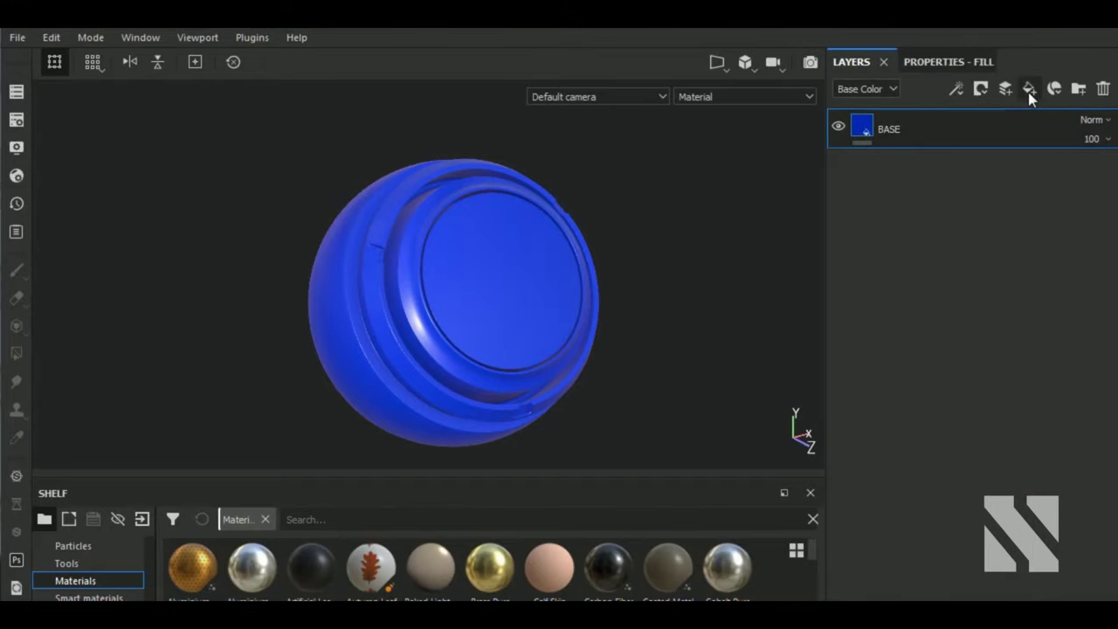
- Add a new fill layer above BASE with a black mask
click(1029, 88)
click(980, 88)
click(986, 128)
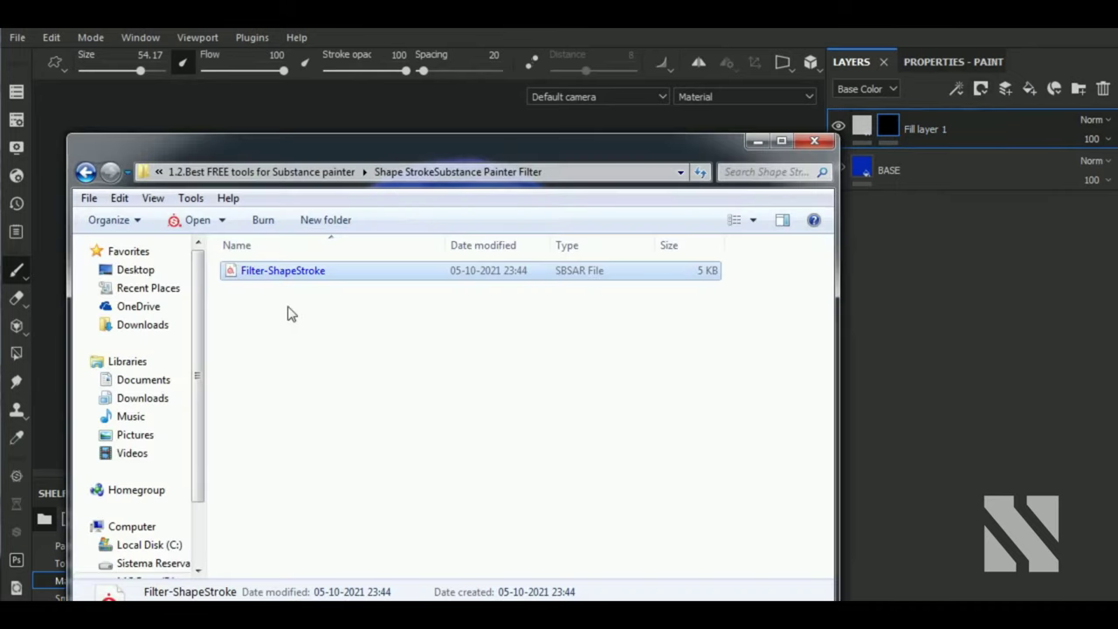
- Drag Filter-ShapeStroke.sbsar from Explorer onto the shelf to import it
drag(282, 271, 499, 112)
drag(832, 256, 550, 262)
drag(284, 273, 653, 298)
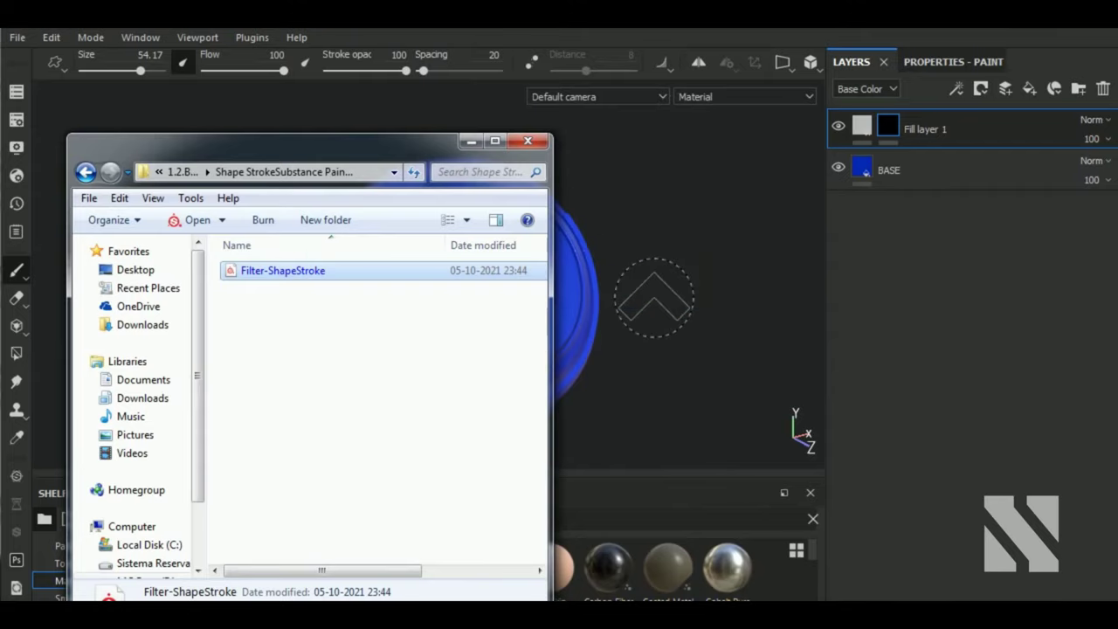
drag(271, 279, 720, 578)
- Import the file as a filter and add it to Fill layer 1 as a Shape Stroke filter
click(797, 175)
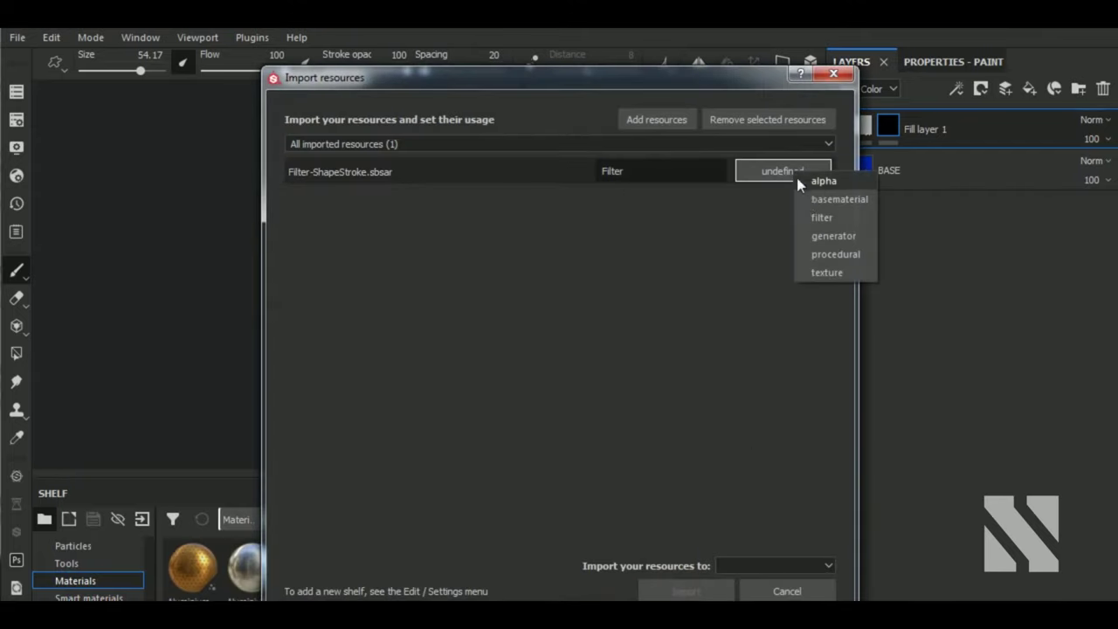
click(827, 218)
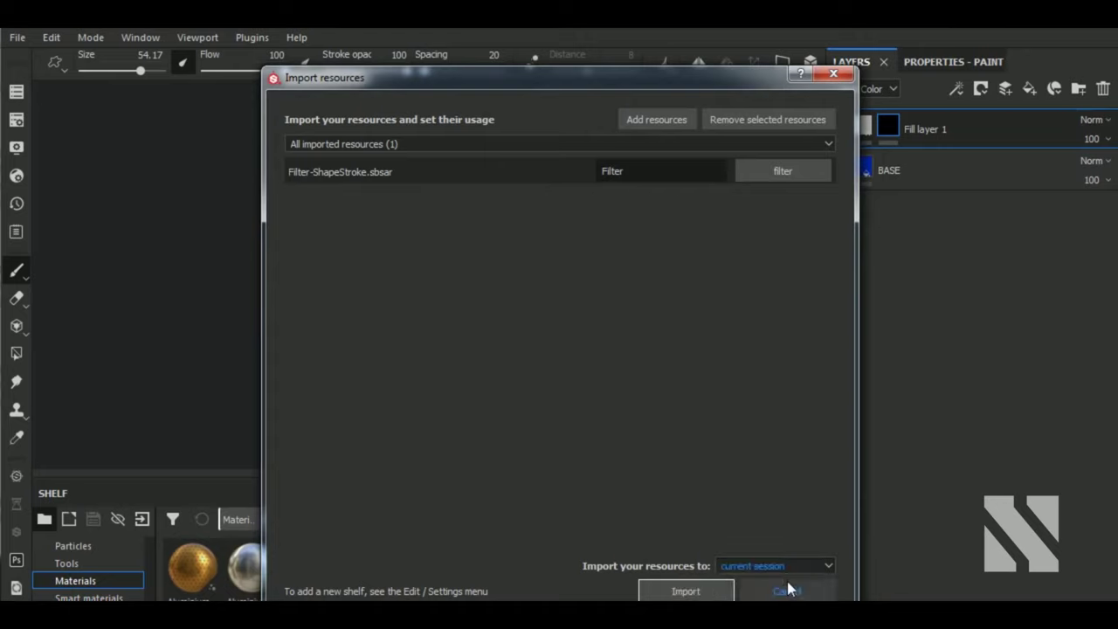
click(686, 591)
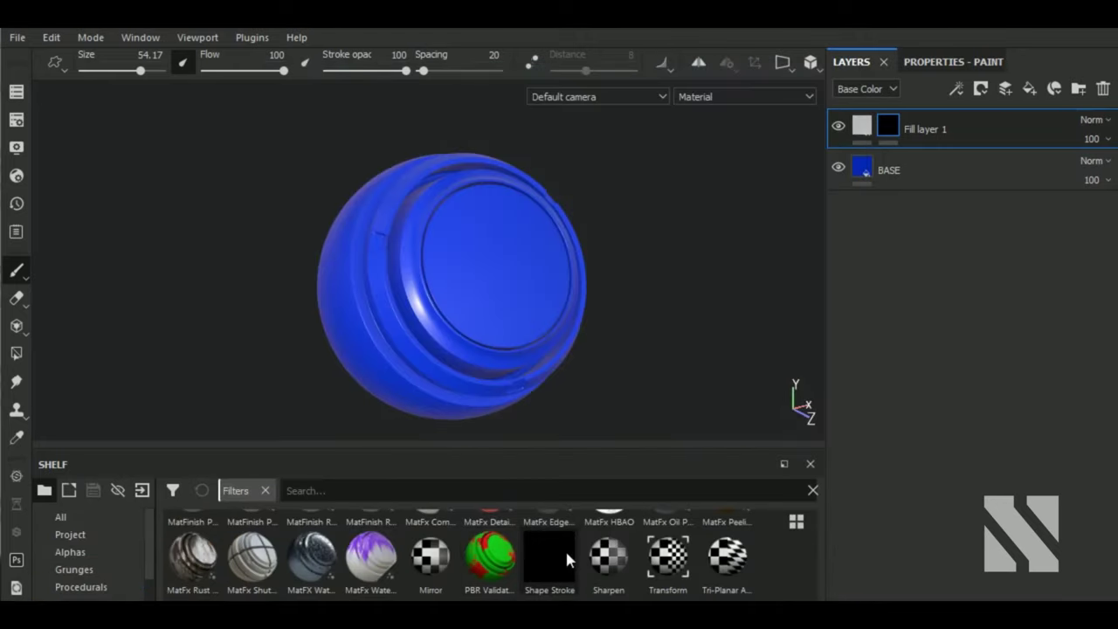
click(956, 91)
click(974, 215)
click(945, 63)
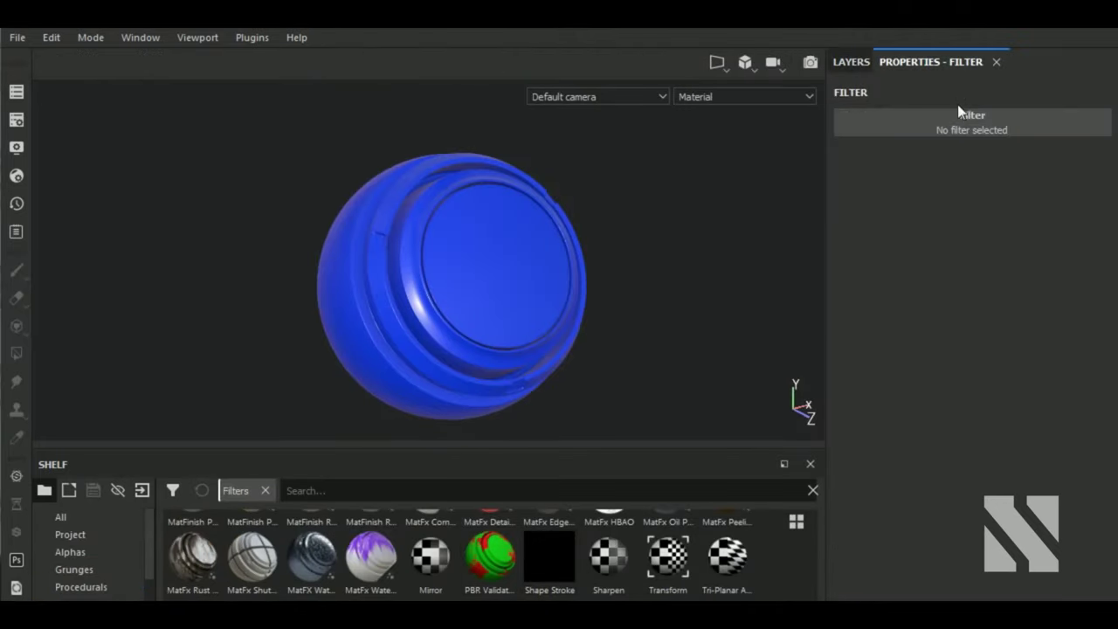
click(960, 114)
scroll(1015, 301, down, 5)
click(942, 282)
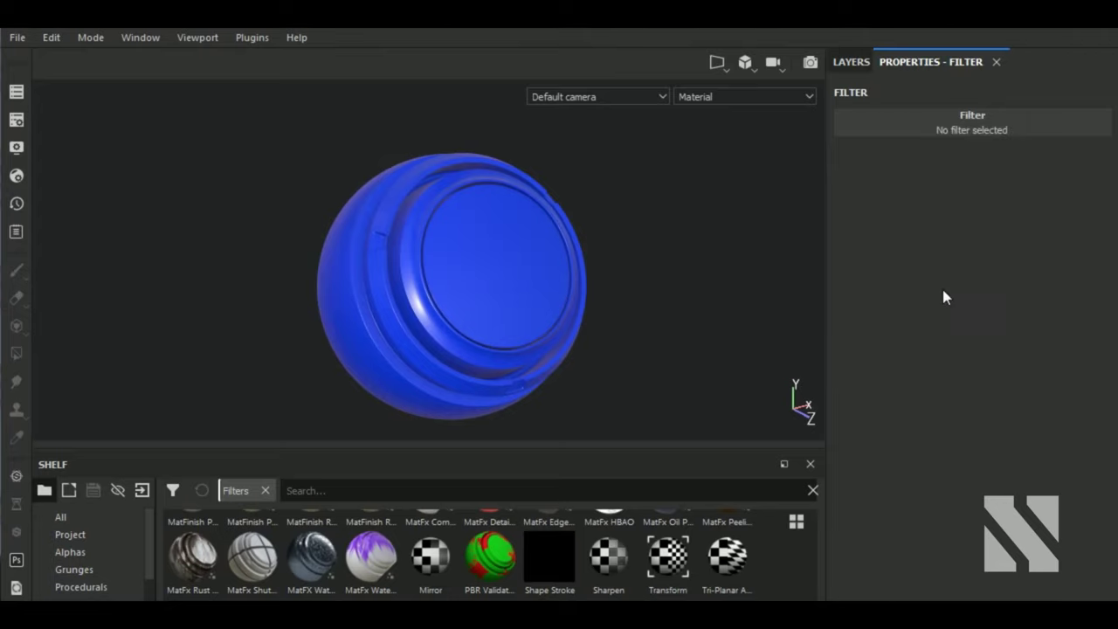
click(860, 63)
- On Fill layer 1's mask, stamp the Arrow Simple Opposed alpha at the blue button's centre
click(891, 128)
click(952, 61)
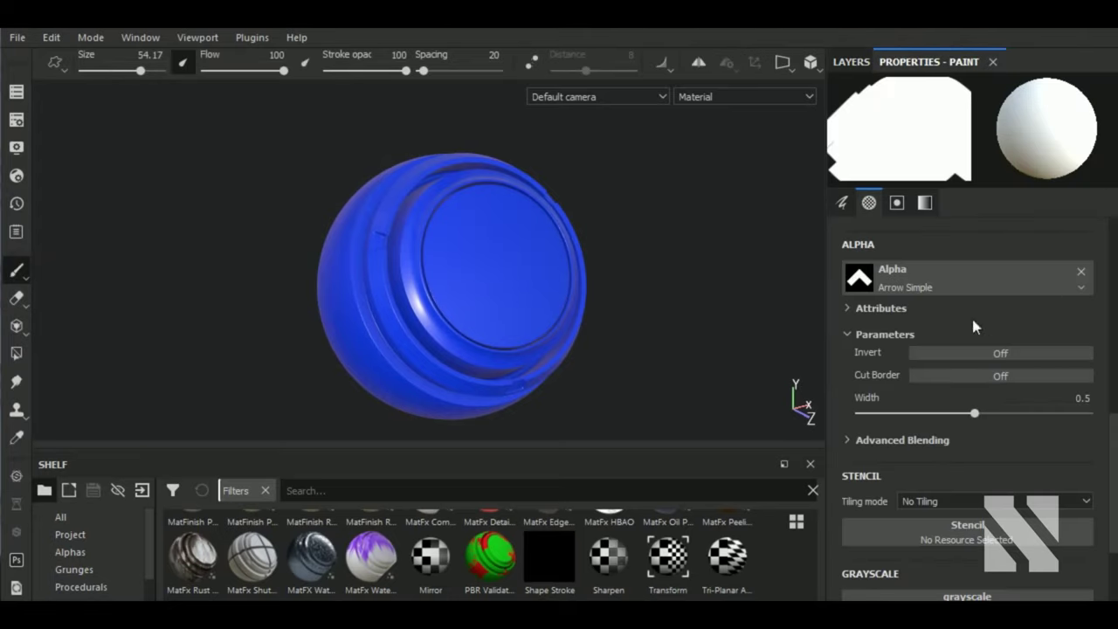
click(960, 273)
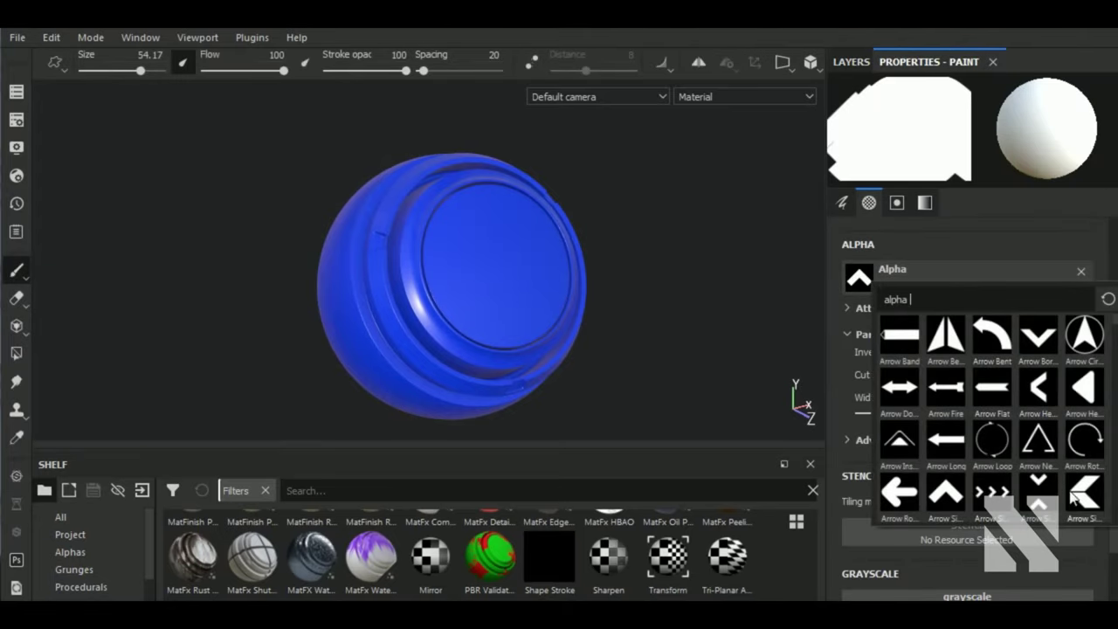
click(1039, 494)
alt+drag(646, 282, 611, 345)
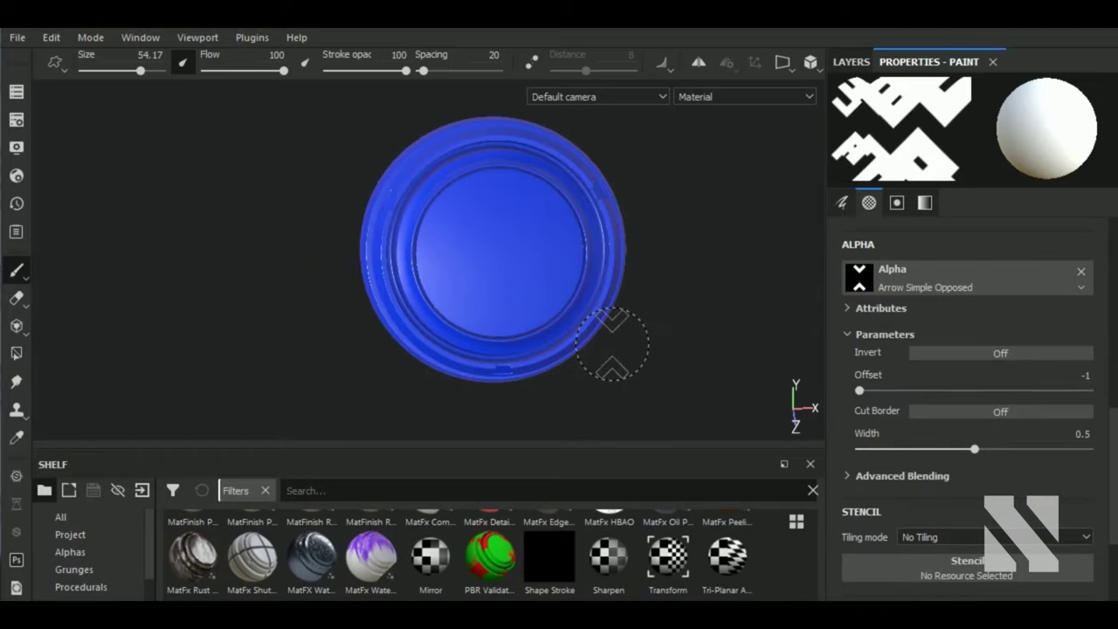
scroll(508, 241, up, 3)
click(507, 243)
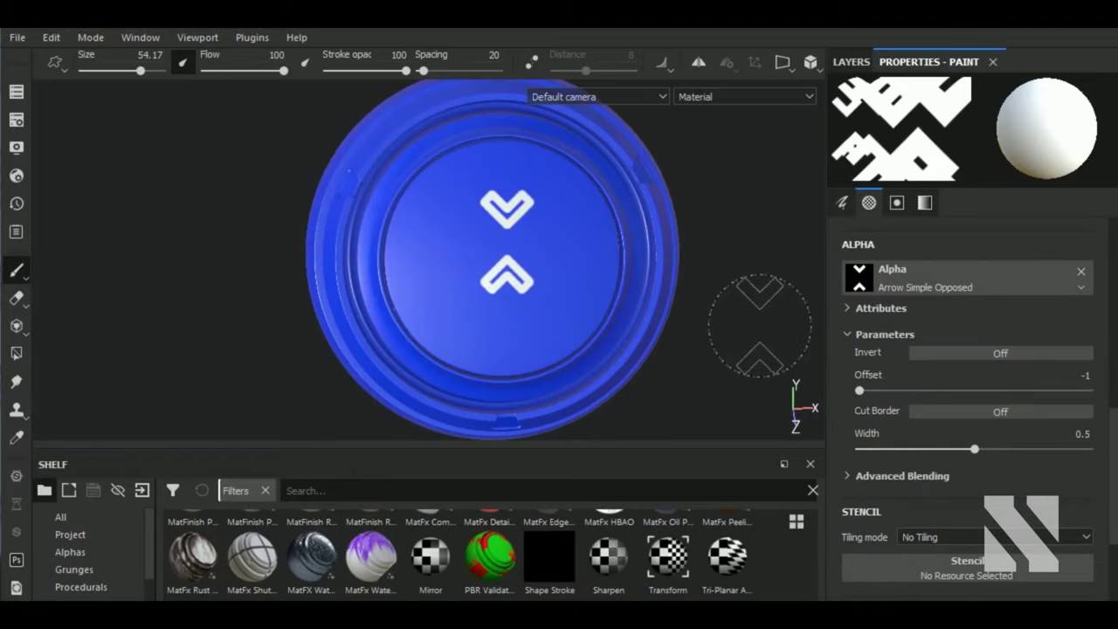
- Make the Shape Stroke outline slightly thinner in the filter settings
click(850, 62)
click(943, 155)
click(930, 61)
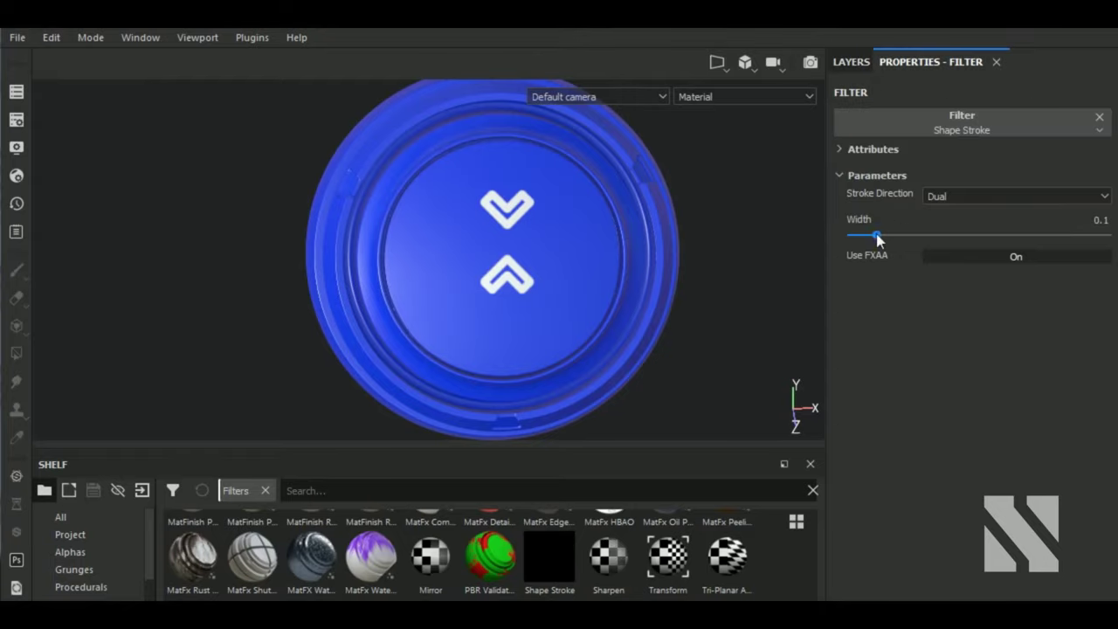
drag(863, 237, 868, 236)
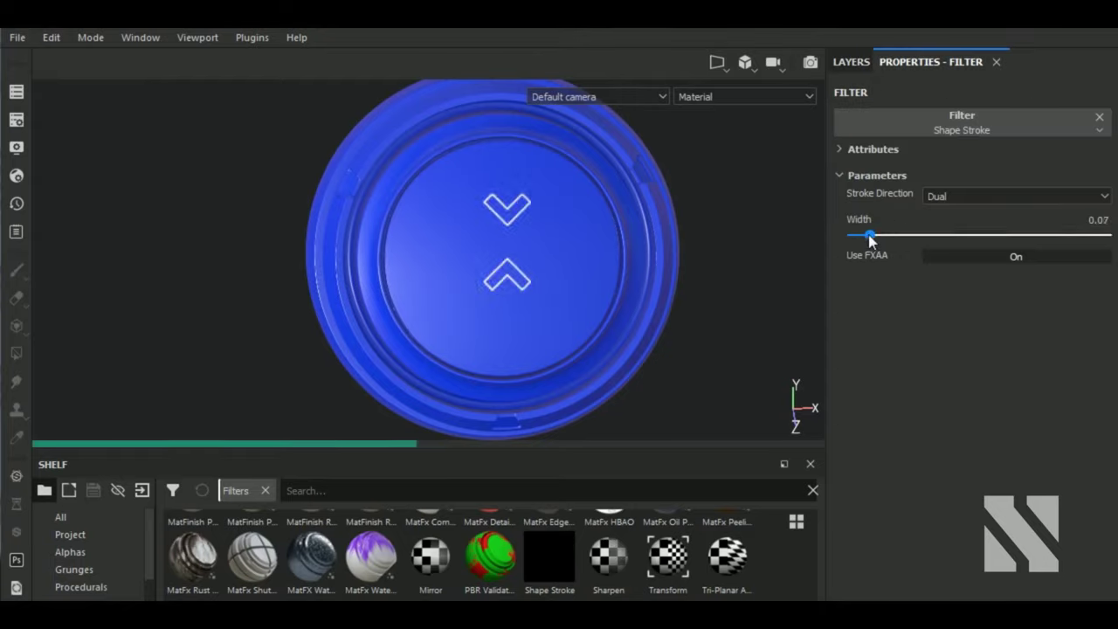
- Try the Inner and Outer stroke directions, settle on Dual, and reduce the width to 0.07
click(969, 197)
click(953, 224)
click(963, 197)
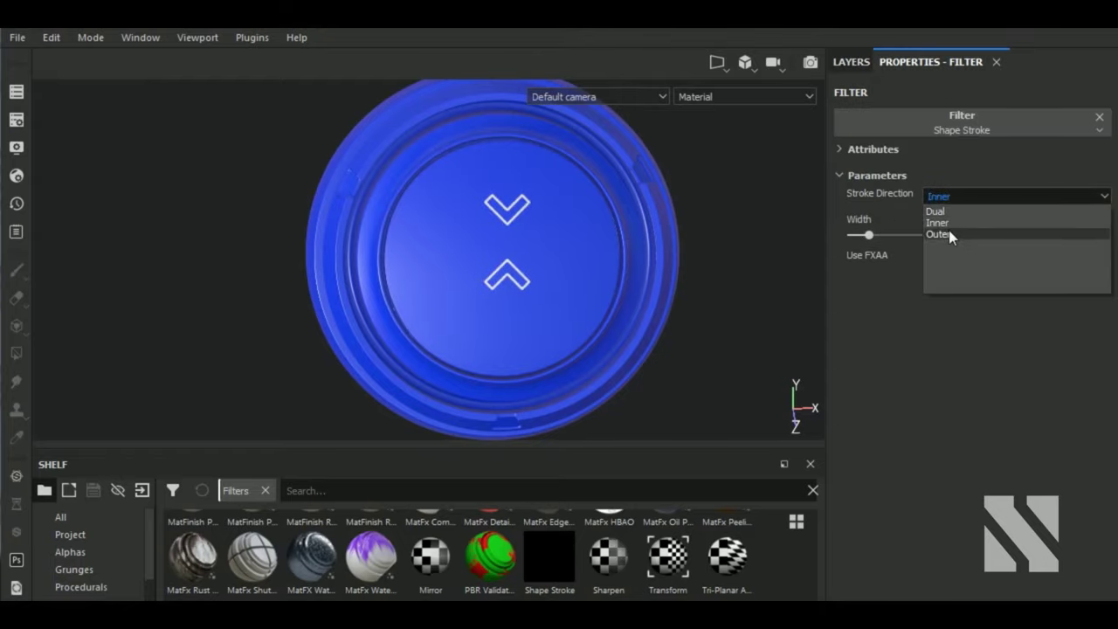
click(950, 234)
click(956, 197)
click(959, 222)
click(963, 195)
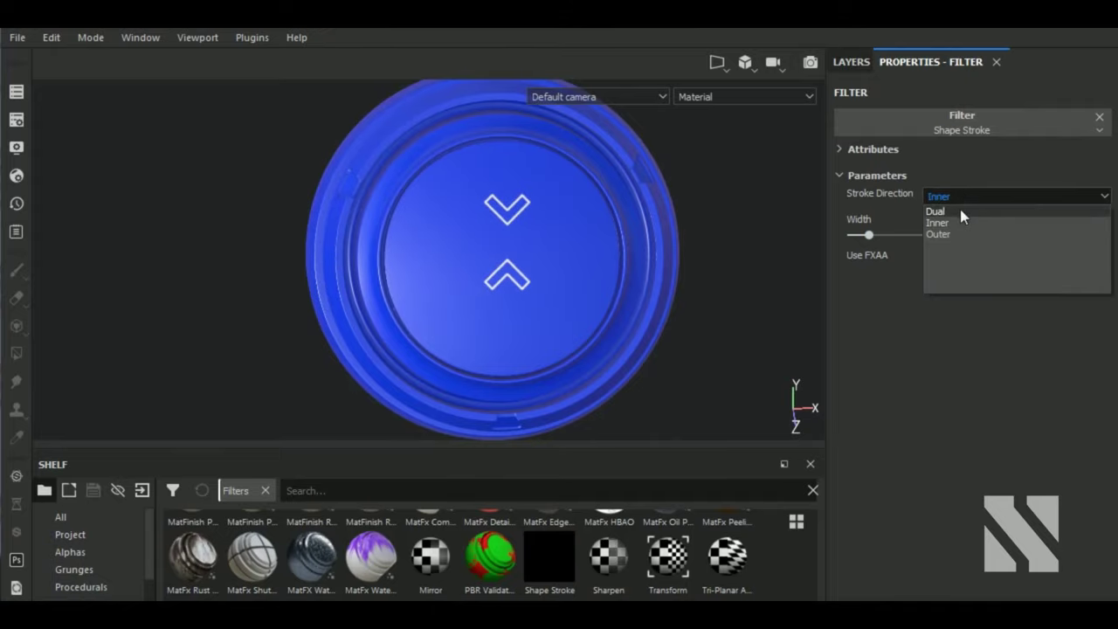
click(959, 210)
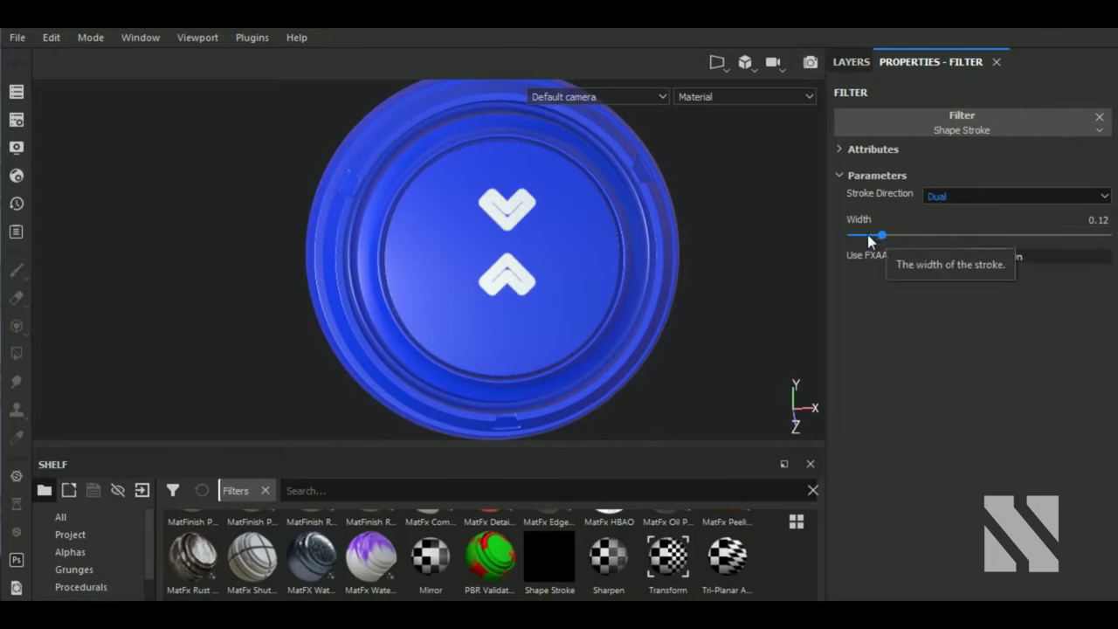
drag(871, 236, 861, 236)
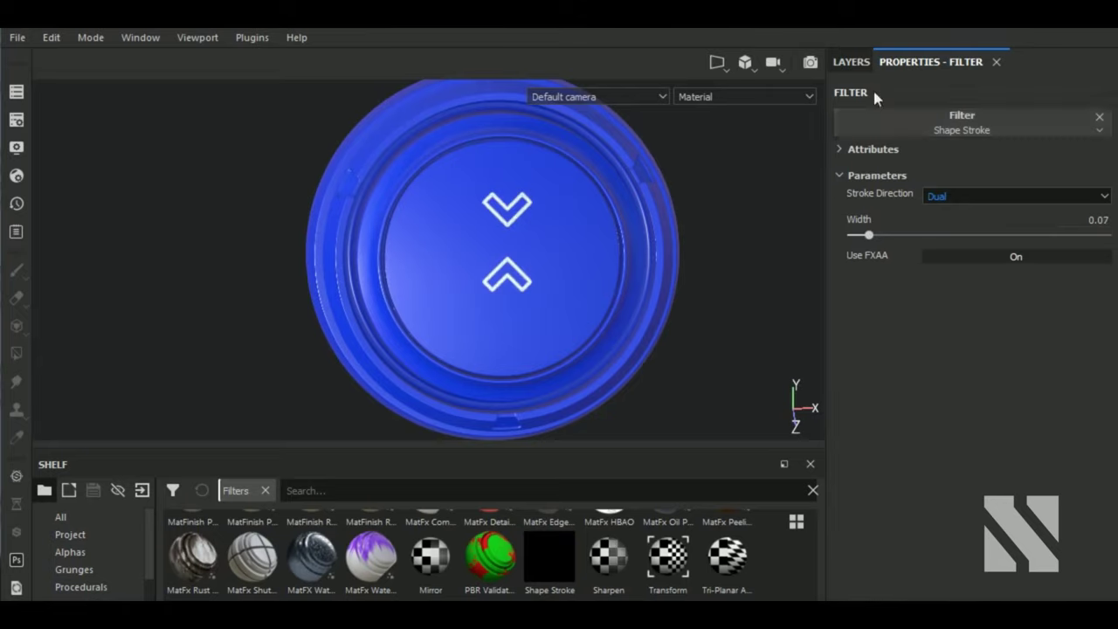
click(851, 62)
- Add a white Fill layer 2 with a black mask and paint solid chevrons beside the outlines
click(916, 126)
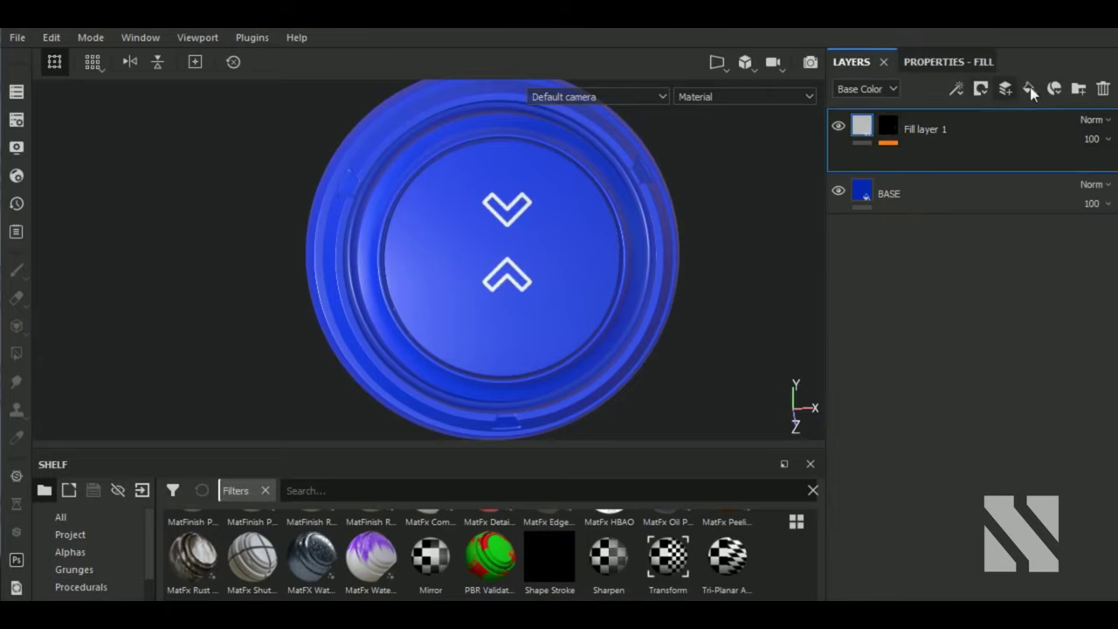
click(1030, 88)
click(980, 88)
click(992, 129)
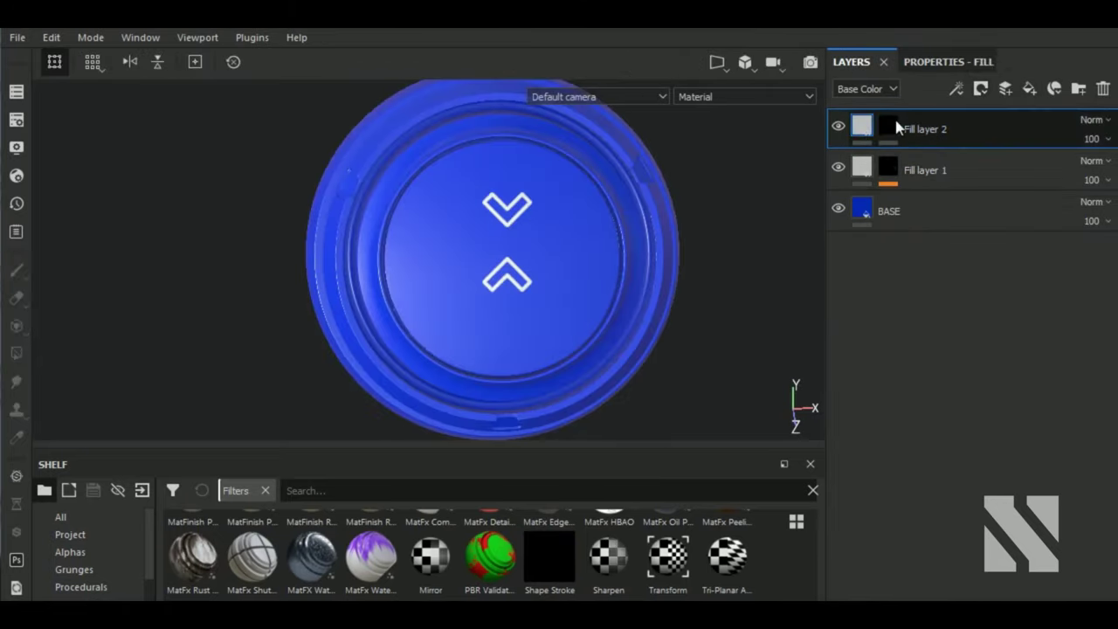
key(1)
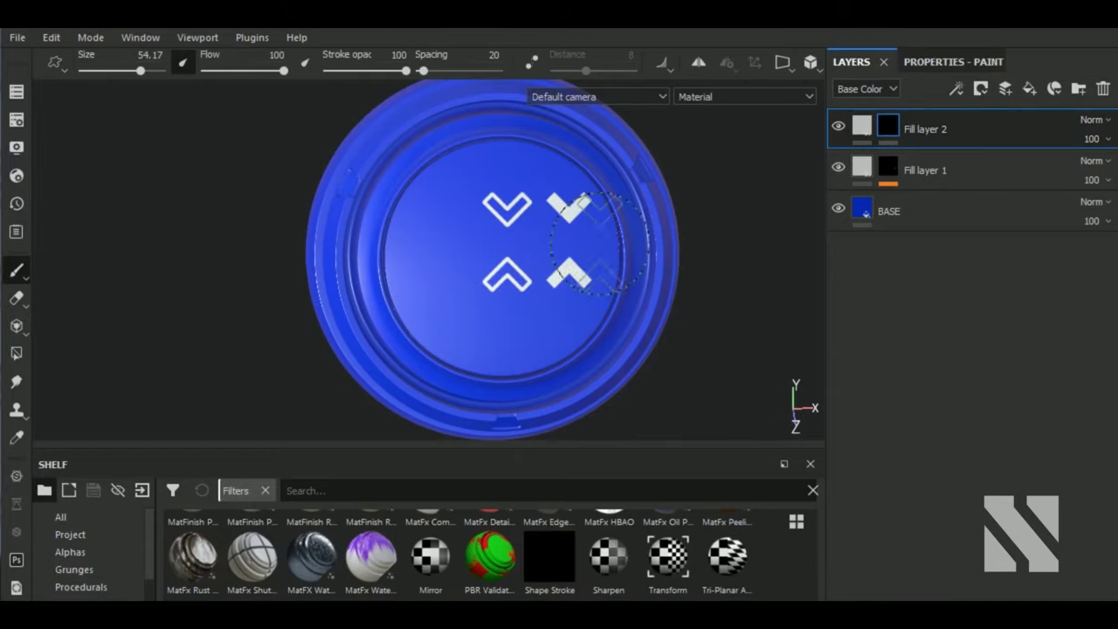
click(568, 245)
middle_drag(669, 350, 511, 301)
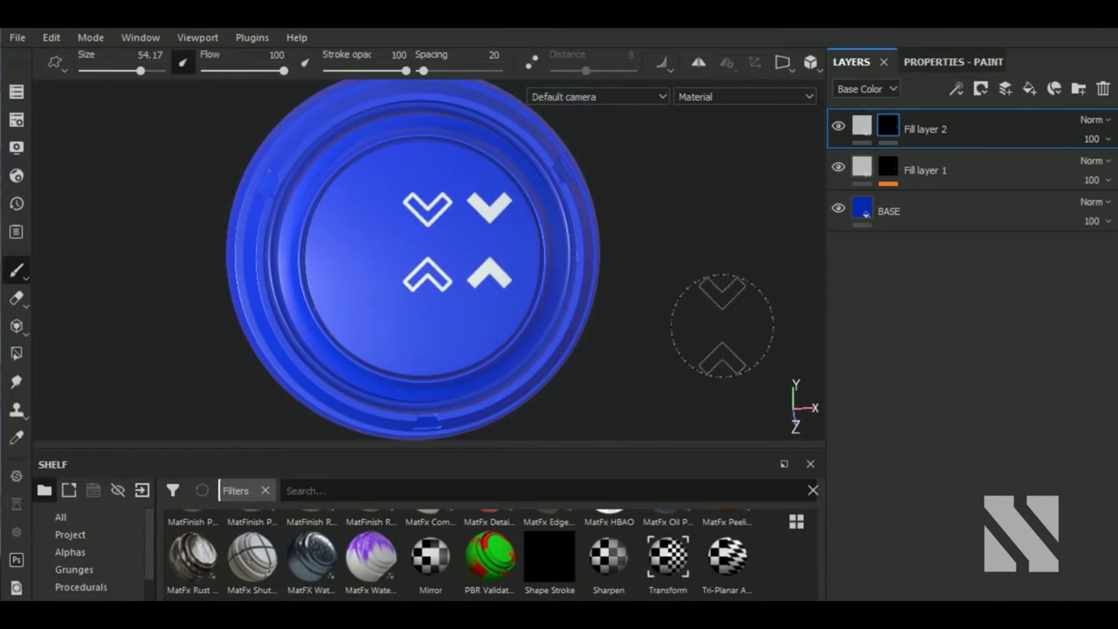
alt+drag(721, 325, 774, 341)
- Rename the stroke layer (Fill layer 1) by typing 'pha', then start renaming Fill layer 2
double_click(927, 175)
text(Stroke al)
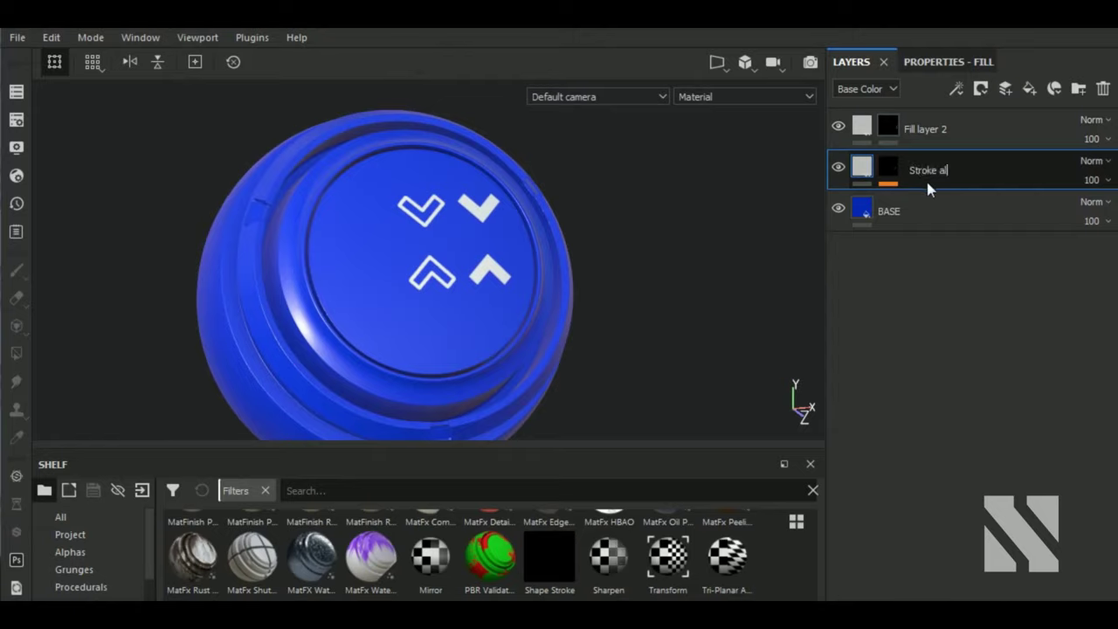
text(pha)
double_click(928, 130)
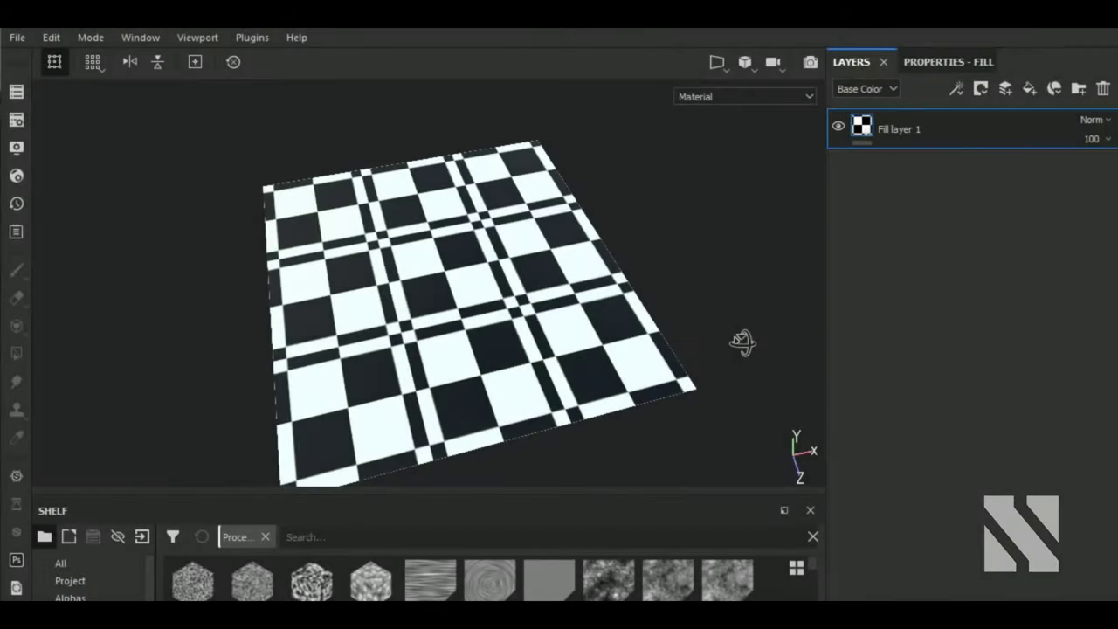
- Add a Make It Tile Patch filter with Mask Precision 1, a lower Octave, and Pattern Size 125×125
click(956, 90)
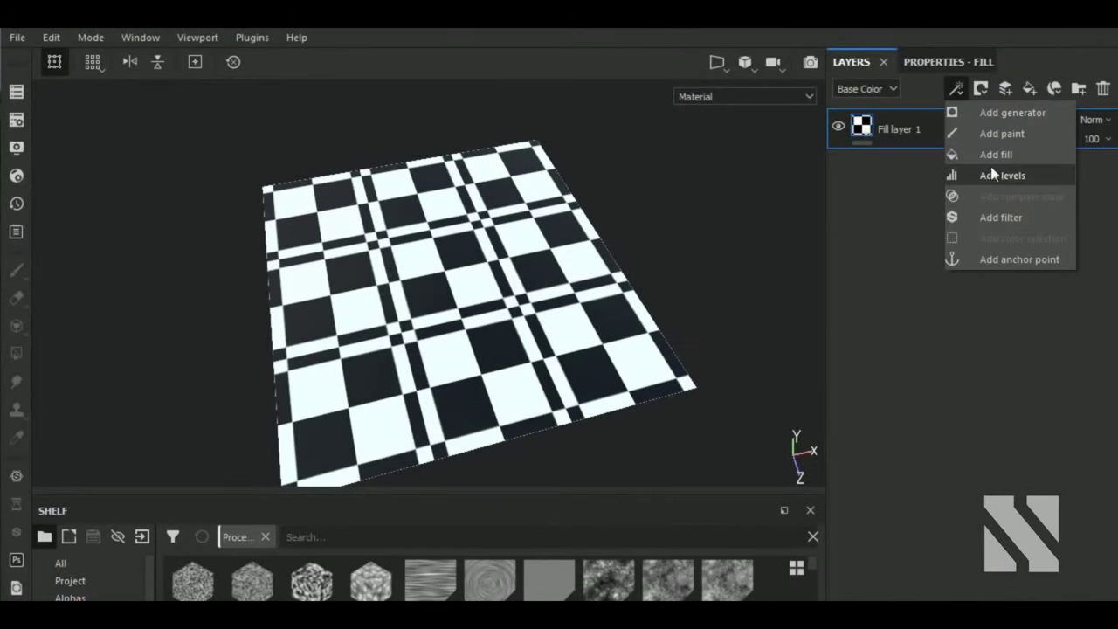
click(987, 217)
click(956, 63)
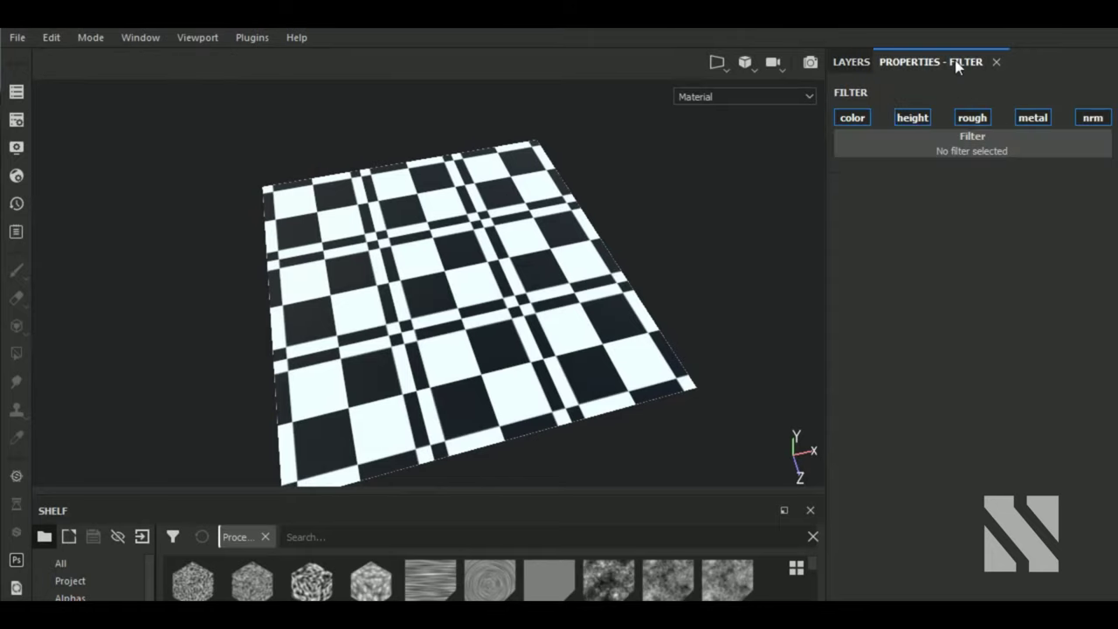
click(1031, 154)
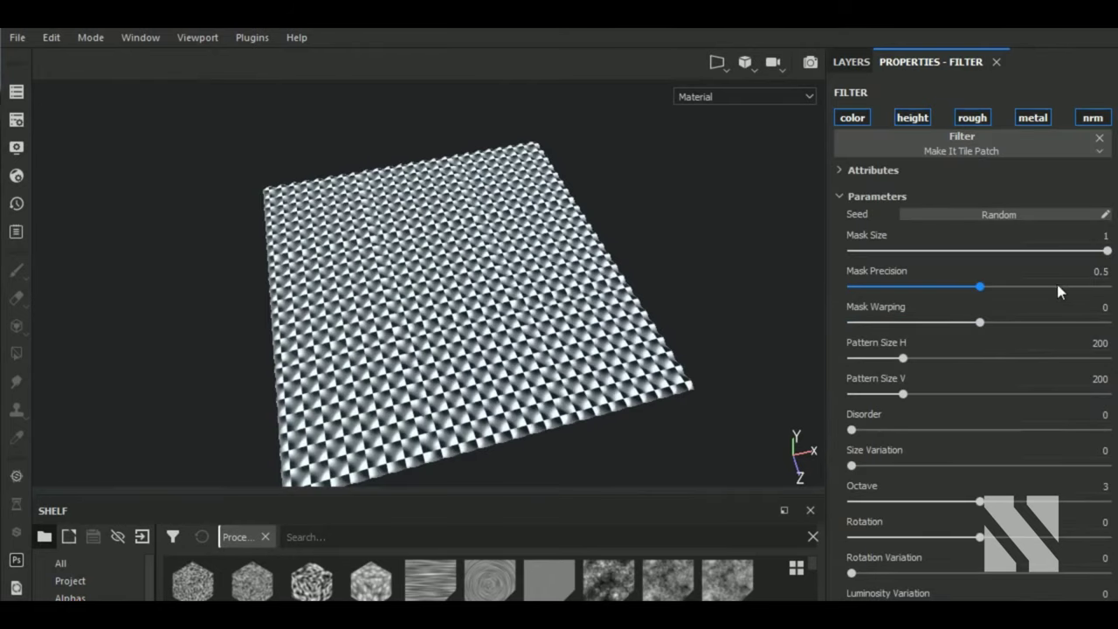
click(1096, 272)
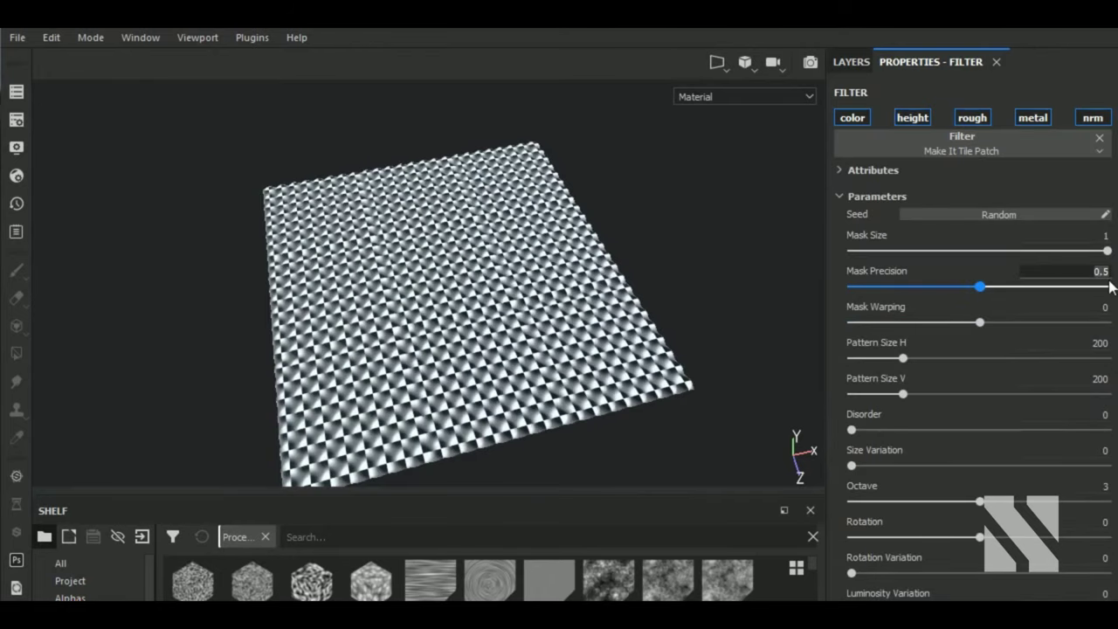
text(1)
click(1100, 343)
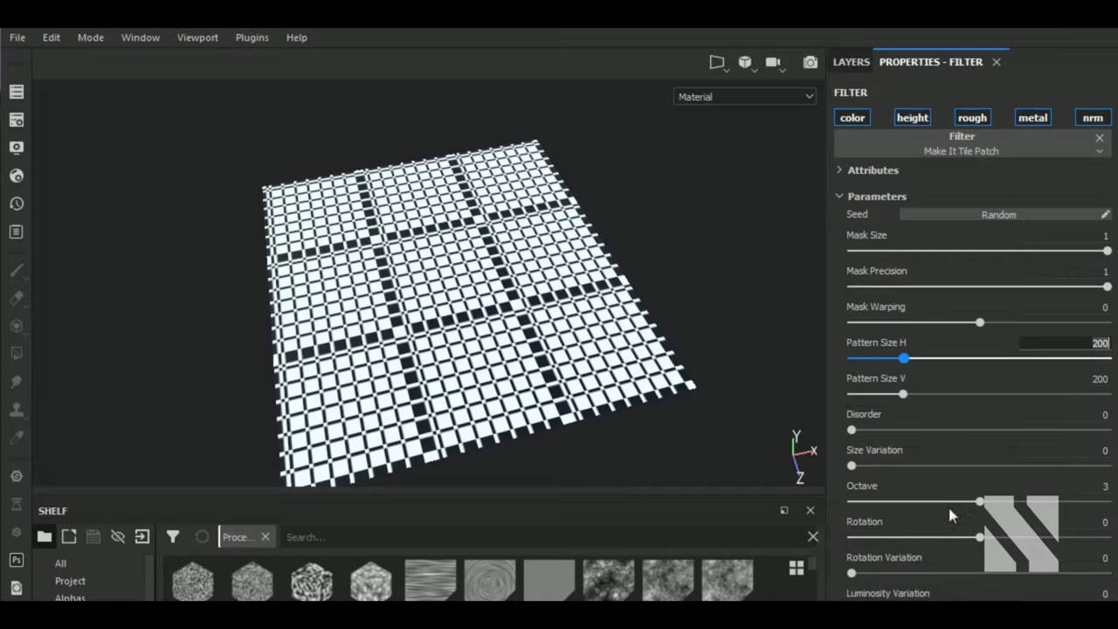
drag(980, 504, 937, 502)
text(125)
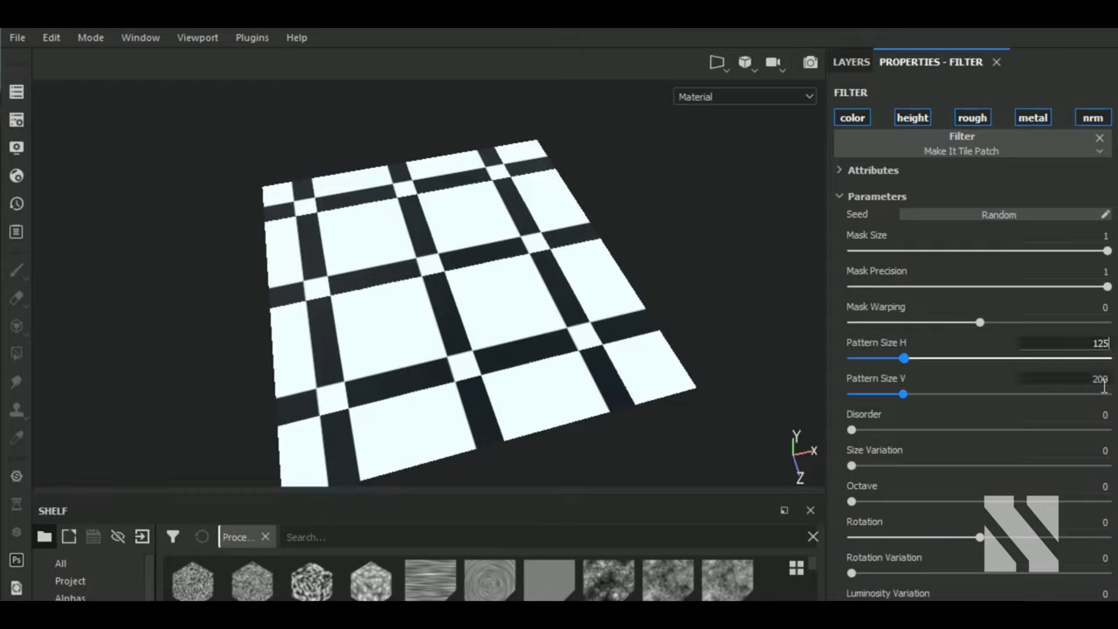
key(Tab)
text(125)
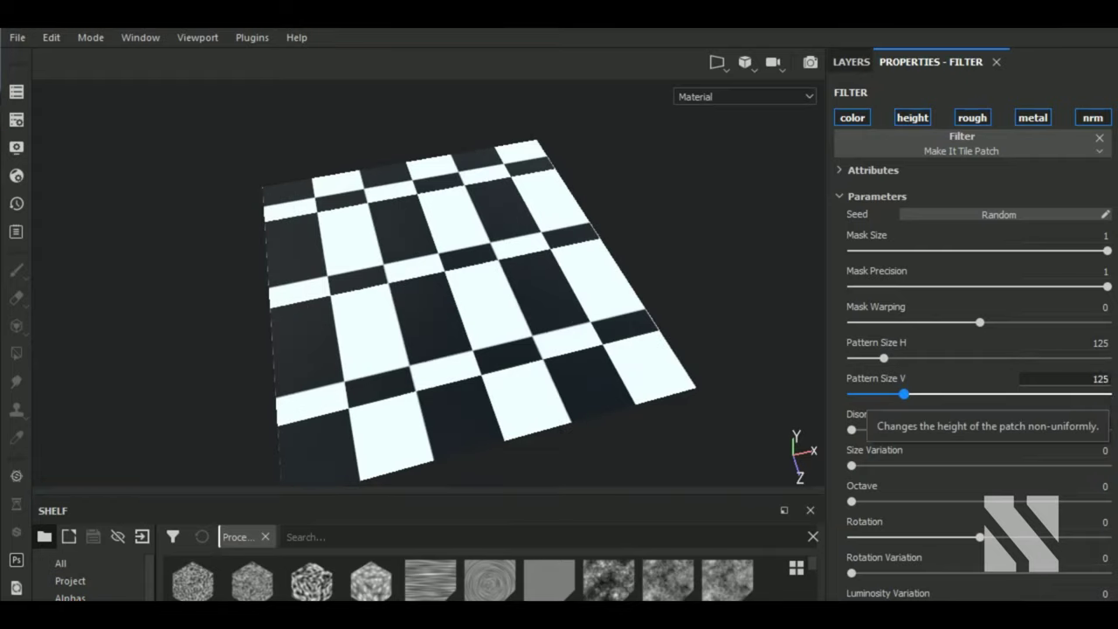
key(shift+Tab)
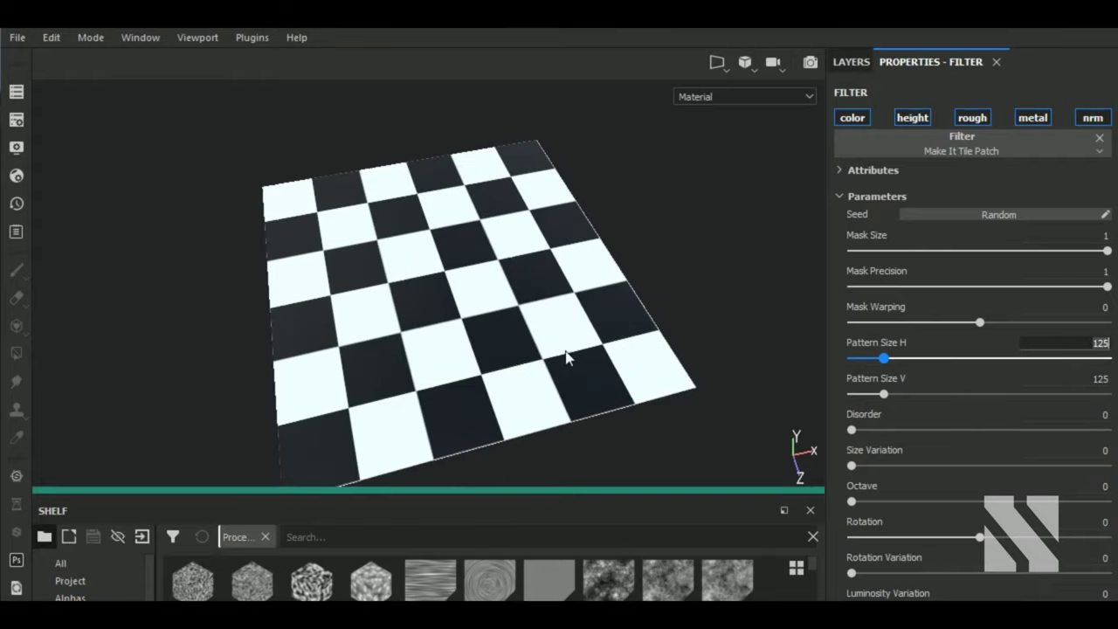
- Toggle the Make It Tile Patch filter's visibility to compare the checker plane with and without it
alt+drag(703, 373, 680, 371)
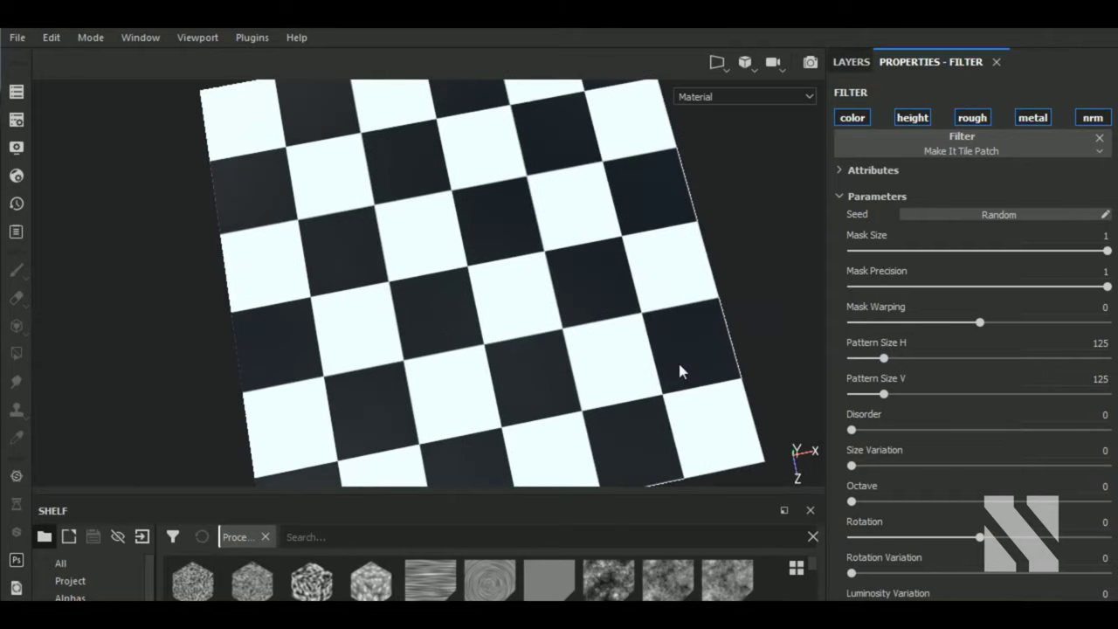
scroll(679, 371, down, 3)
click(851, 62)
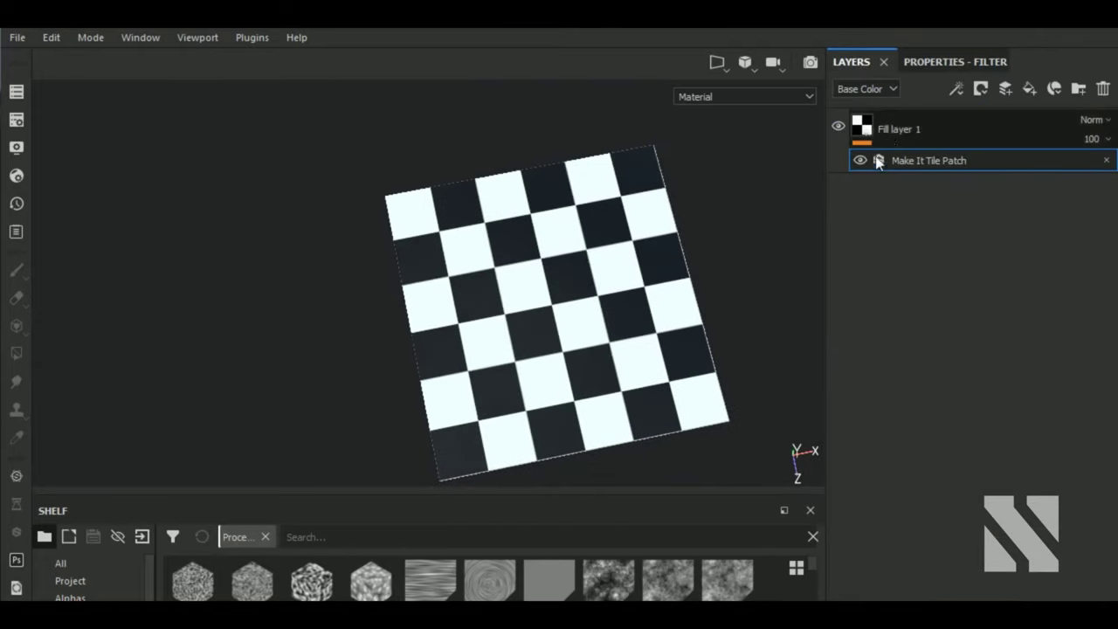
click(860, 160)
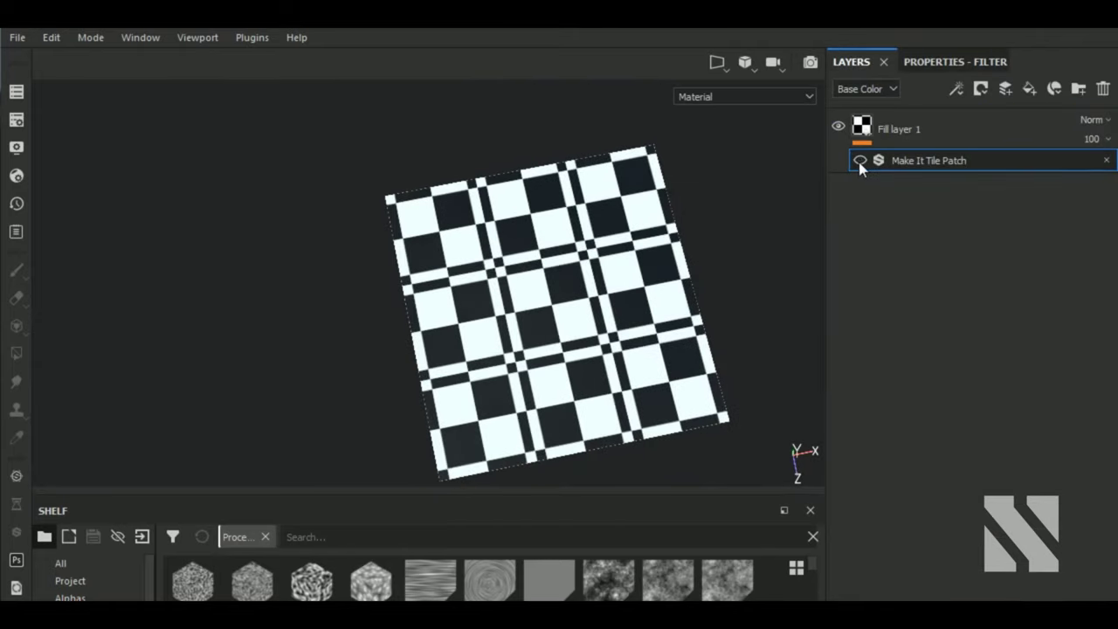
click(860, 162)
middle_drag(714, 400, 611, 395)
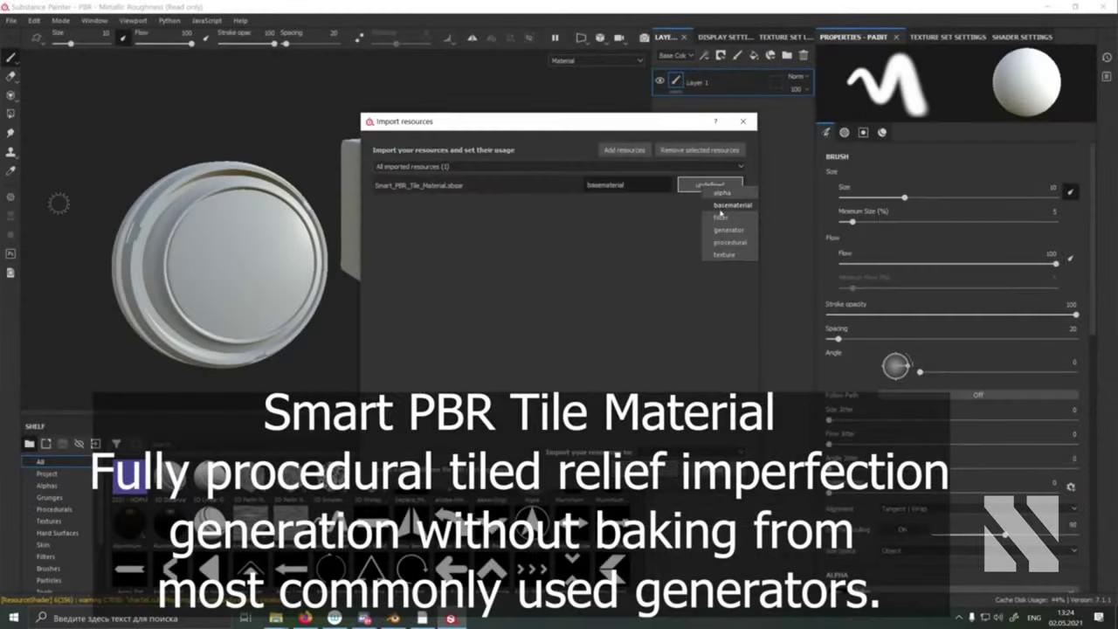
- Import the tile material as a base-material fill with Relief Type 4, Depth Modulation 0.44, bevel -0.29
click(643, 469)
click(757, 60)
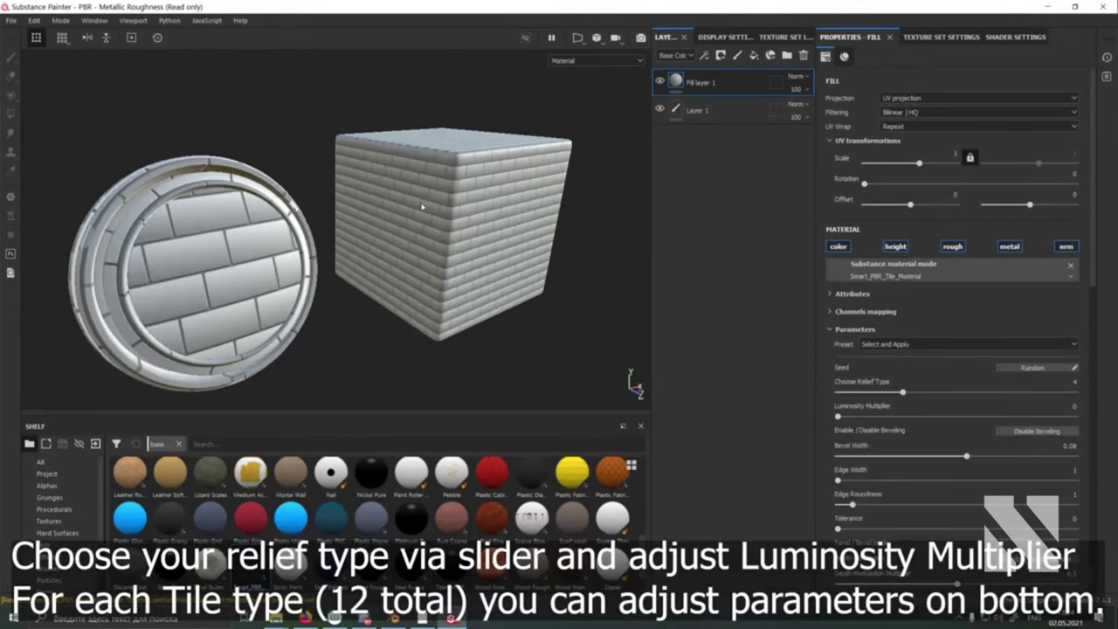
scroll(952, 262, down, 2)
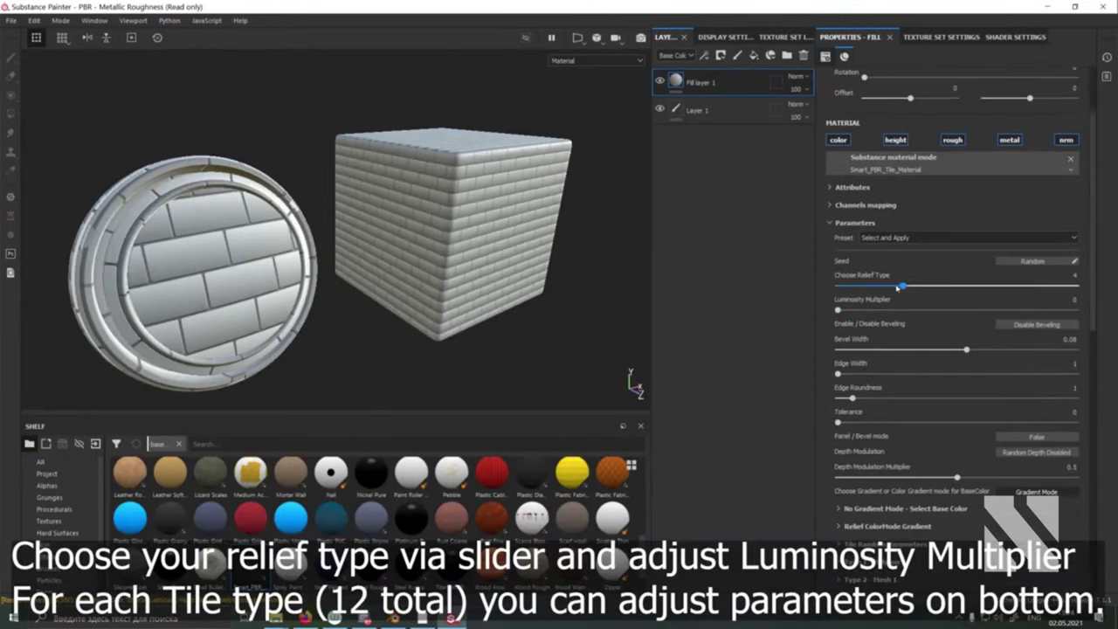
mouse_move(840, 286)
mouse_down()
mouse_move(941, 293)
mouse_move(902, 287)
mouse_up()
drag(837, 310, 956, 310)
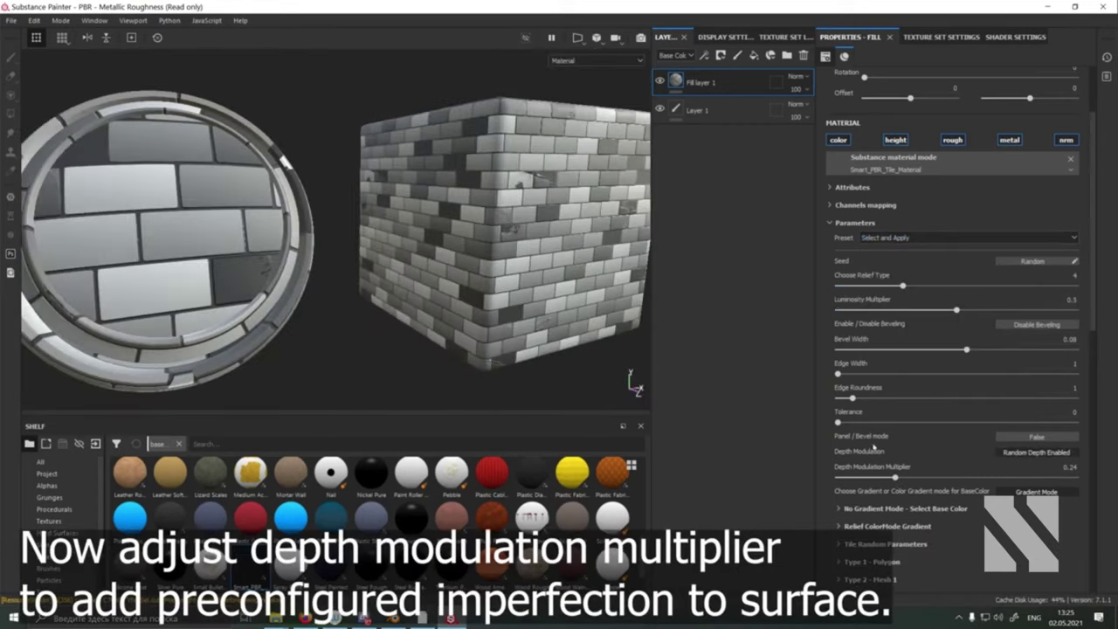
drag(946, 479, 943, 479)
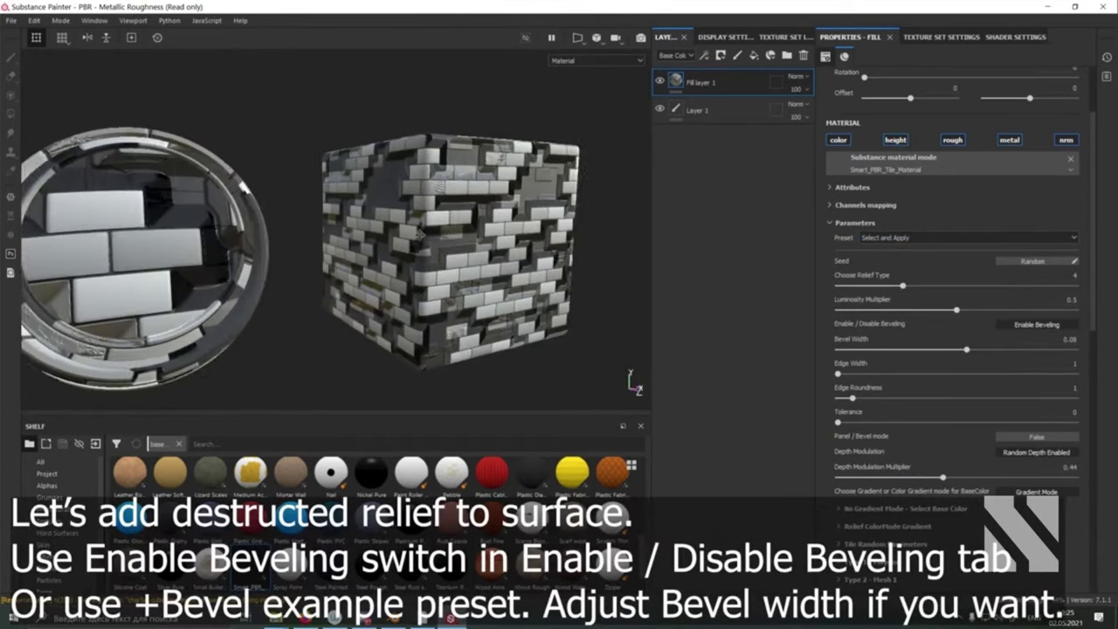
drag(940, 354, 943, 356)
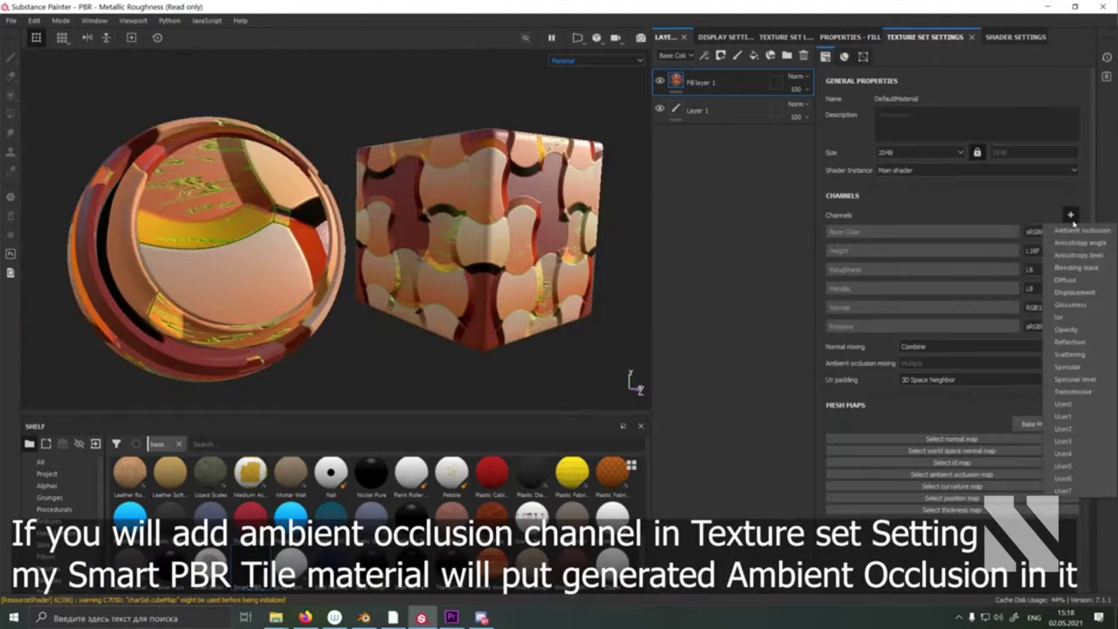
- Add an Ambient occlusion channel in Texture Set Settings
click(1081, 230)
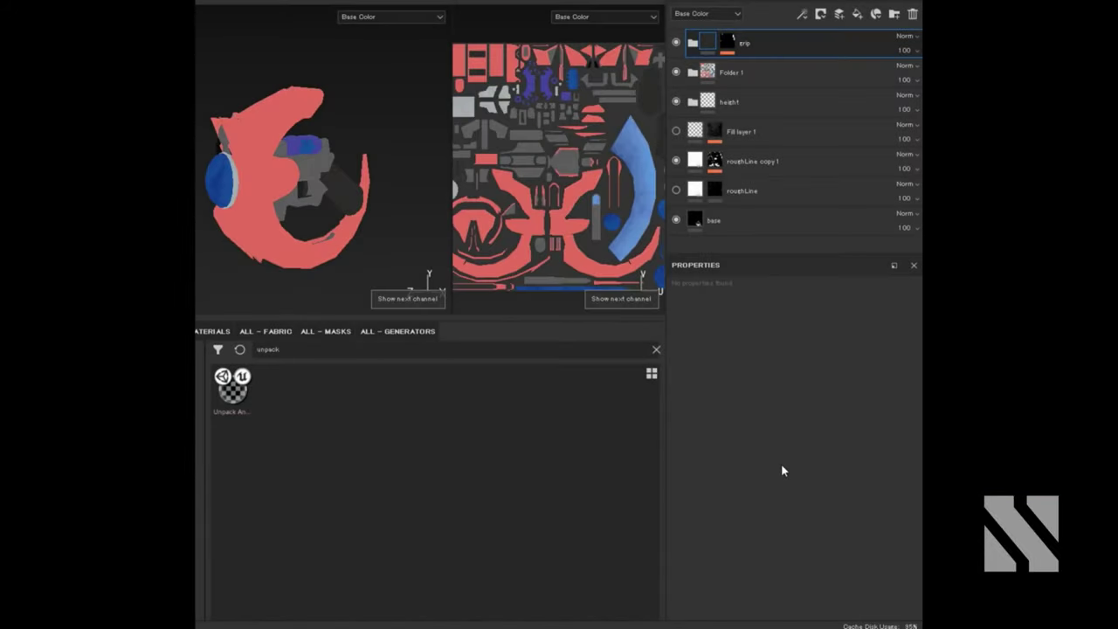
- Cycle through the Height, Metallic and Normal channels, then return to the full material view
key(c)
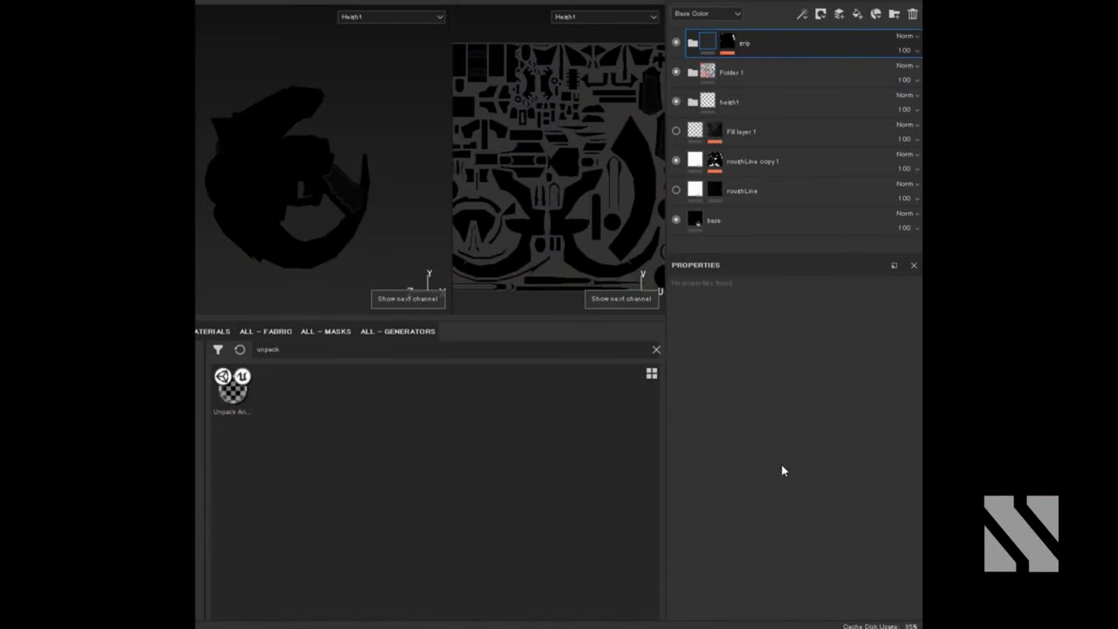
key(c)
key(c)
key(c)
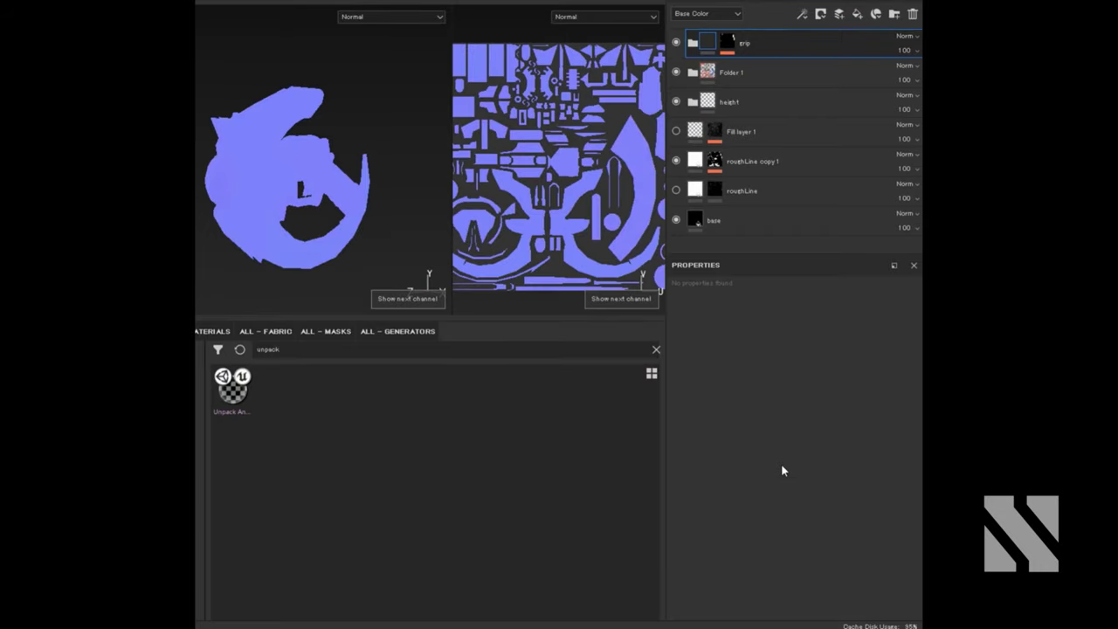
key(c)
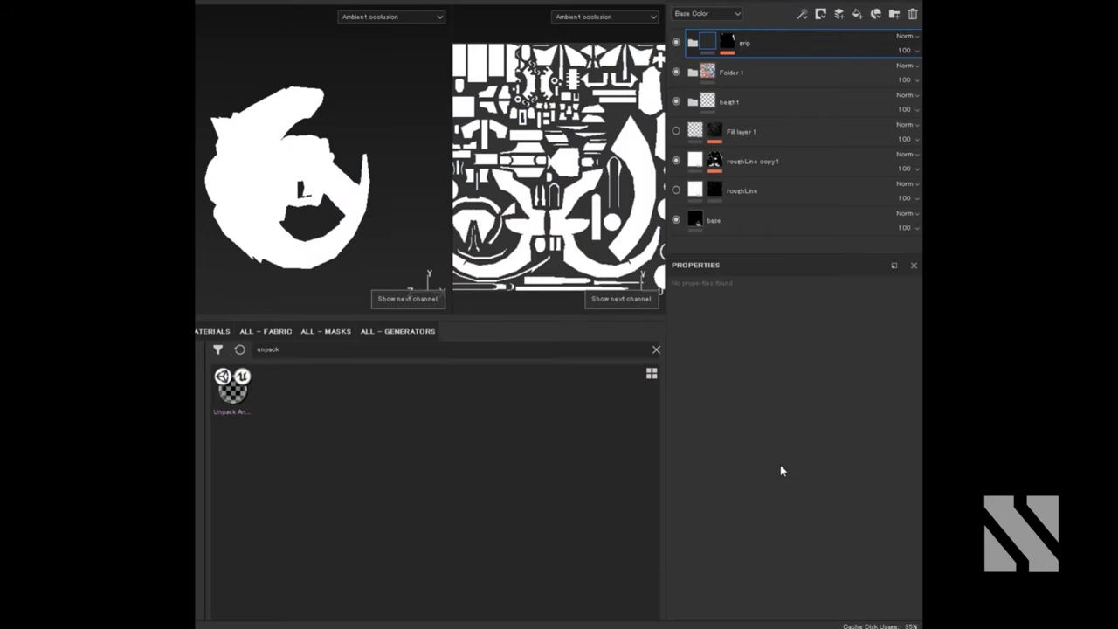
key(c)
key(c)
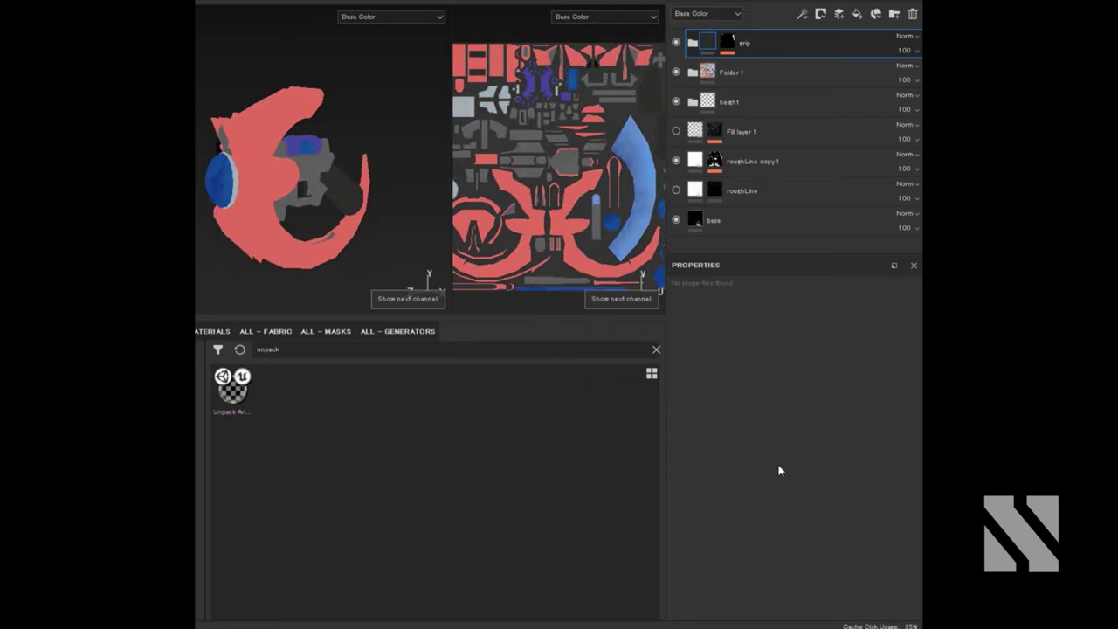
key(m)
- Export the gun's textures, then delete every layer in the stack
key(ctrl+shift+e)
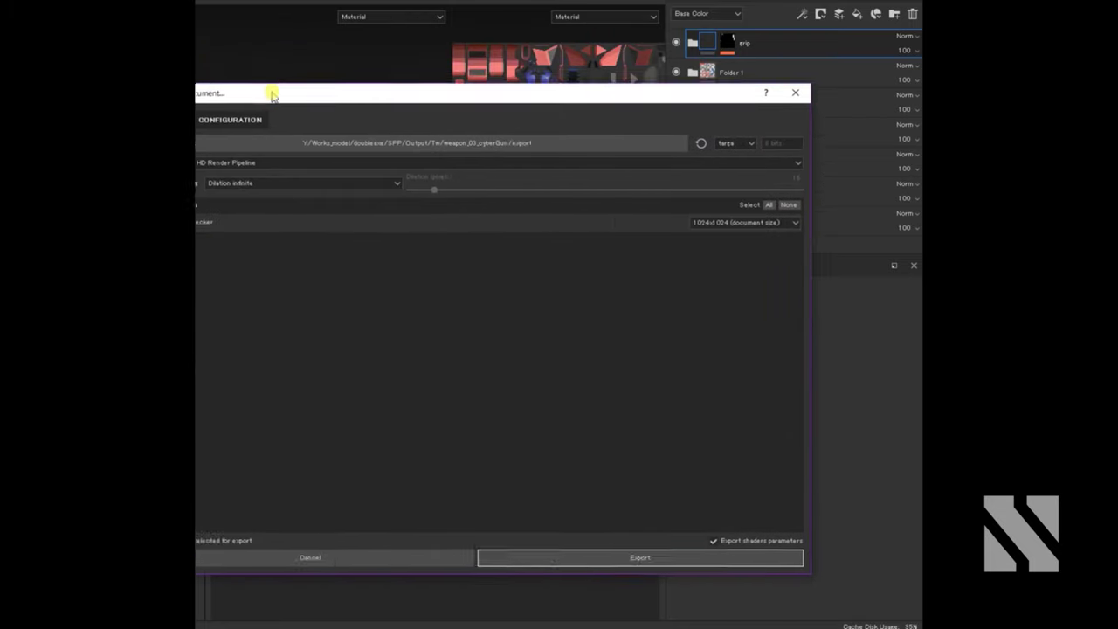
click(753, 572)
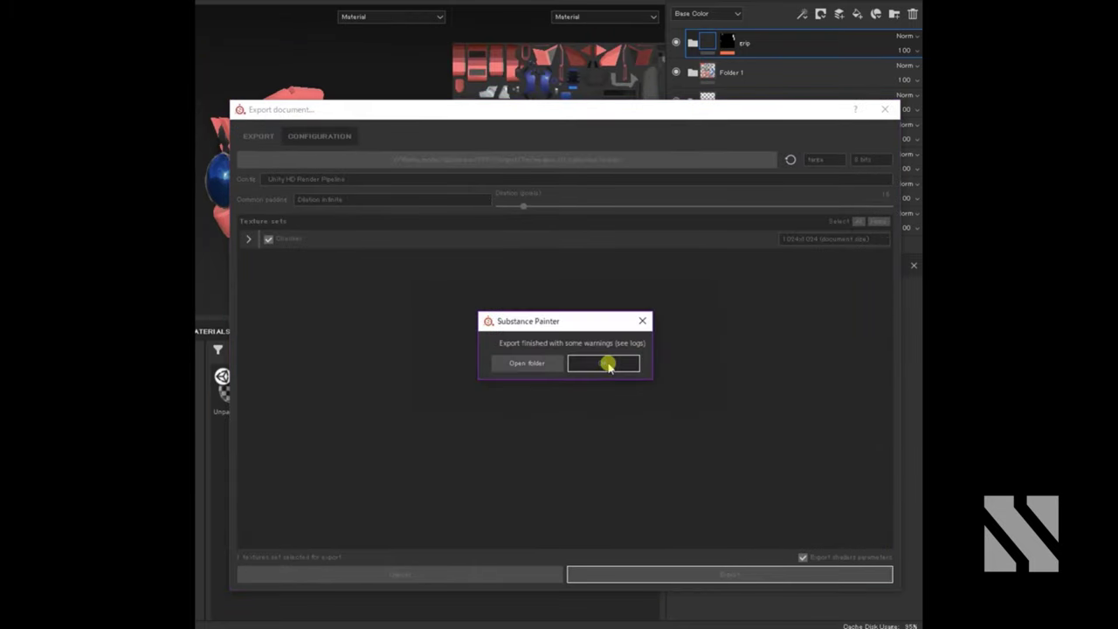
click(606, 361)
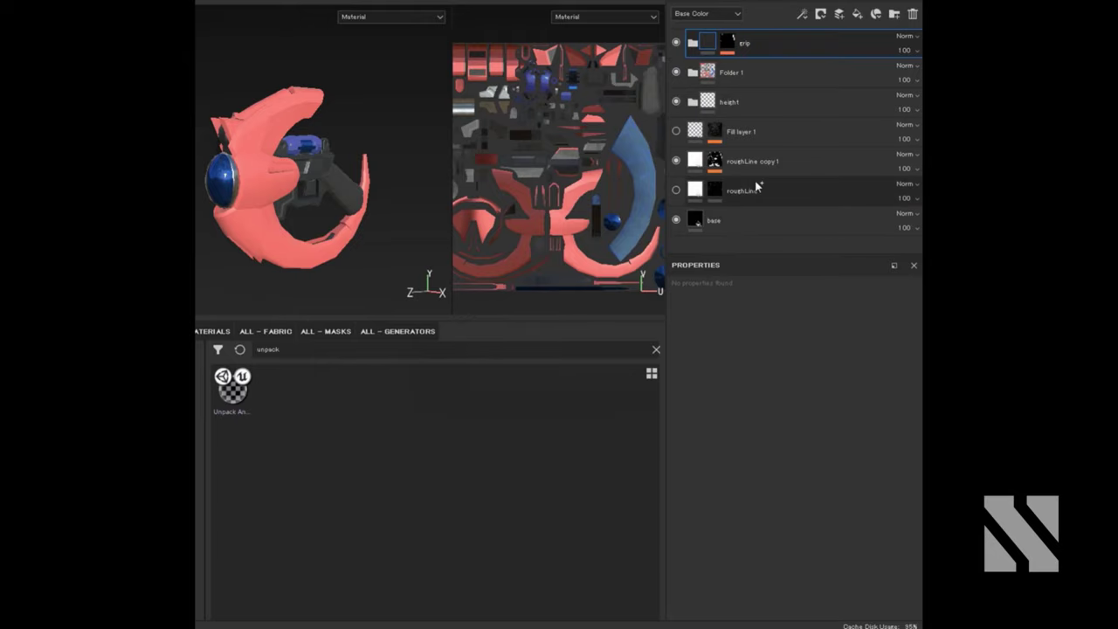
shift+click(751, 220)
key(Delete)
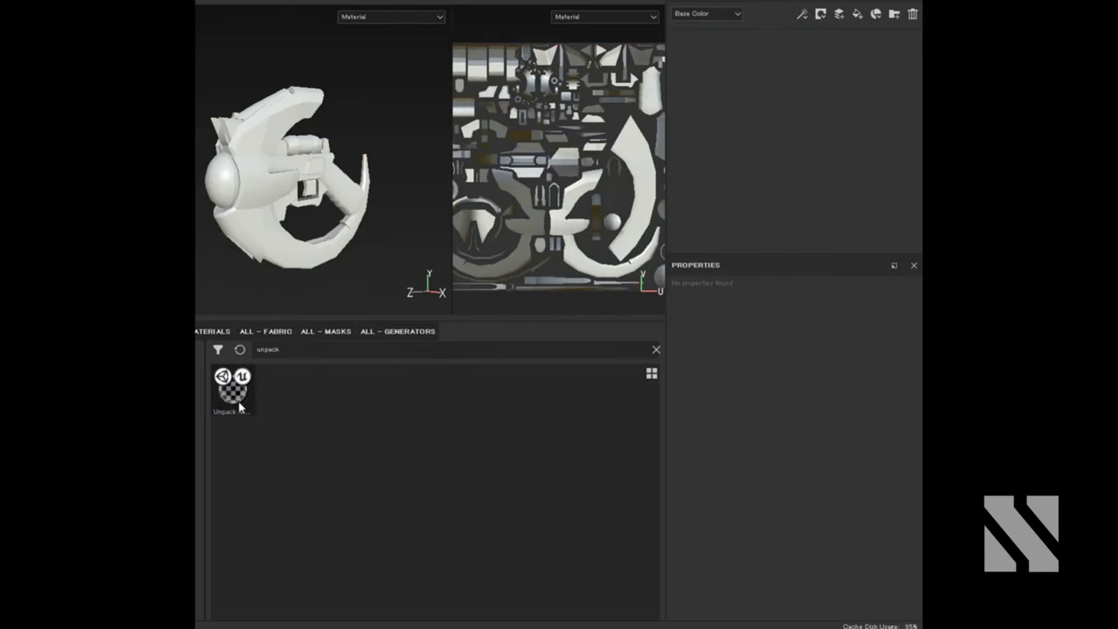
- Add an Unpack And Remap fill fed by the BaseColor and MaskMap textures, unpacked as Unity HDRP
drag(757, 179, 755, 181)
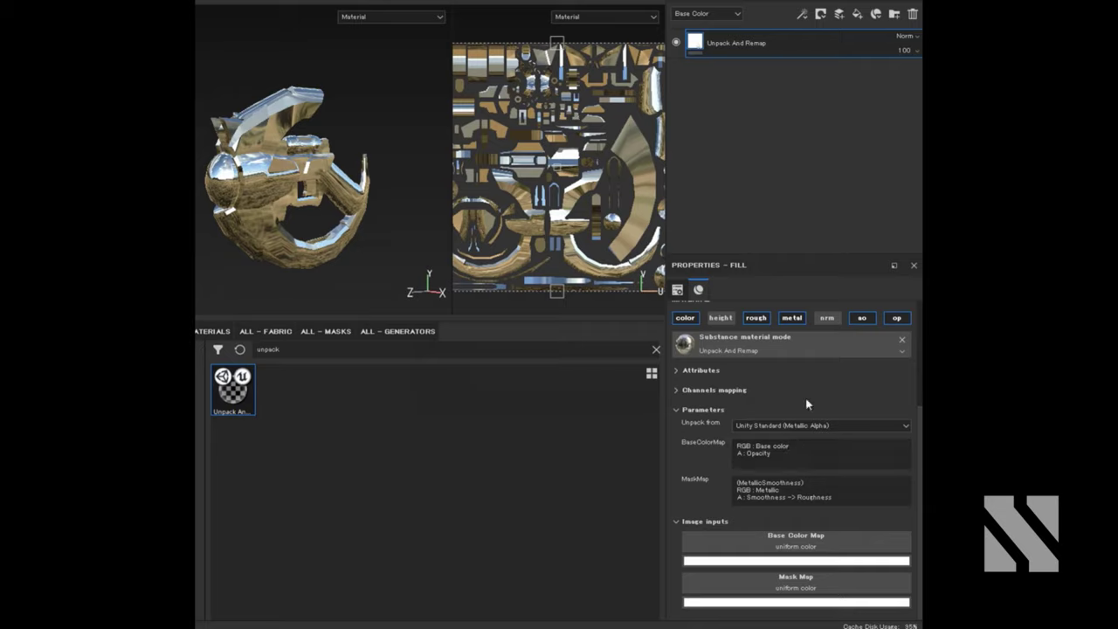
drag(521, 456, 515, 450)
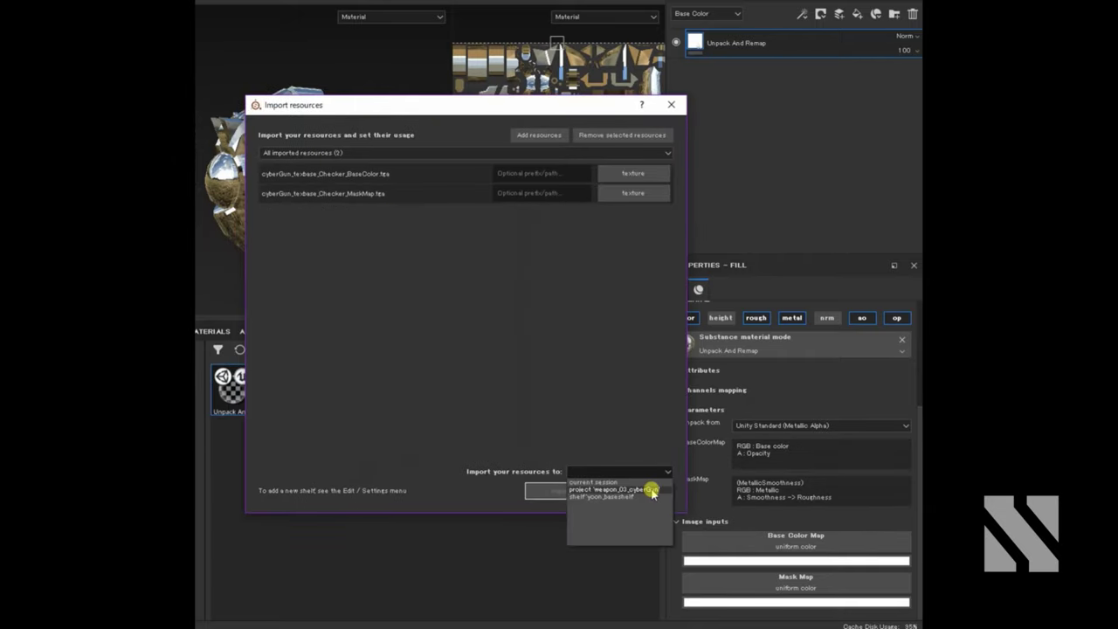
click(565, 495)
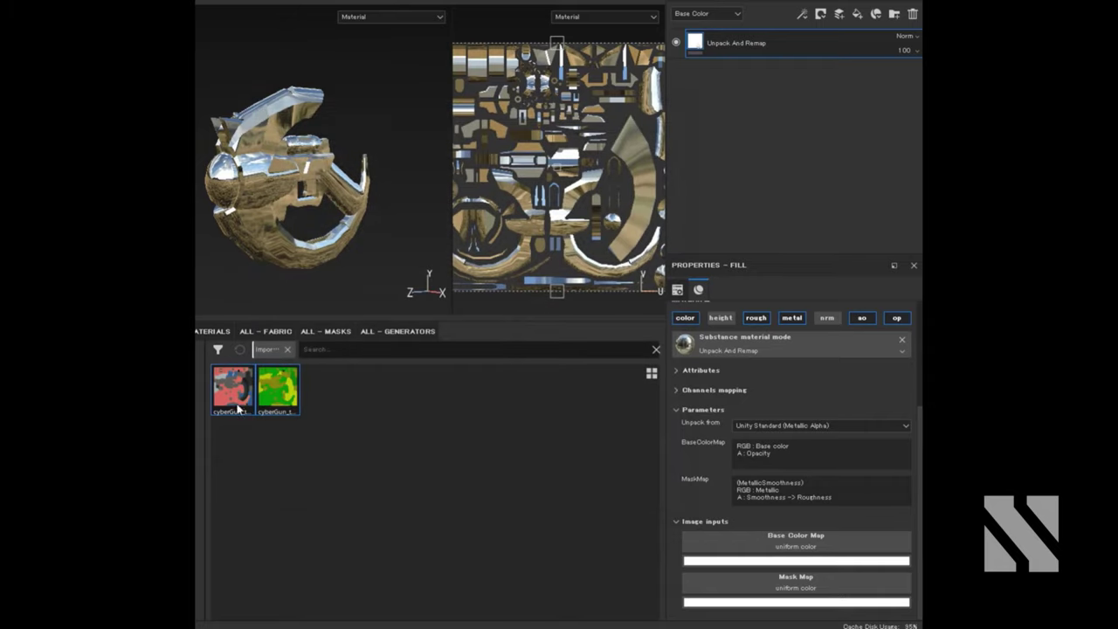
drag(232, 387, 780, 554)
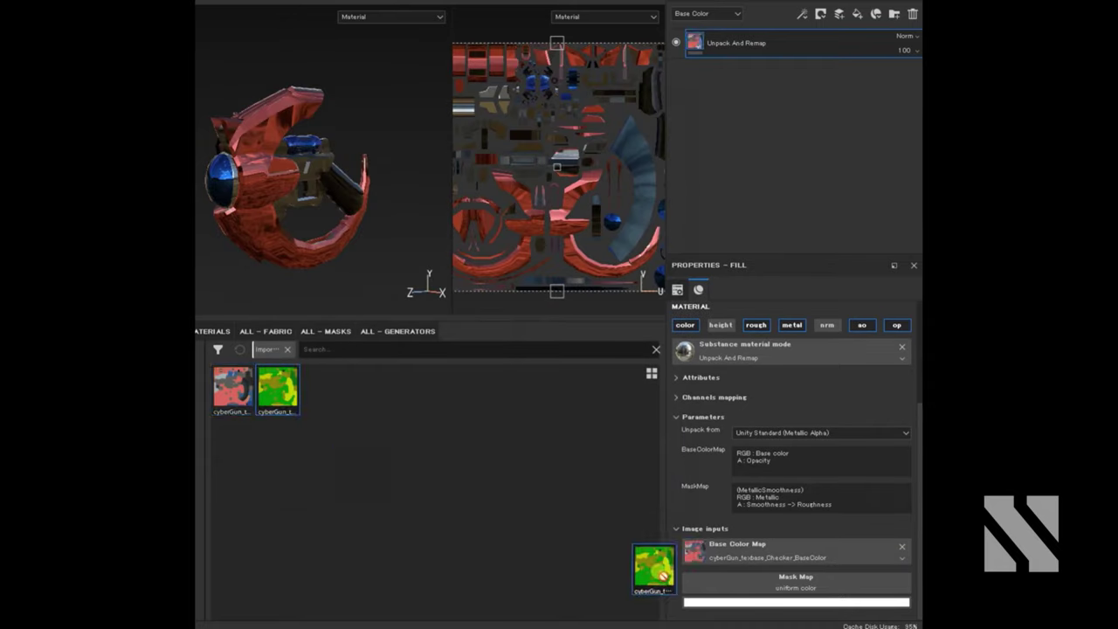
drag(662, 575, 698, 590)
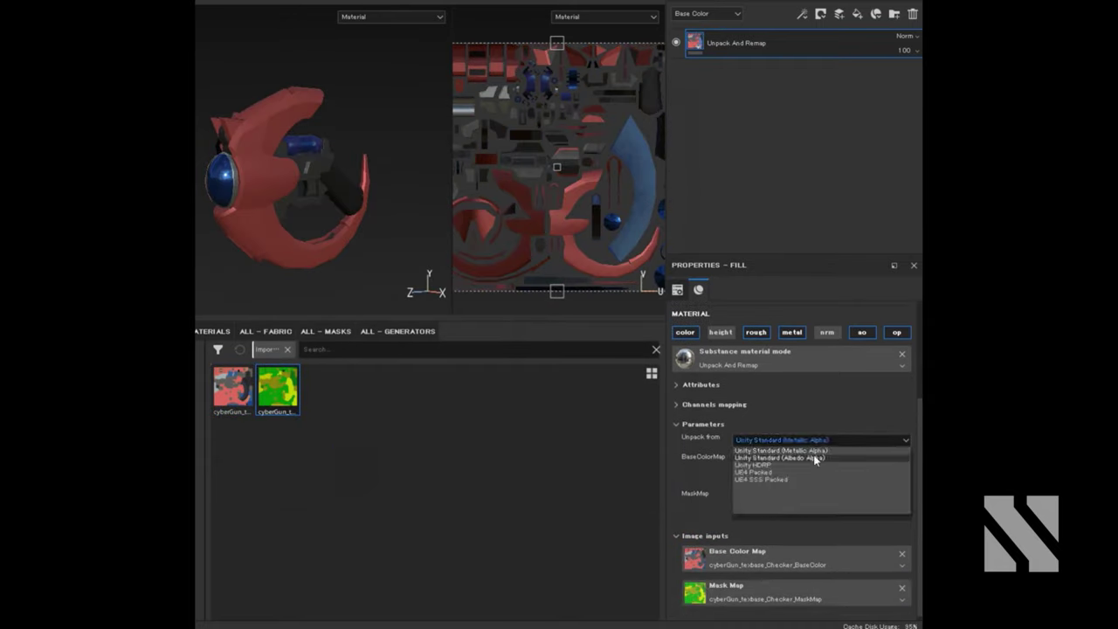
click(810, 465)
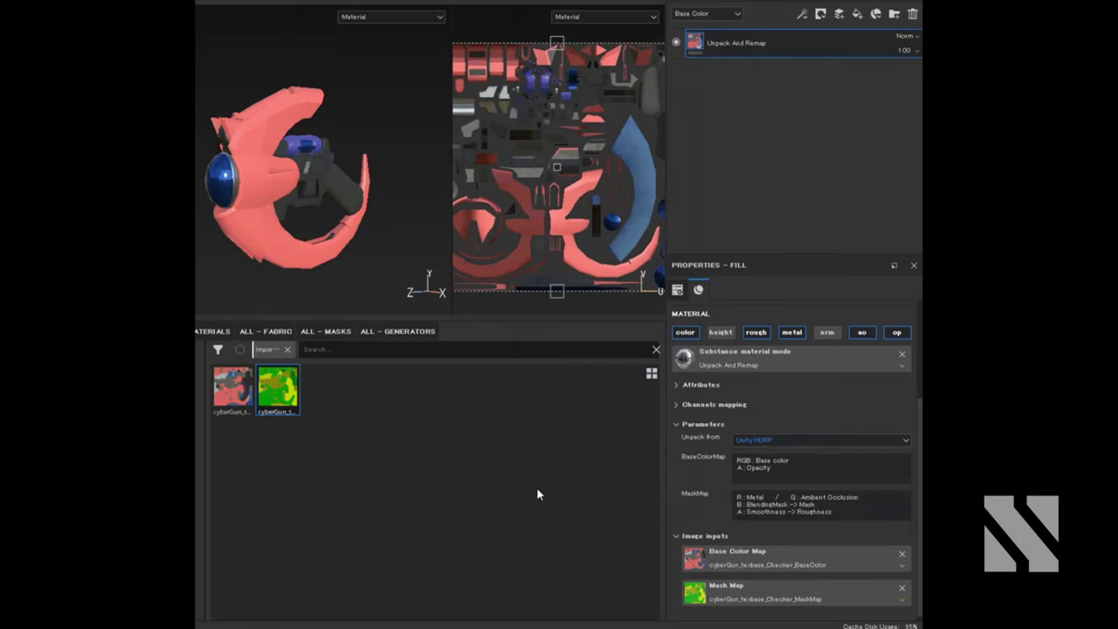
- Cycle through the Base Color, Height, Metallic and next channels to check the unpacked result
key(c)
key(c)
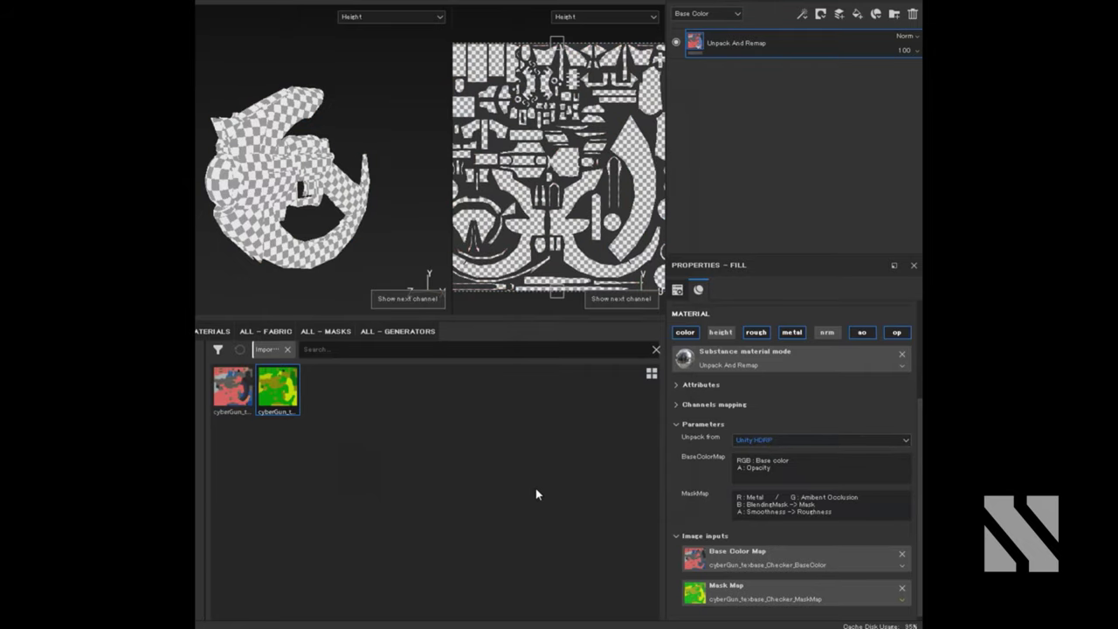
key(c)
key(c)
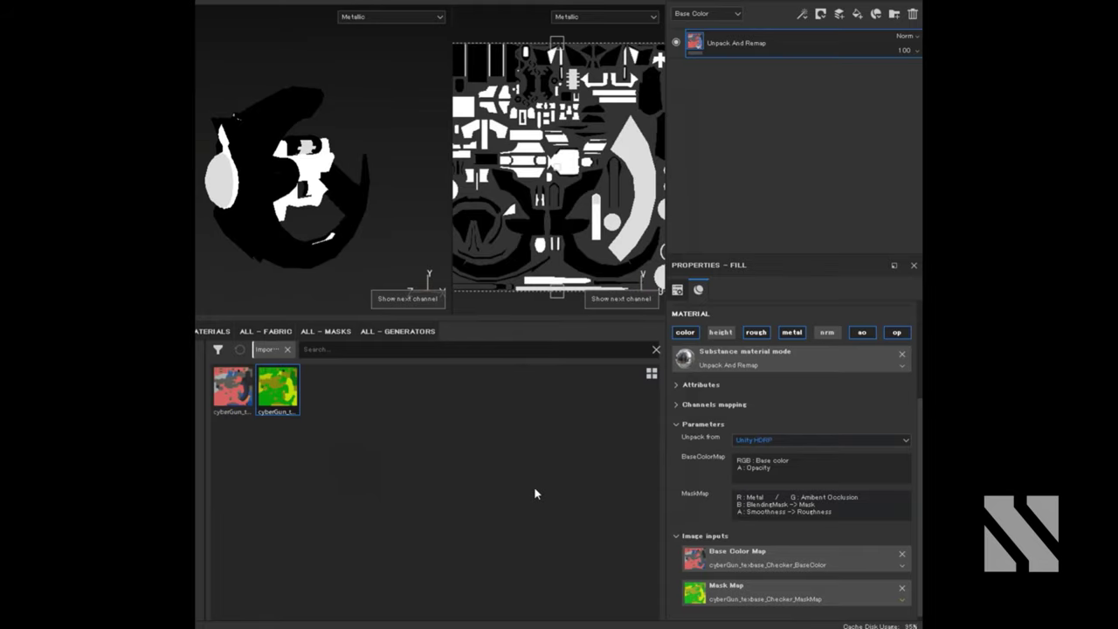
key(c)
key(c)
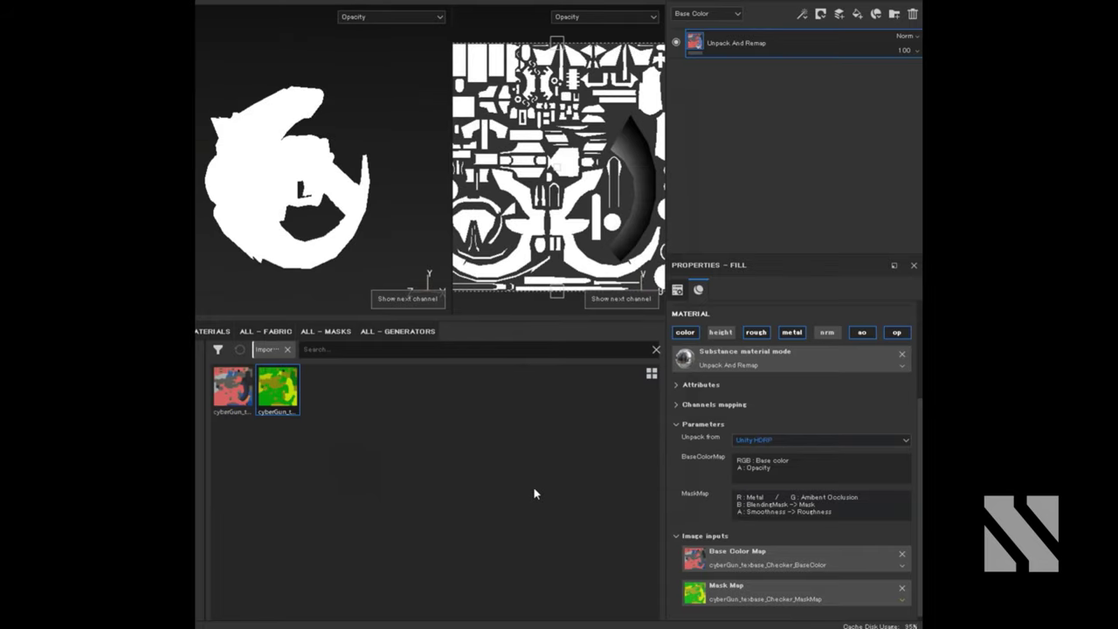
key(c)
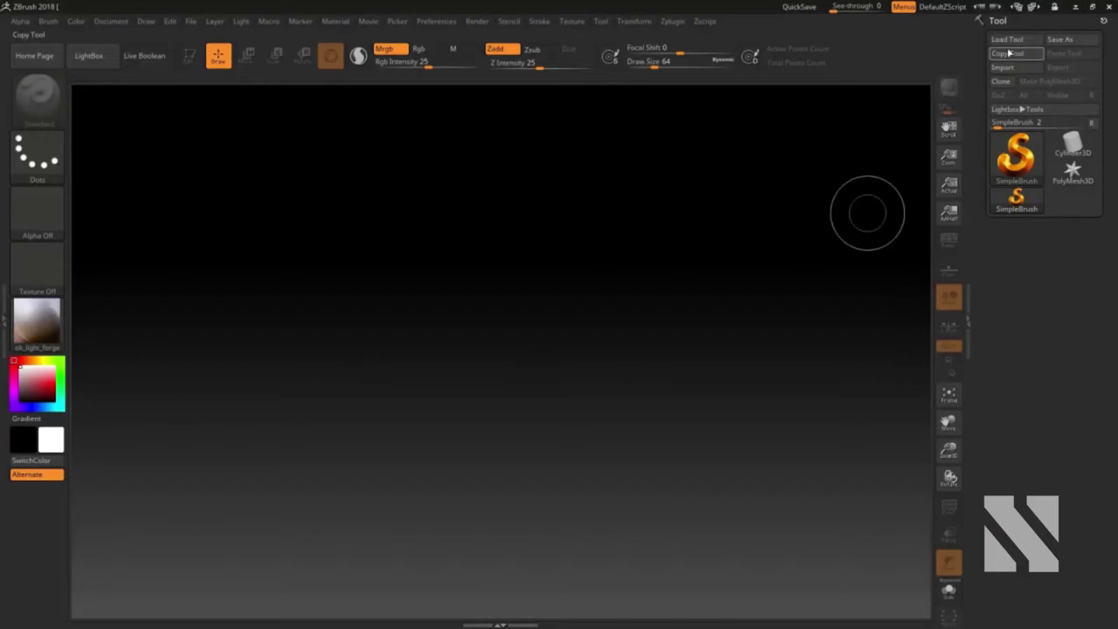
- Load the rune stones model from the rune files folder and orbit it
click(1007, 40)
click(393, 32)
click(376, 48)
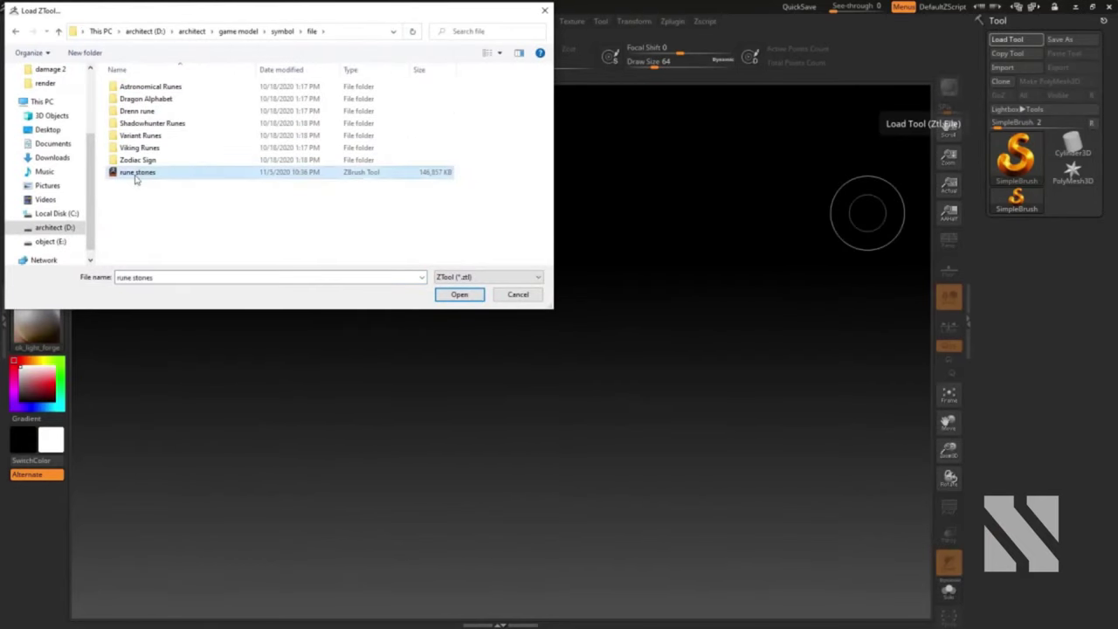
double_click(160, 174)
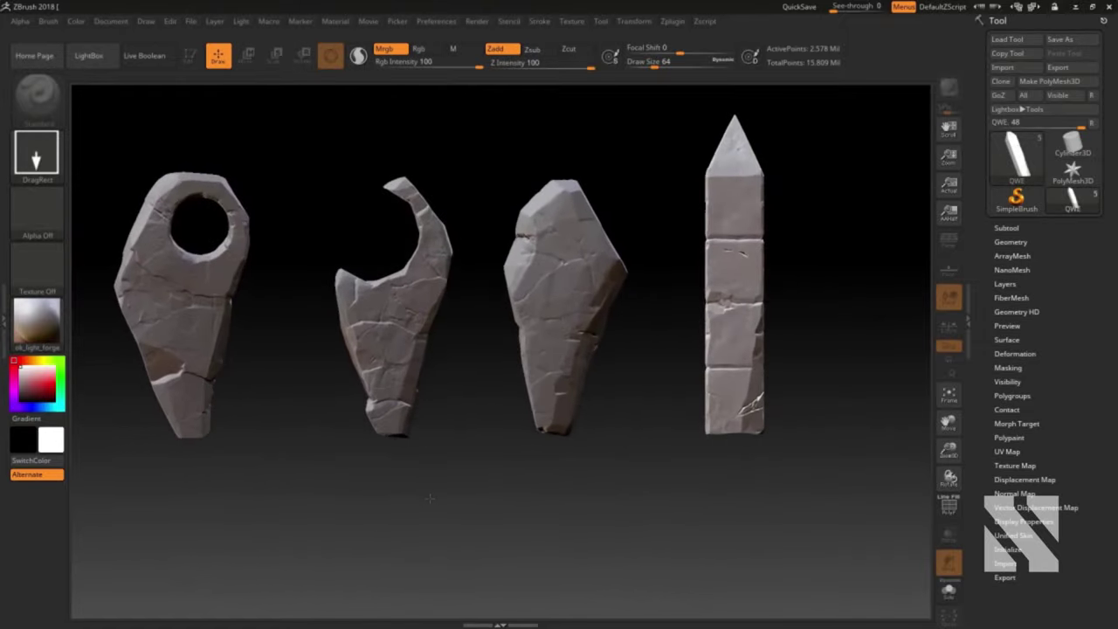
drag(373, 288, 575, 345)
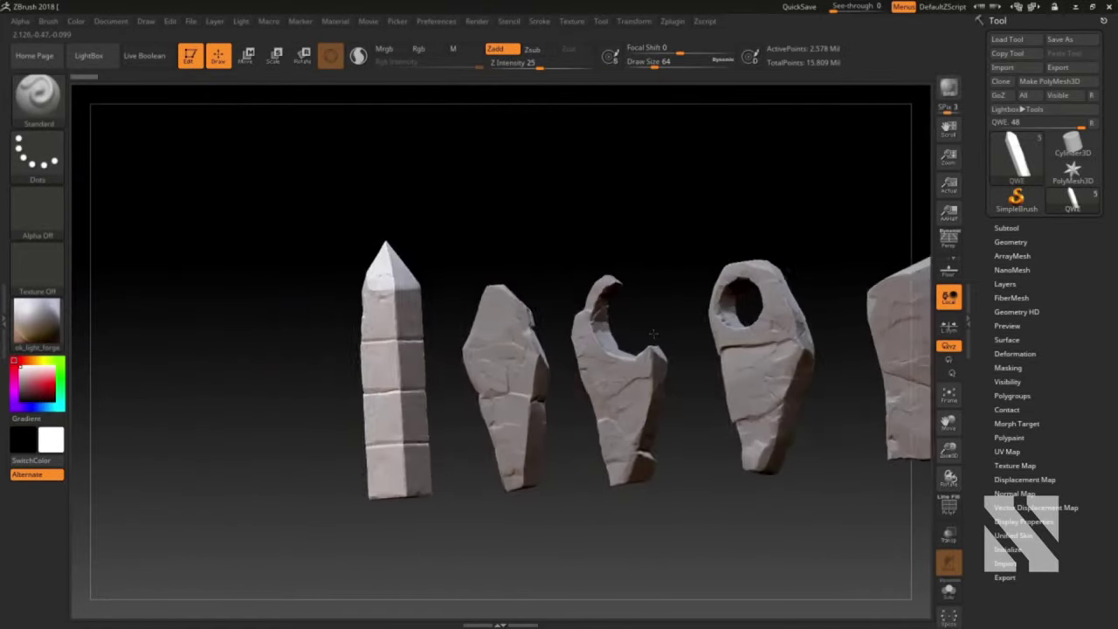
- Make the holed stone subtool (PM3D_Cube3D_1) active and turn it to inspect
click(1006, 227)
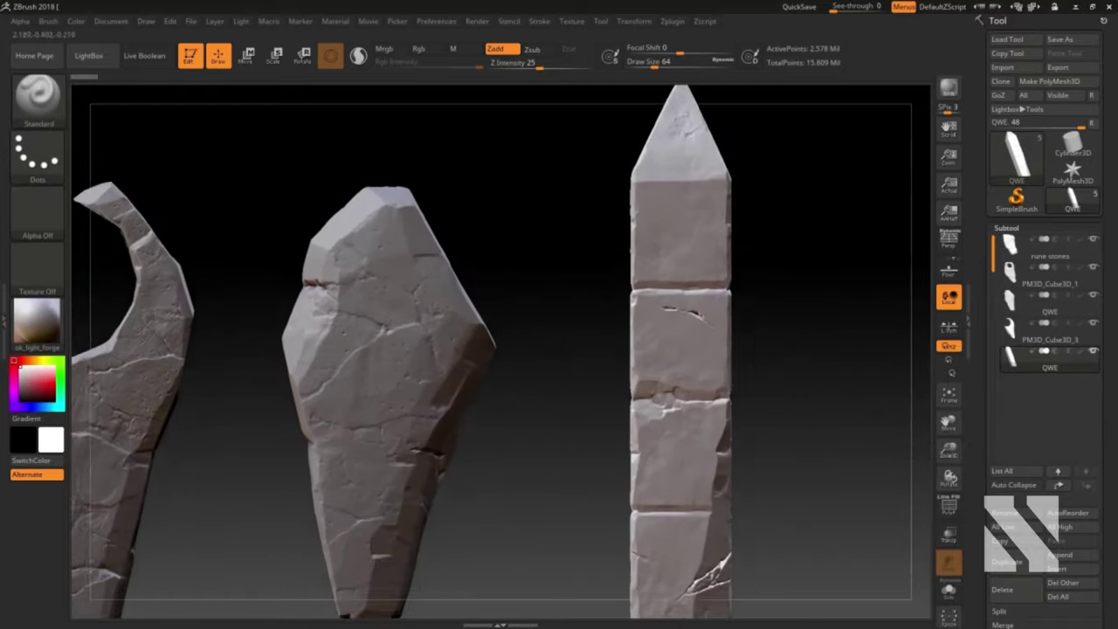
alt+drag(535, 280, 908, 349)
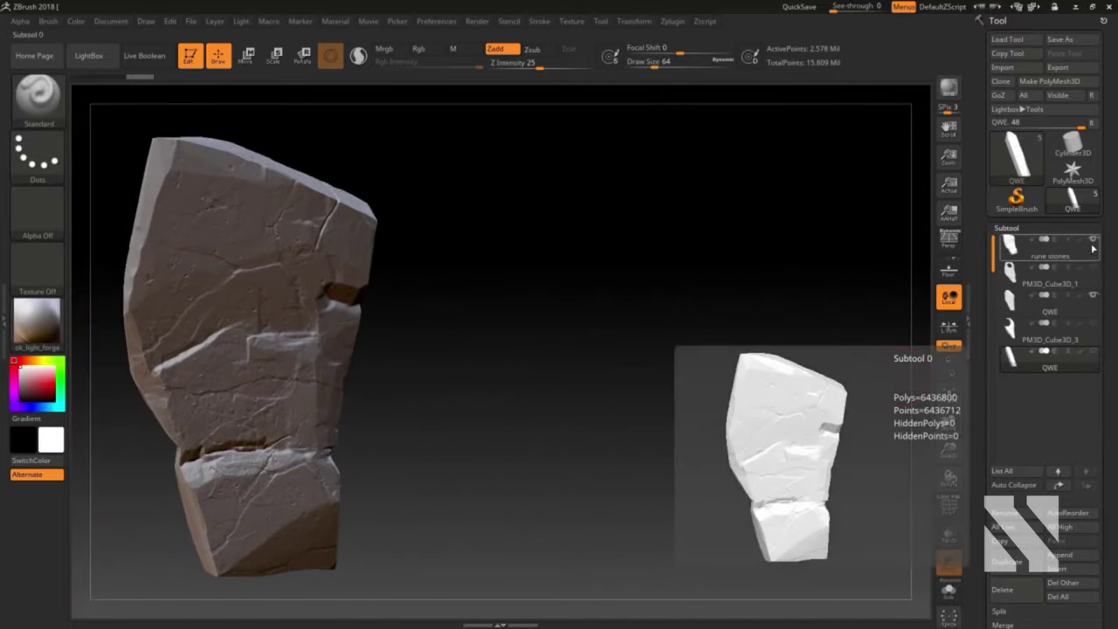
click(1009, 273)
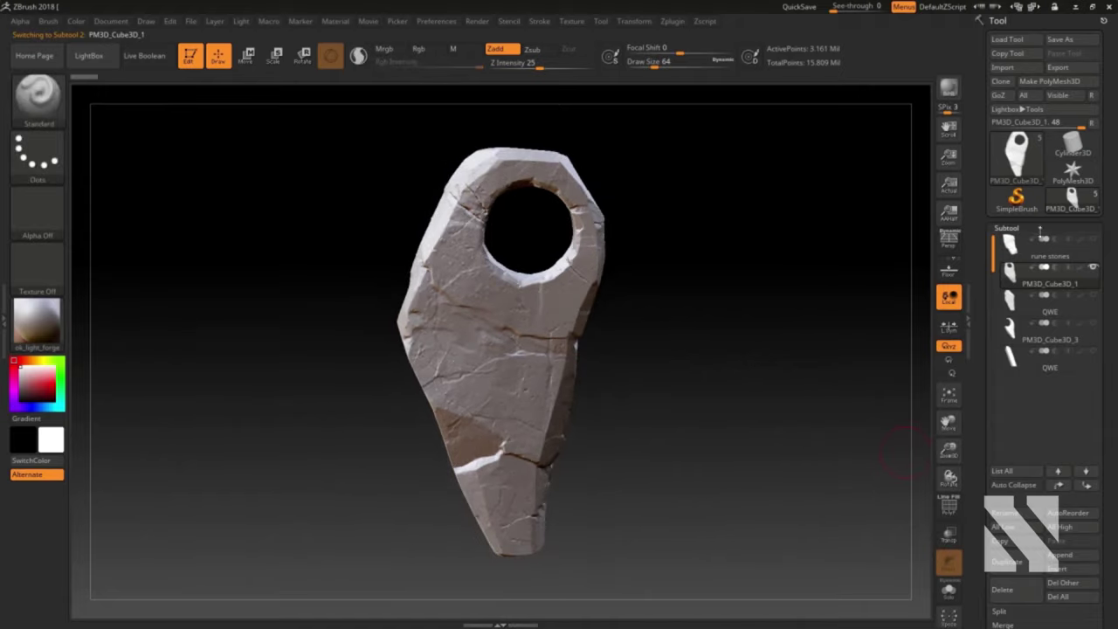
mouse_move(681, 332)
mouse_down()
mouse_move(613, 233)
mouse_move(598, 249)
mouse_up()
click(38, 209)
- Import all rune images from the damage folder as alphas and set the stroke to DragRect
click(91, 497)
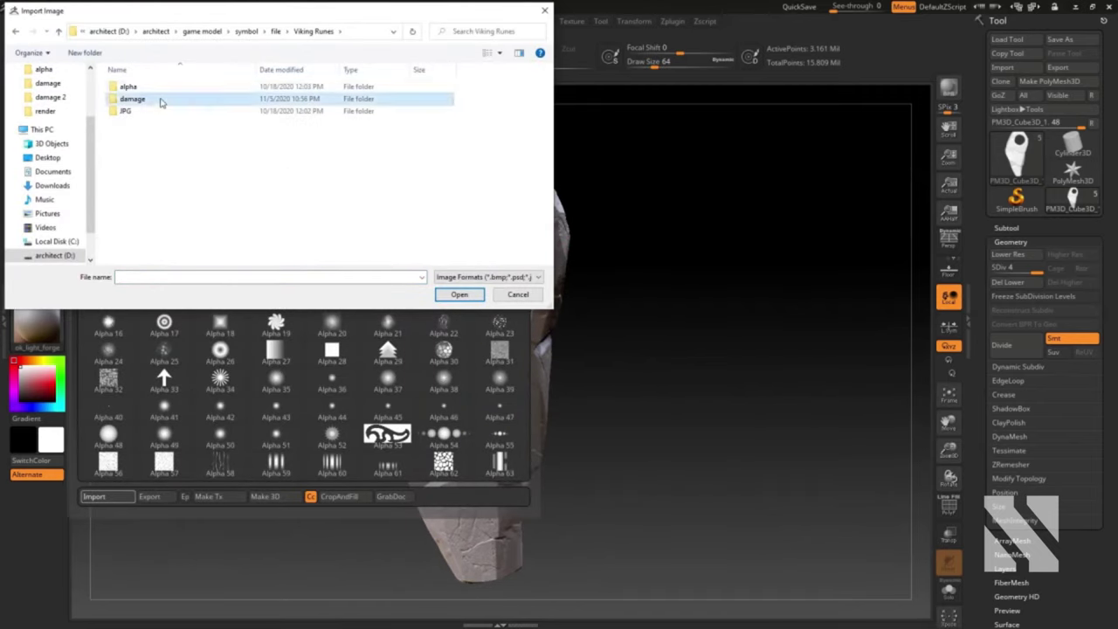
double_click(159, 102)
key(ctrl+a)
key(Return)
click(37, 209)
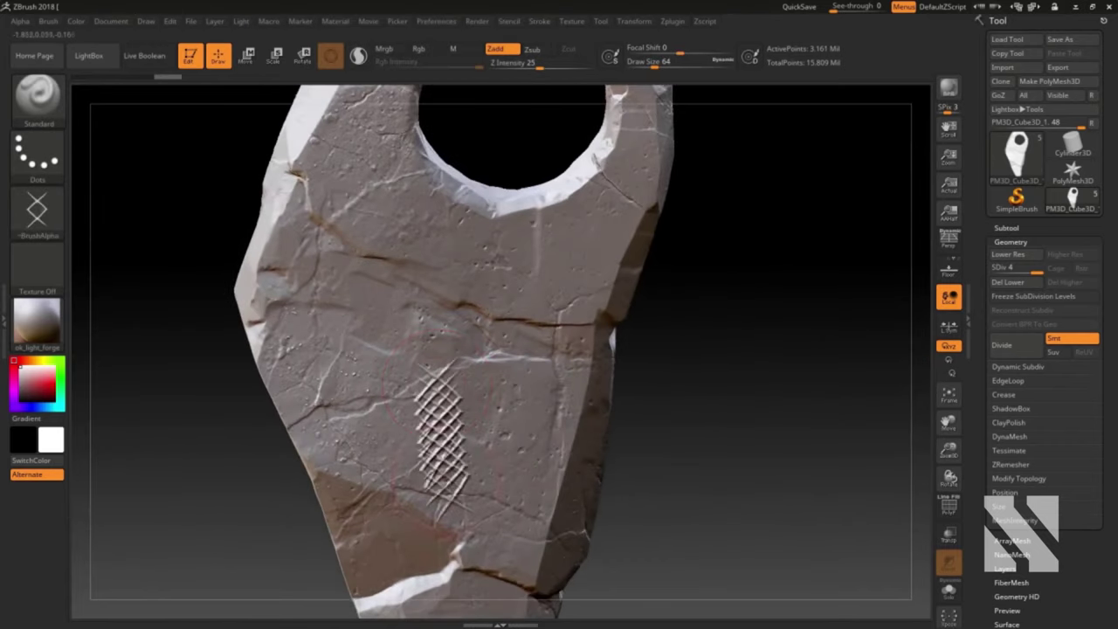
click(37, 153)
click(197, 166)
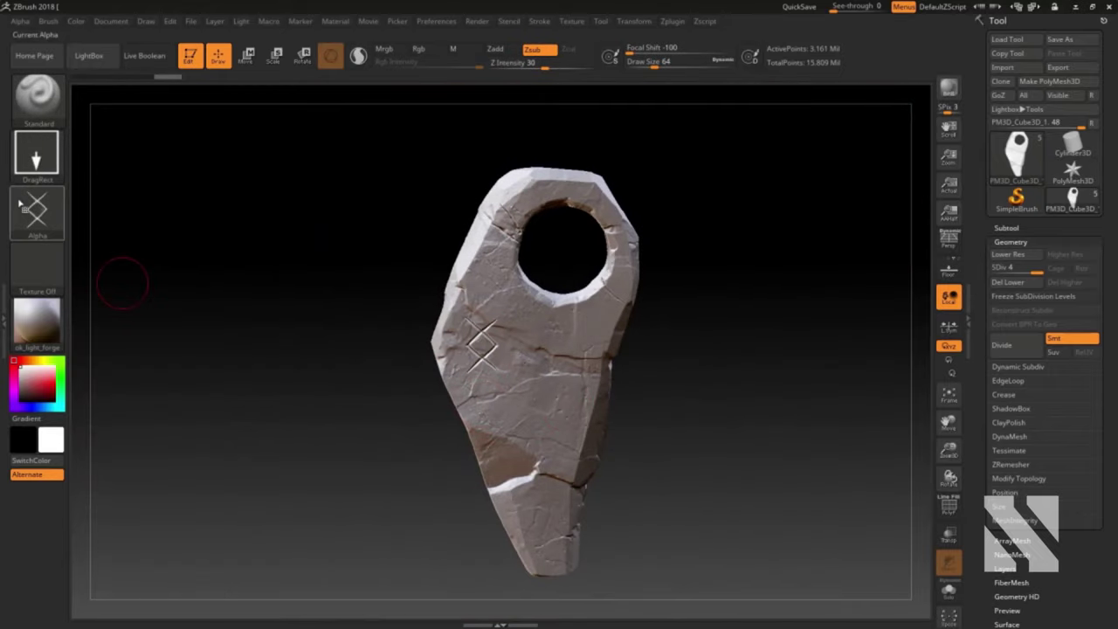
- Carve a rune alpha into the stone's face, then the day rune to its left
click(37, 210)
click(320, 460)
drag(585, 356, 576, 419)
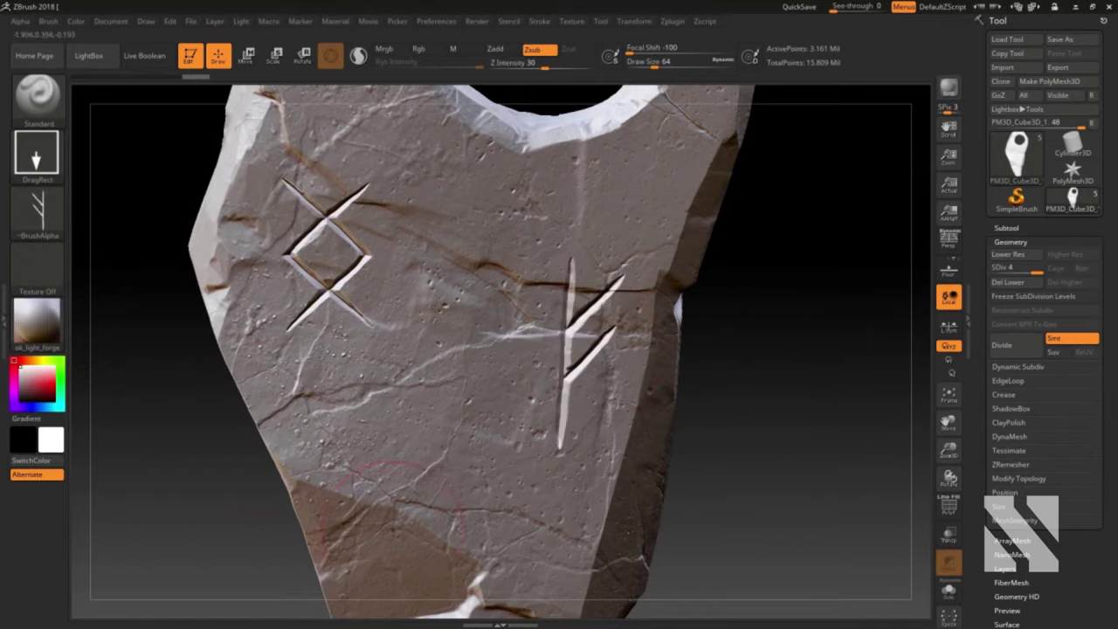
click(37, 209)
click(139, 428)
drag(483, 361, 483, 471)
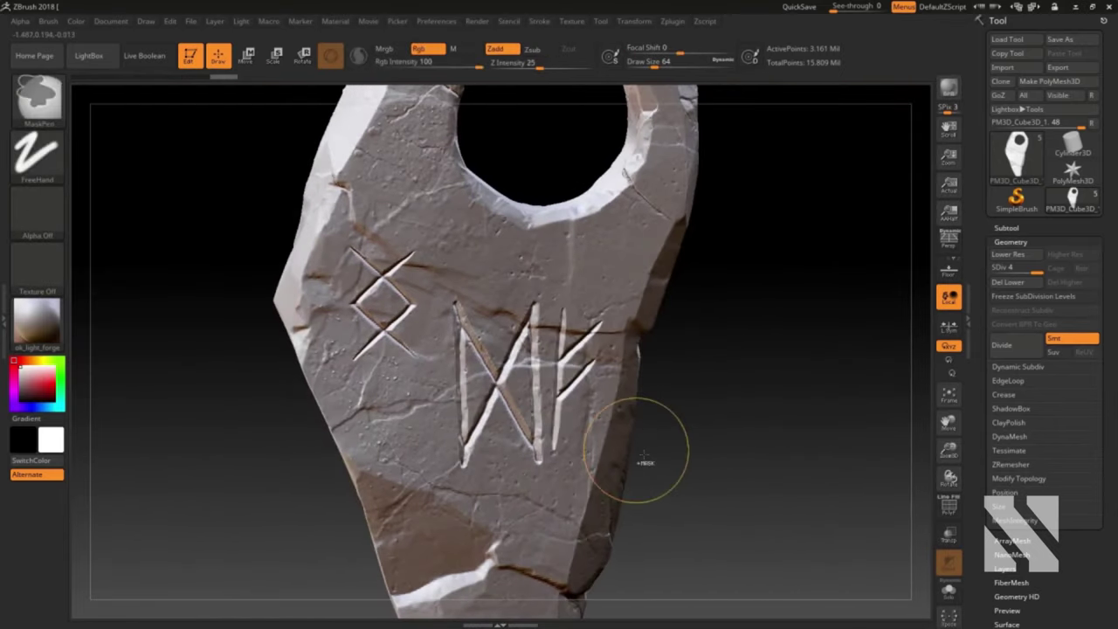
click(37, 210)
click(109, 496)
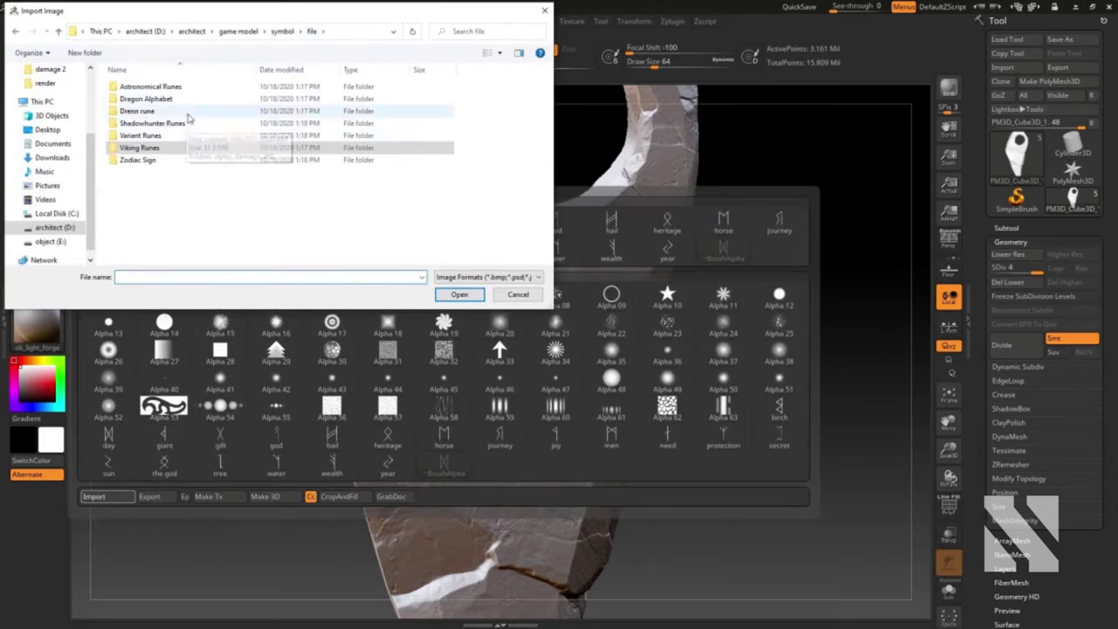
- Import rune alphas from the Viking Runes damage 1 folder, picking the hand and swirl alphas
double_click(196, 145)
double_click(140, 98)
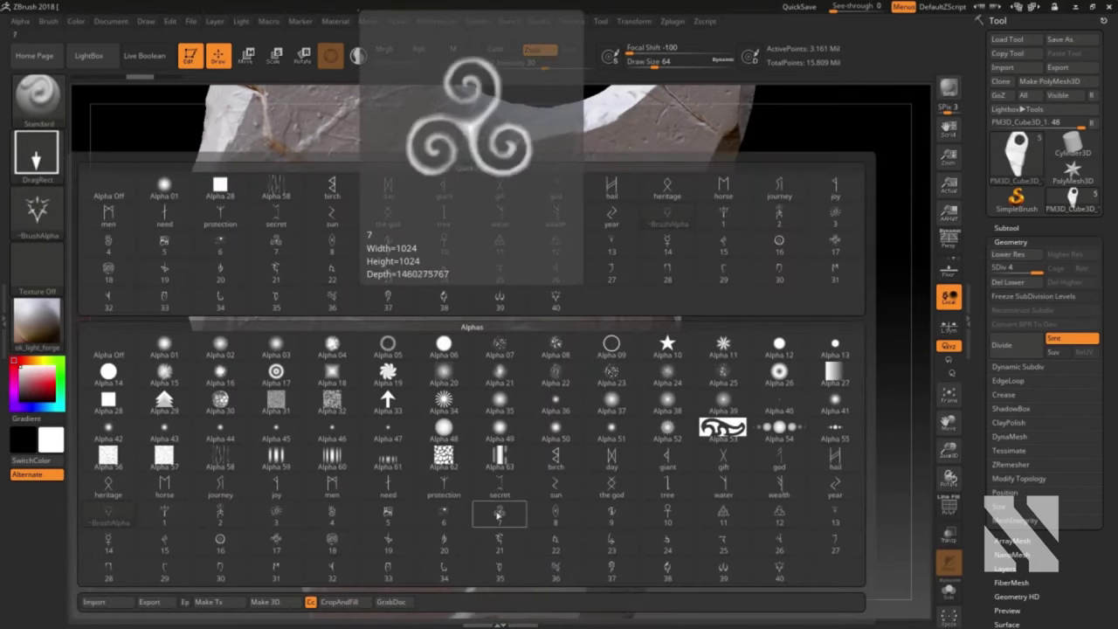
click(353, 516)
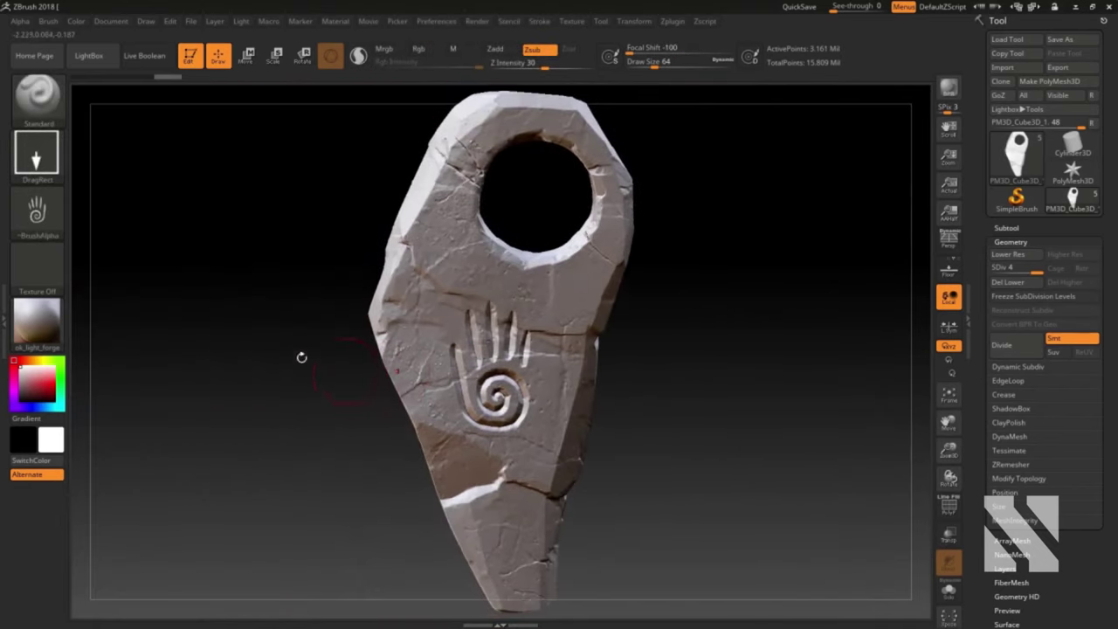
mouse_move(164, 541)
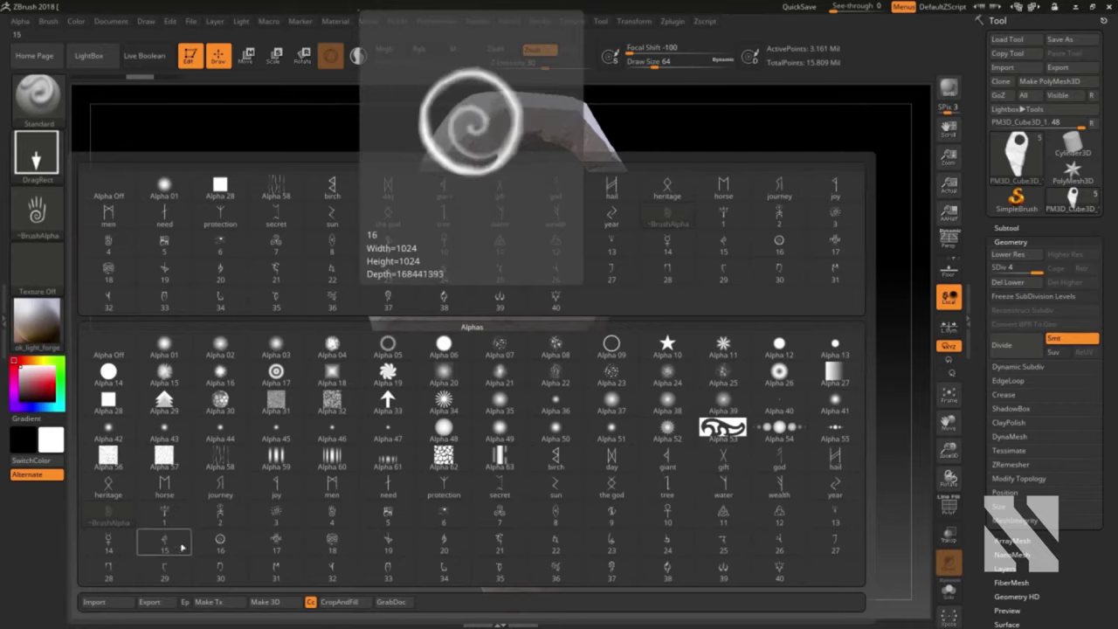
click(184, 548)
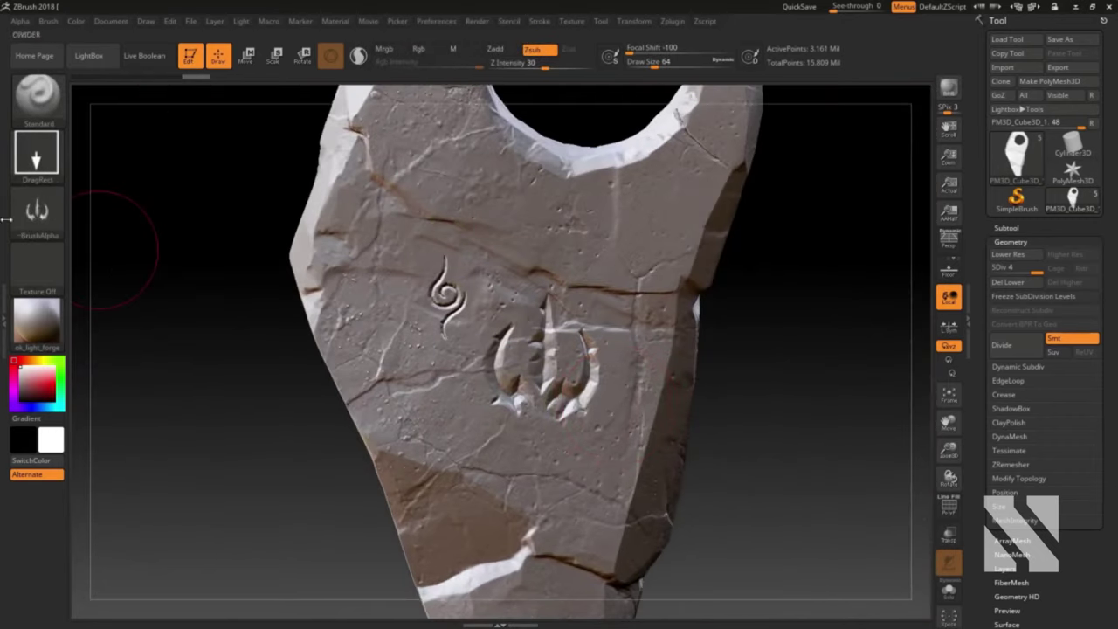
- Stamp the Mercury-like symbol alpha onto the stone to the left of the swirl
click(36, 209)
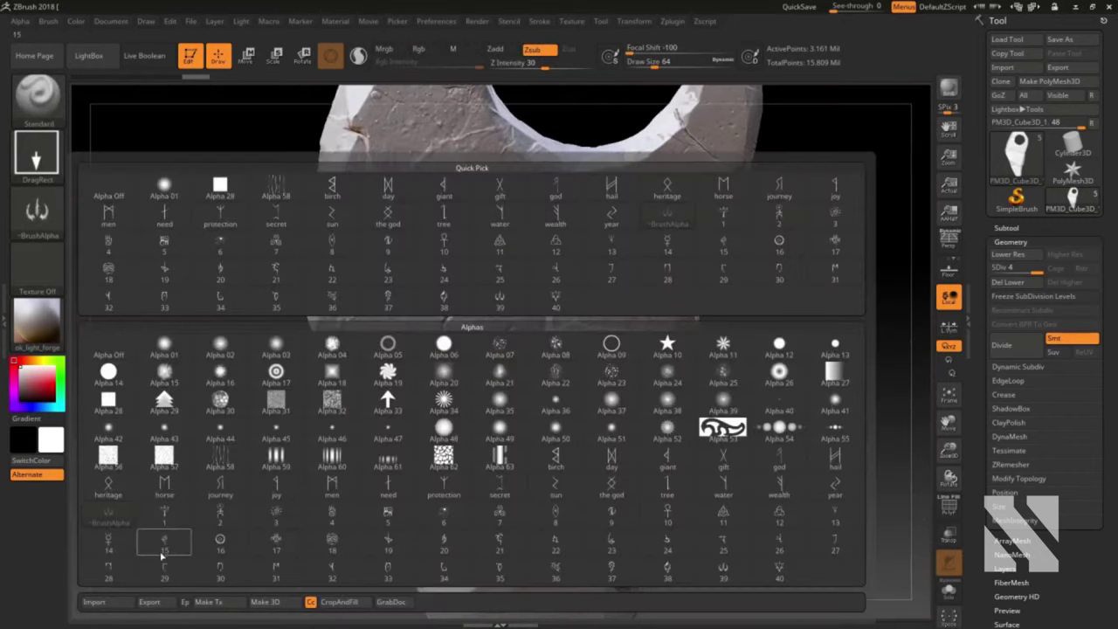
click(376, 349)
drag(386, 330, 384, 384)
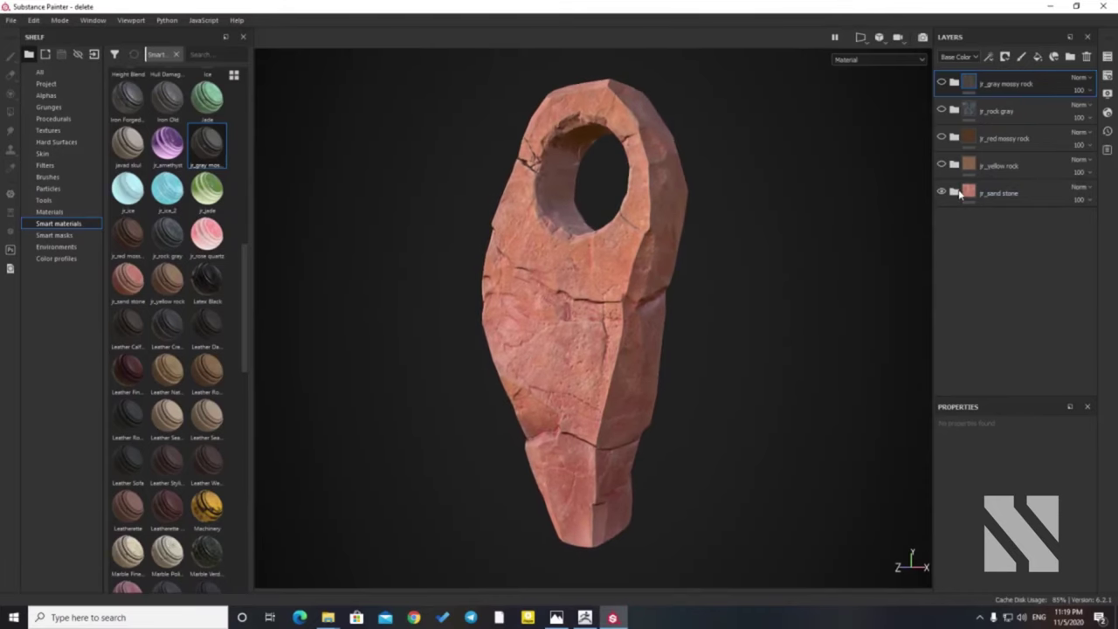
click(955, 192)
- Switch the rune stone from the y_sand folder to its tan rock look and orbit to inspect it
scroll(959, 208, down, 1)
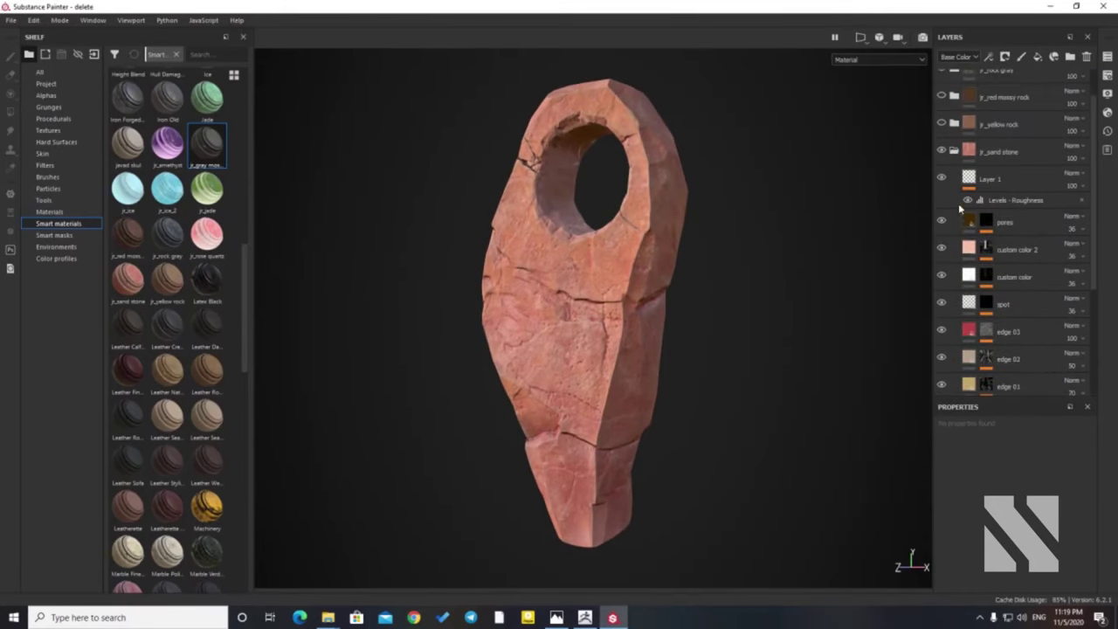
click(952, 154)
click(954, 178)
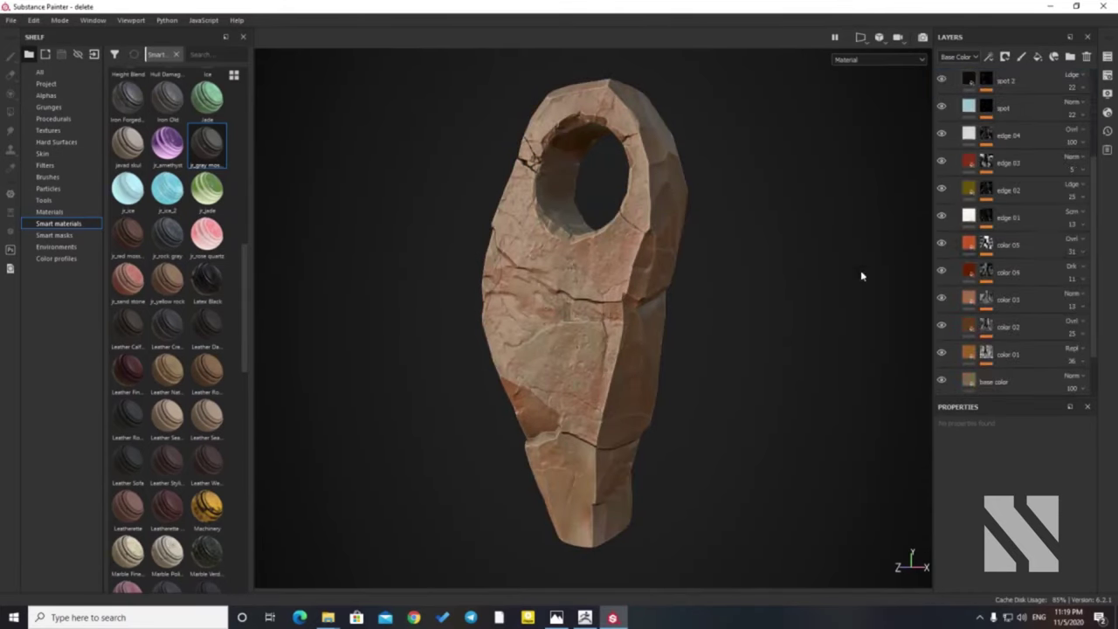
alt+drag(781, 285, 874, 294)
click(955, 83)
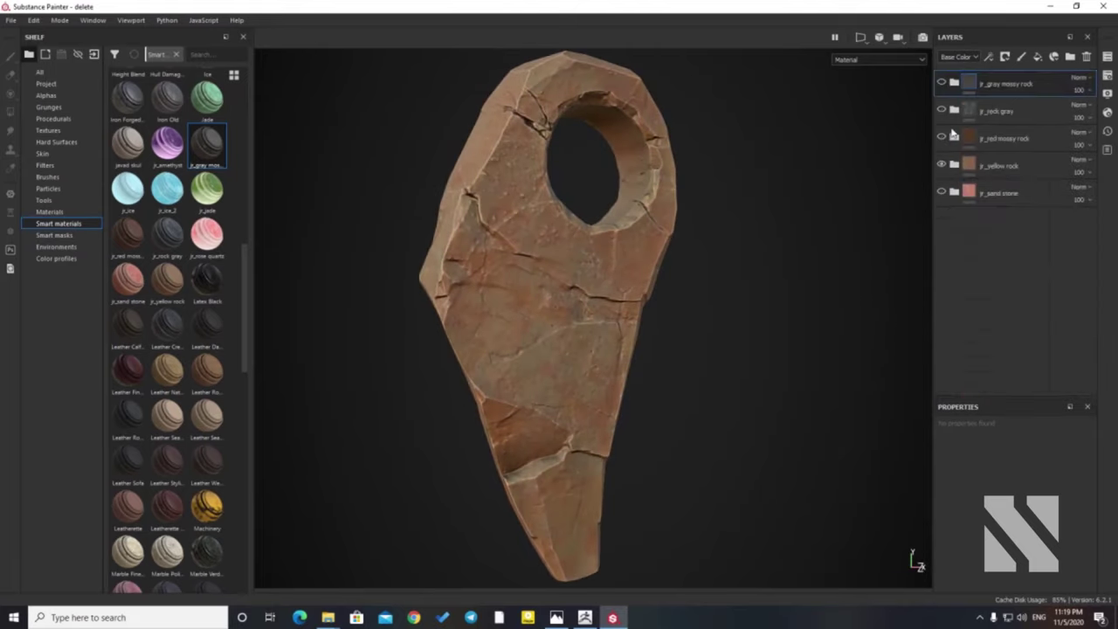
alt+drag(661, 277, 653, 308)
- Turn on the red mossy rock layers instead of grey rock and rotate the stone to view them
click(942, 164)
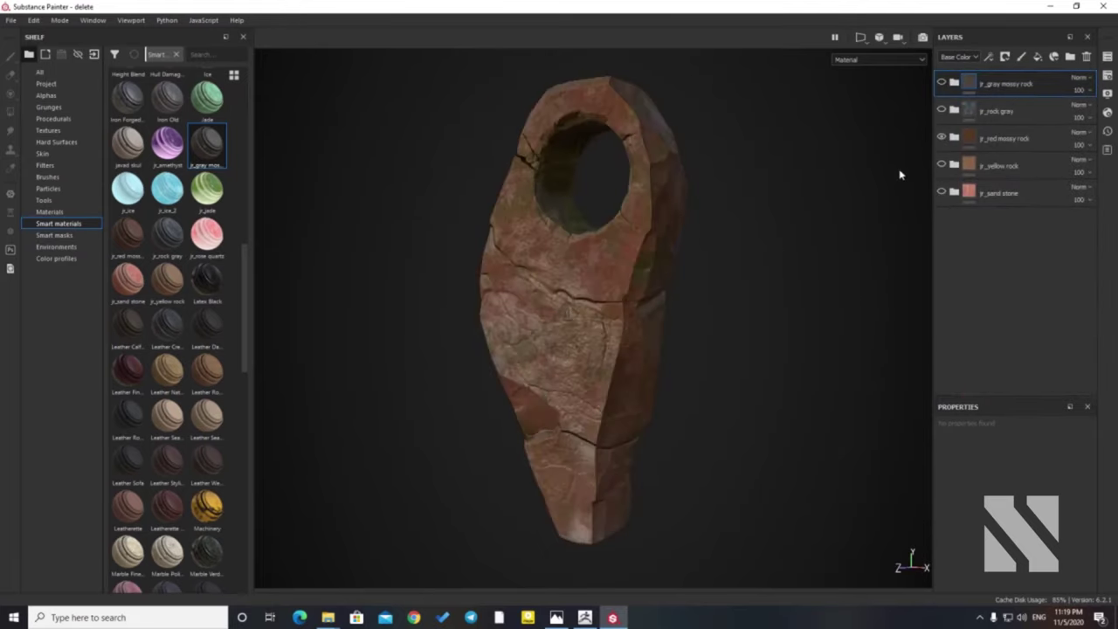
mouse_move(786, 269)
alt+mouse_down()
mouse_move(990, 265)
mouse_move(903, 318)
mouse_move(716, 311)
alt+mouse_up()
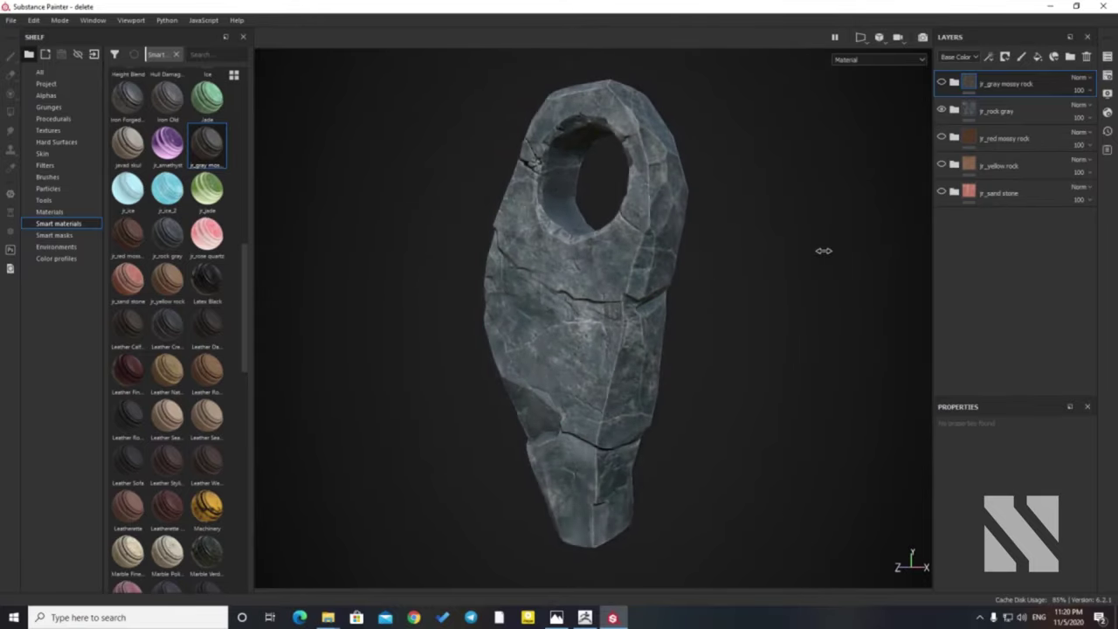
click(941, 82)
alt+drag(794, 287, 849, 294)
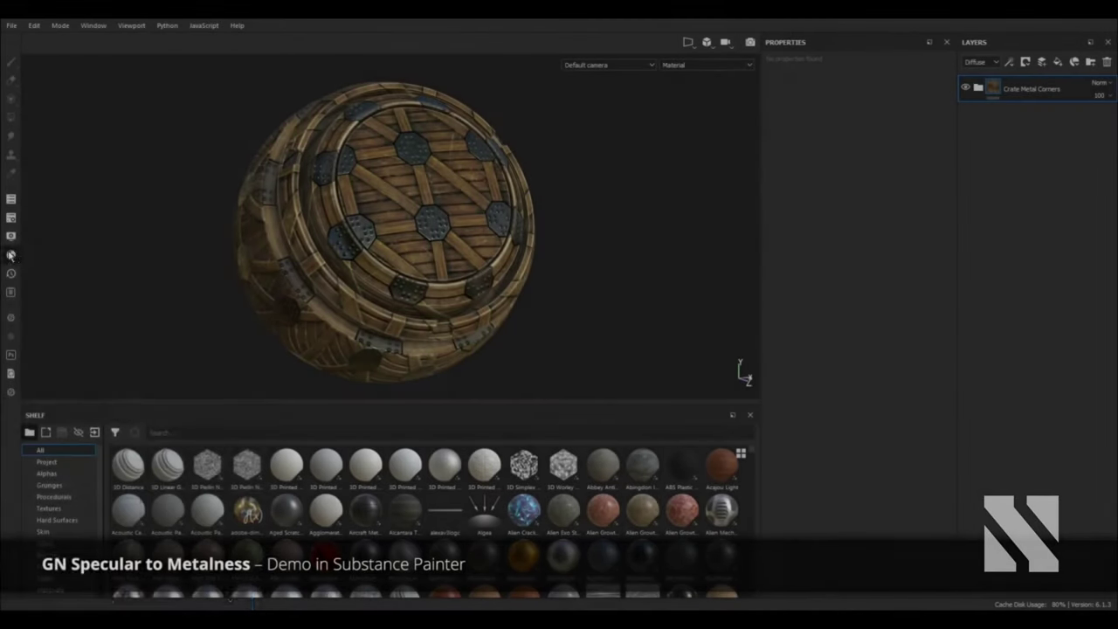
- Add GN Specular to Metalness from the Filters shelf, keeping Diffuse / Specular / Glossiness mapping
click(10, 255)
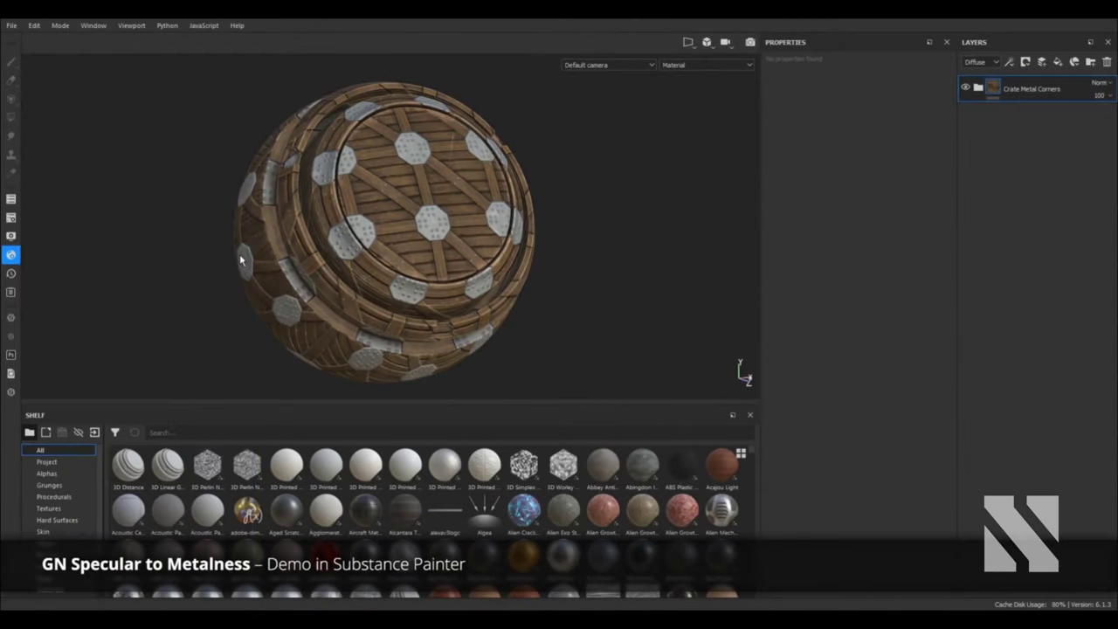
click(56, 541)
drag(1024, 91, 1023, 92)
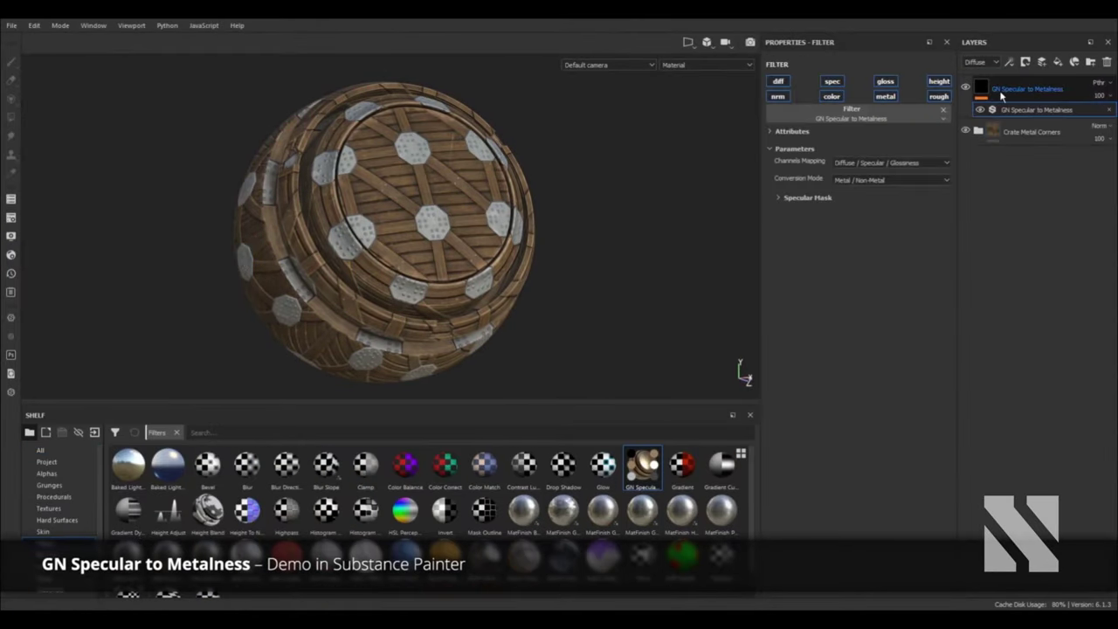
click(908, 162)
click(911, 168)
- Set conversion to Metal / Non-Metal and masking to Diffuse / Specular, with diffuse threshold 0.0568
click(888, 198)
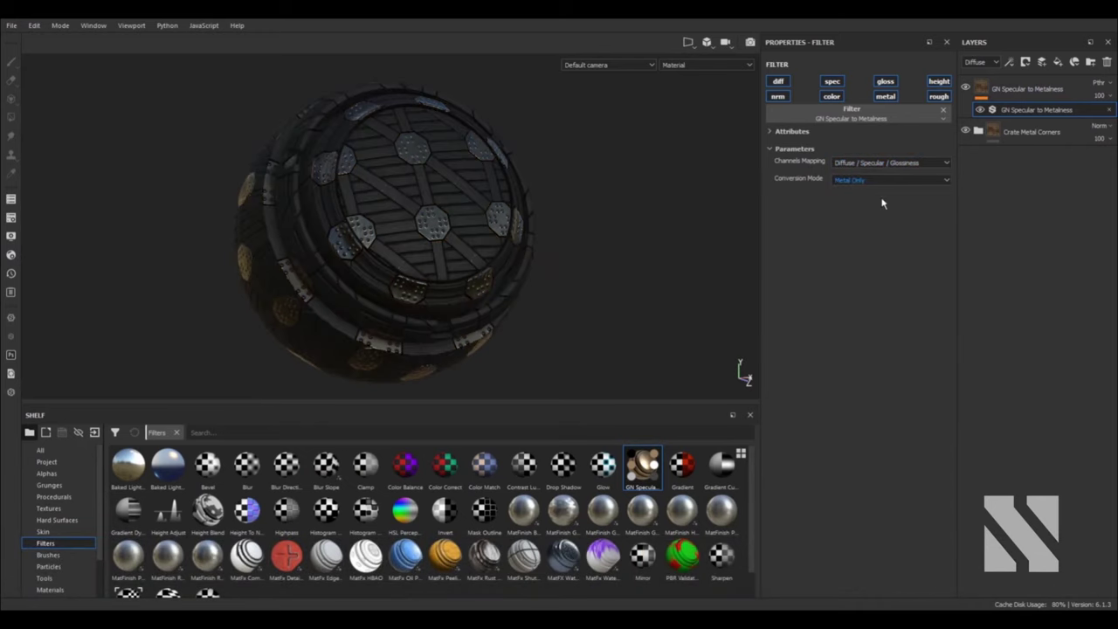
click(870, 205)
click(875, 190)
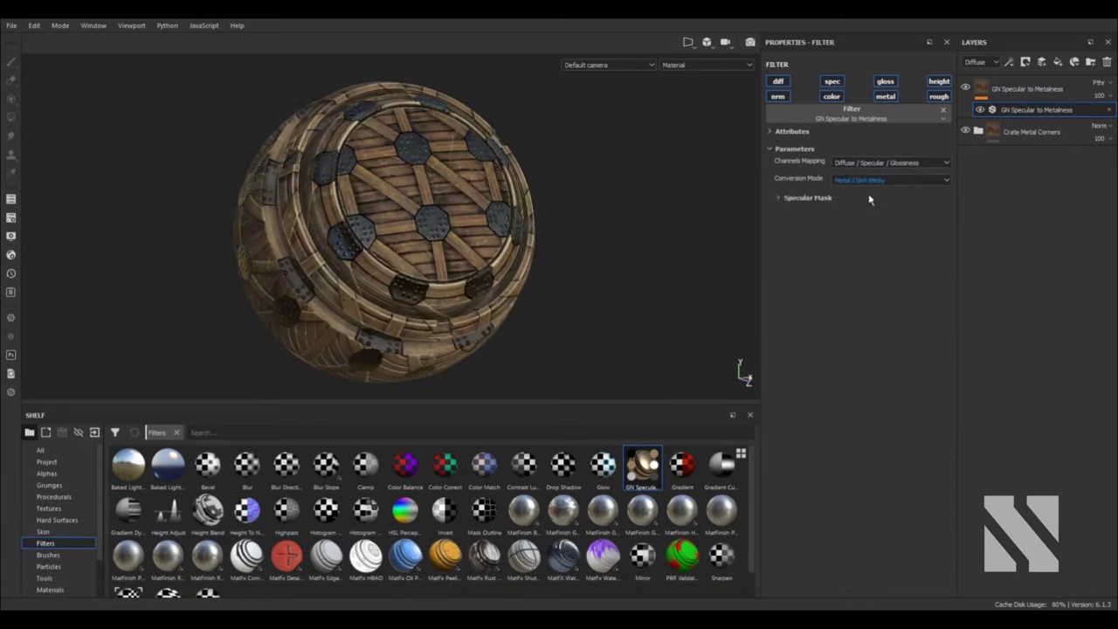
click(885, 229)
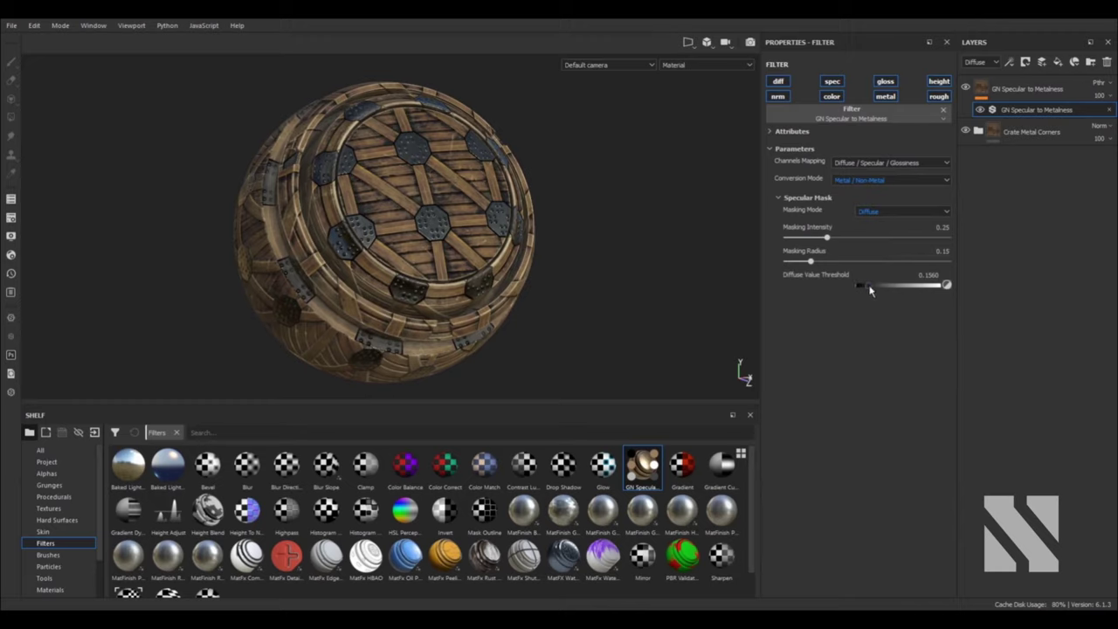
drag(869, 291, 864, 291)
click(870, 234)
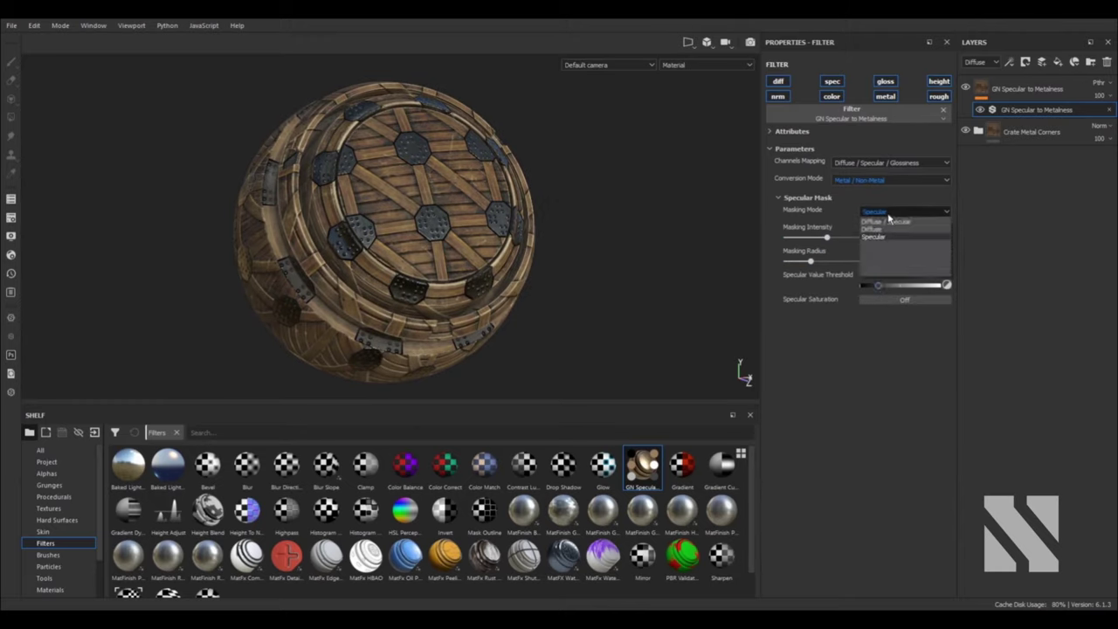
click(887, 221)
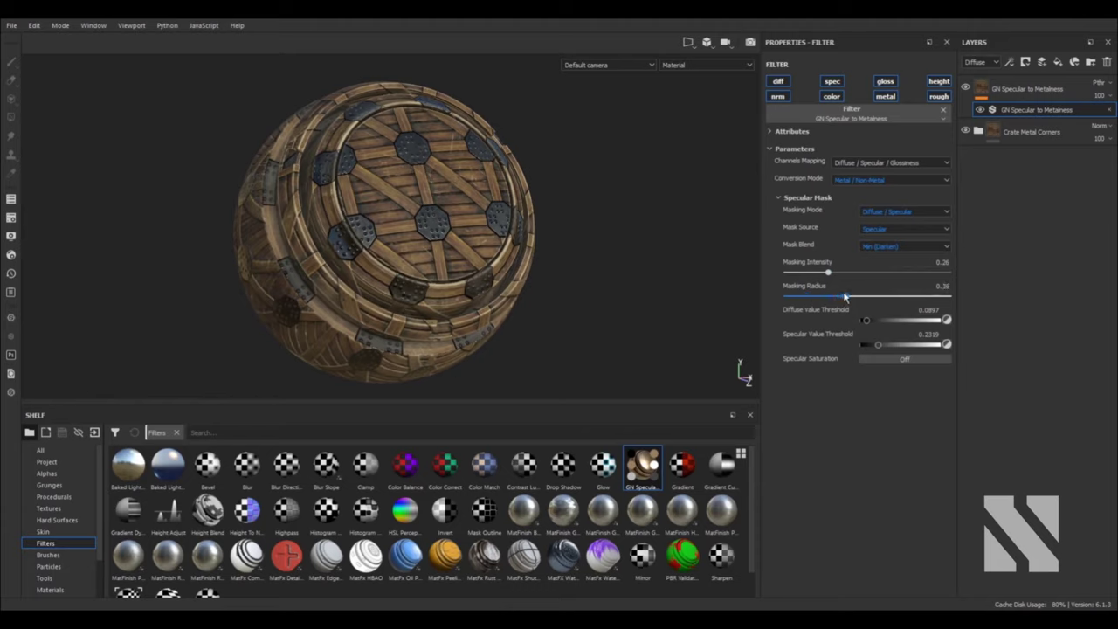
click(10, 254)
- Change the viewport shader preset to pbr-spec-gloss
click(124, 289)
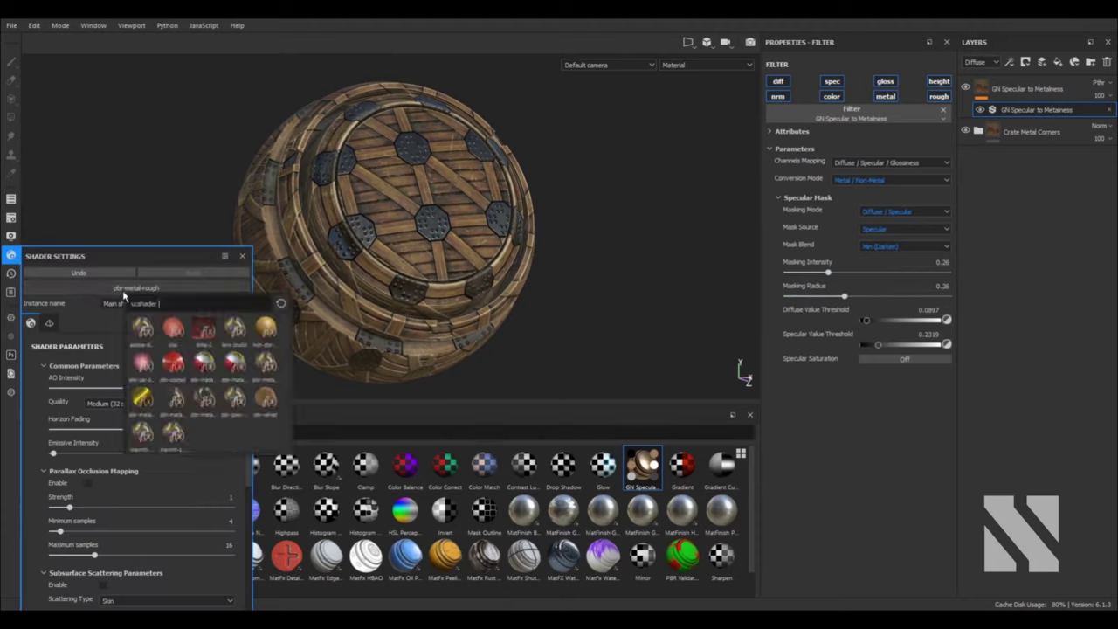
click(237, 398)
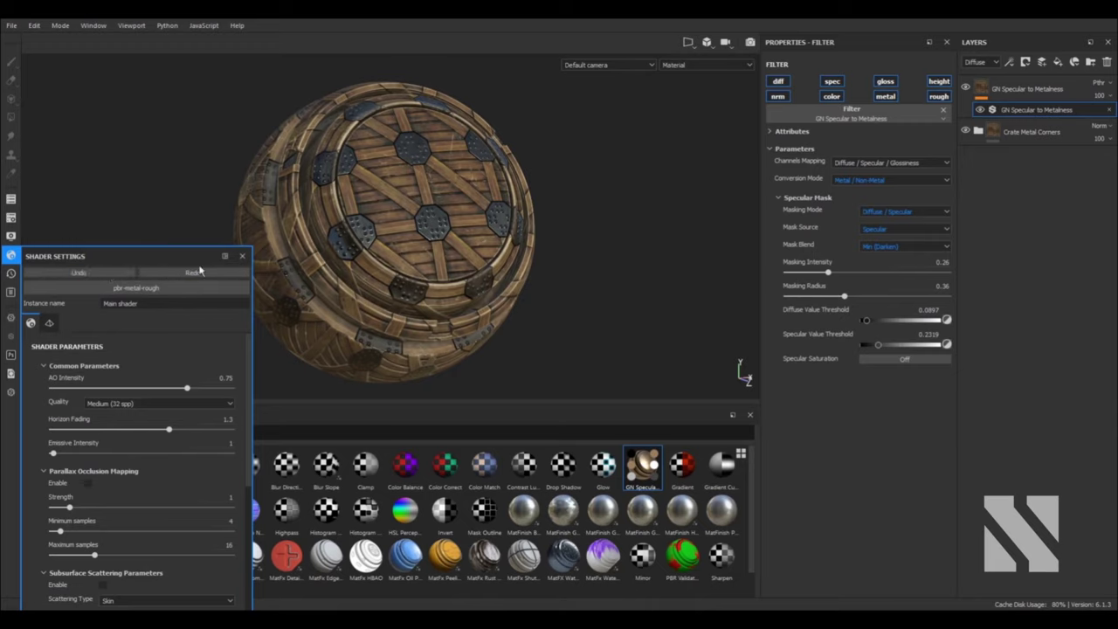
click(242, 256)
- Preview the sphere's Diffuse, base color, Specular and Glossiness channels individually
click(674, 98)
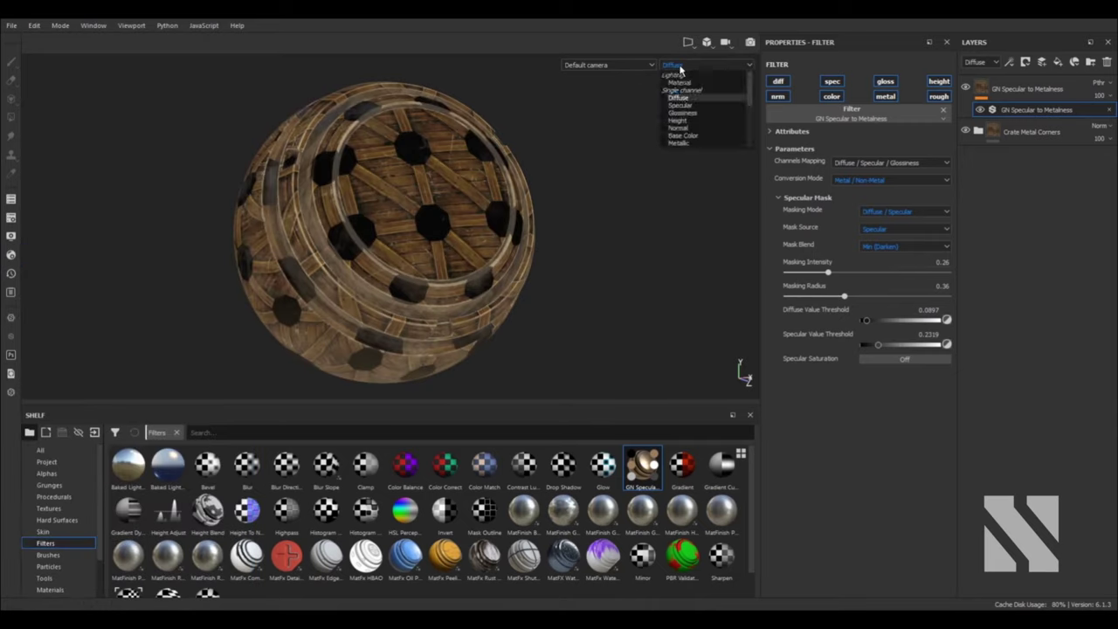
click(671, 136)
click(682, 106)
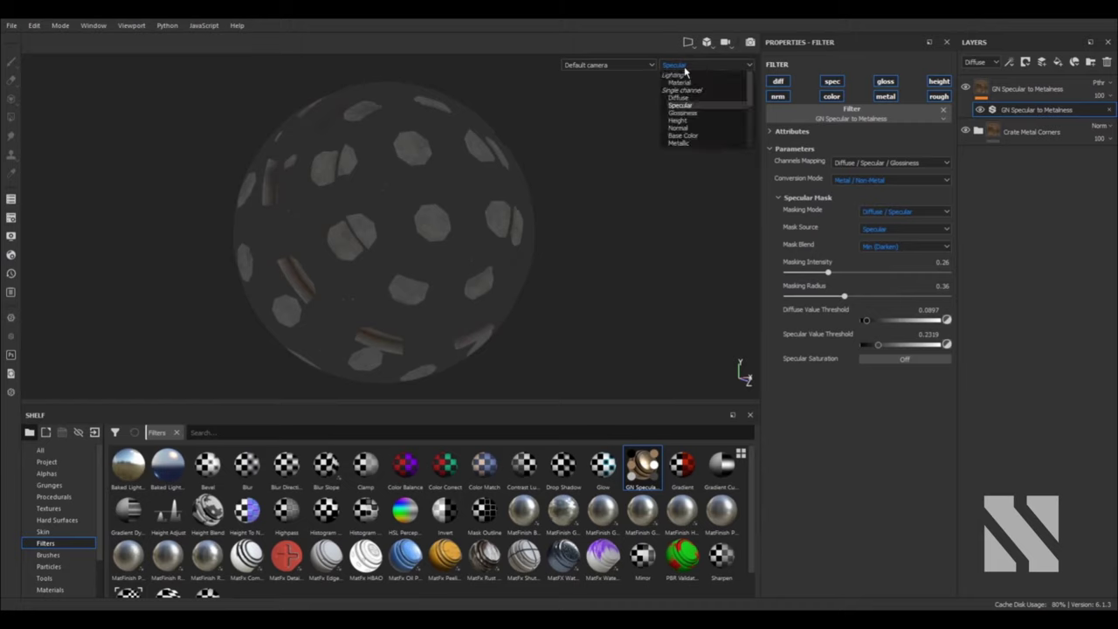
click(690, 64)
click(682, 118)
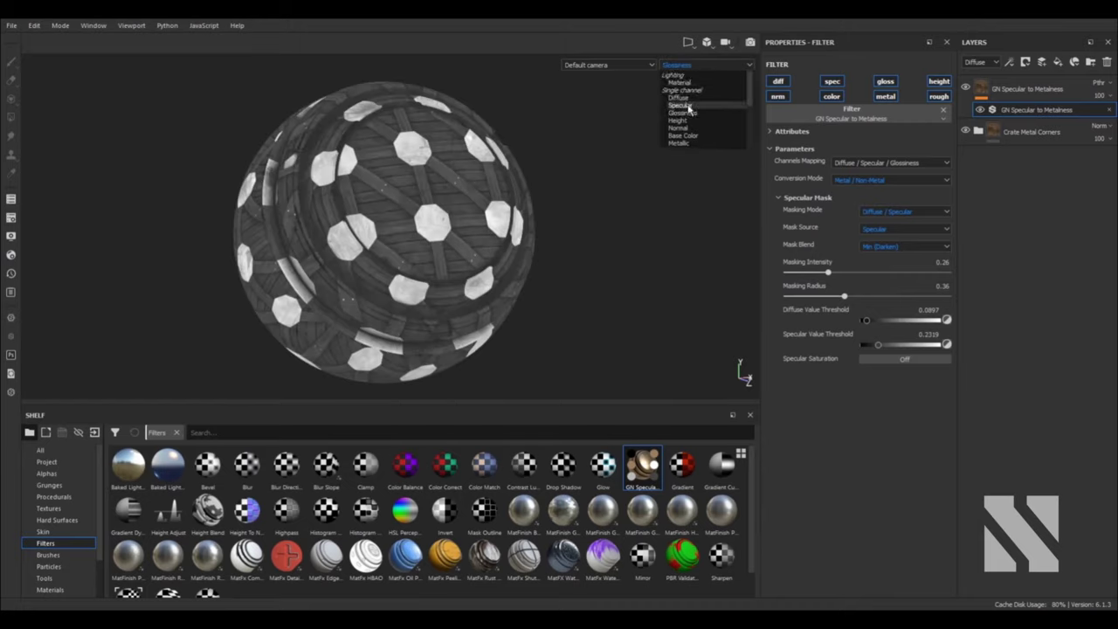
click(686, 130)
- Return to the full material view and toggle the Specular to Metalness filter off and on
key(m)
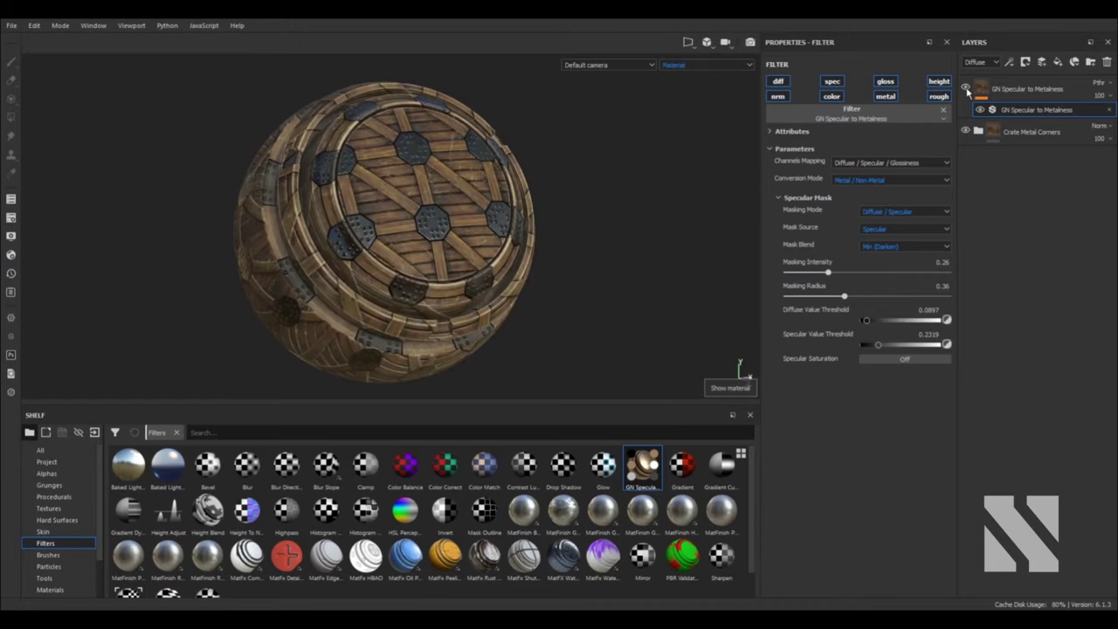
click(964, 88)
click(964, 88)
click(964, 89)
click(965, 88)
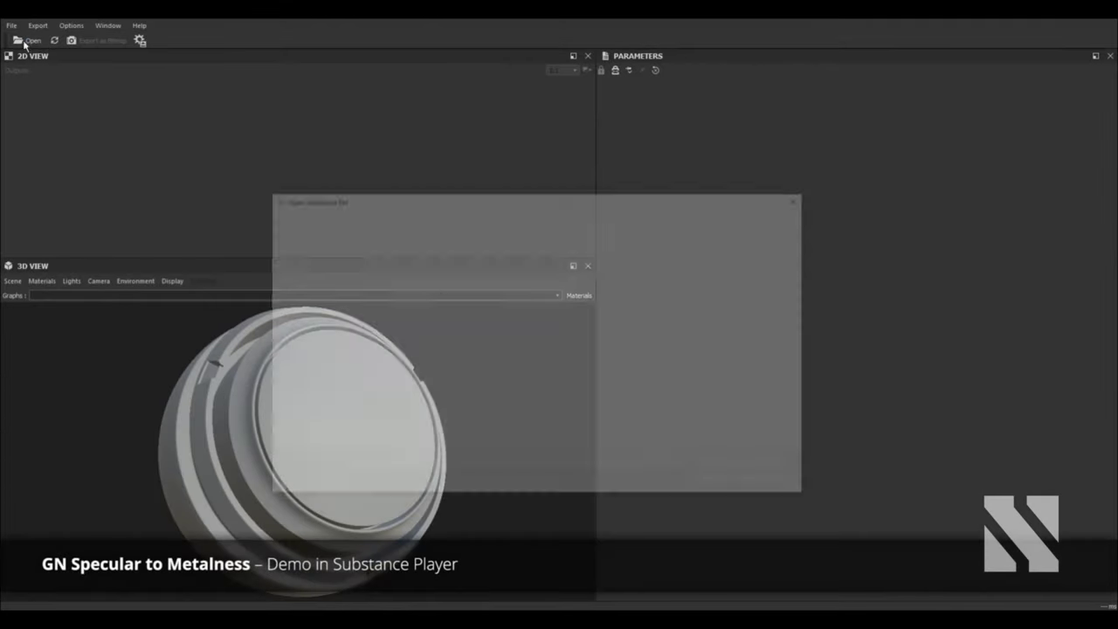
- Load Sphere1 Glossiness, Diffuse, Specular and Normal PNGs into the GN Specular to Metalness inputs
double_click(457, 292)
click(803, 130)
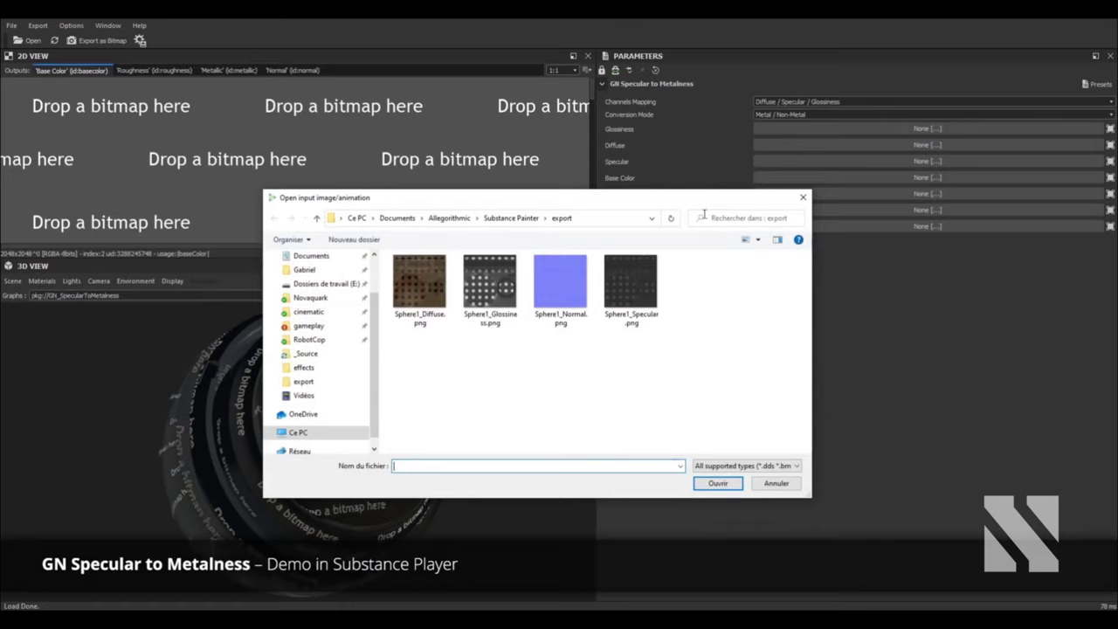
double_click(490, 282)
click(927, 144)
double_click(419, 281)
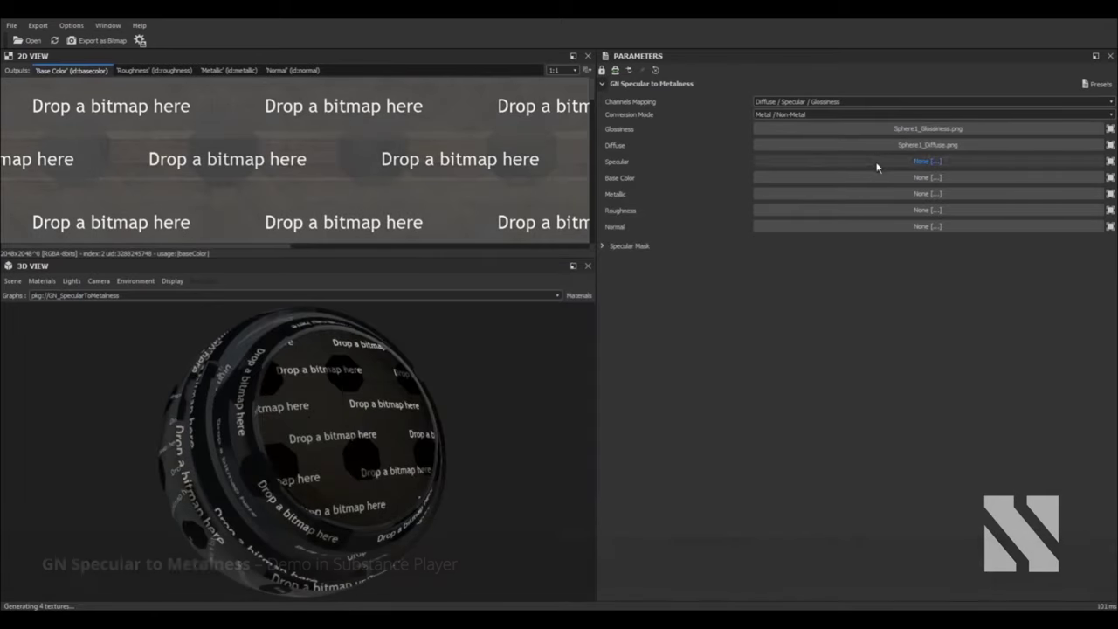
click(877, 162)
double_click(647, 286)
click(886, 226)
double_click(561, 288)
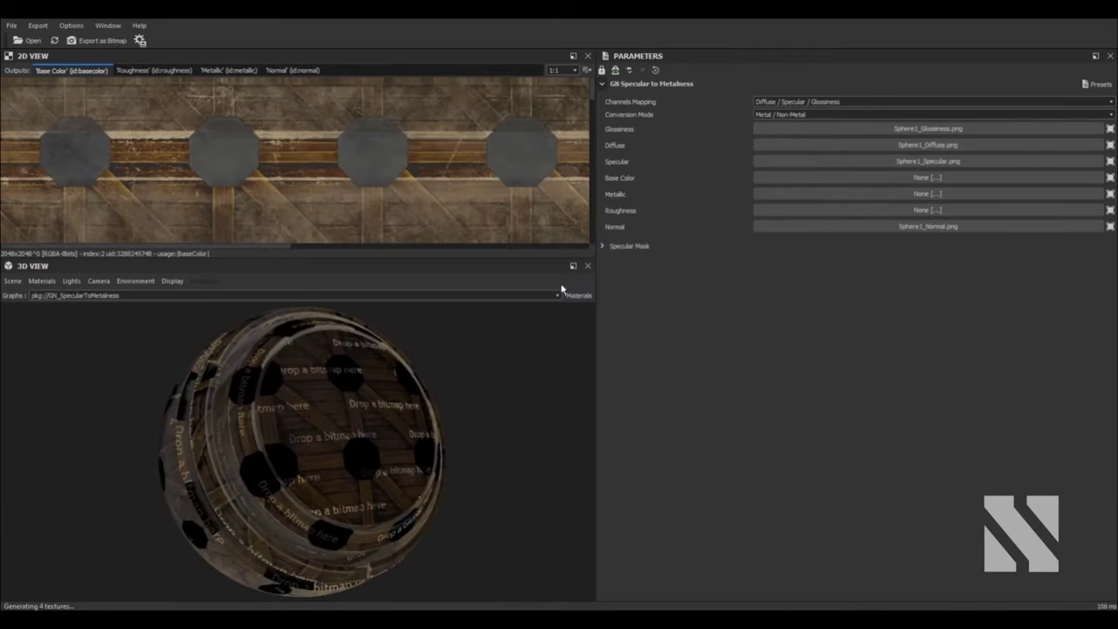
- View the sheet at 50% and test conversion modes, ending on Metal / Non-Metal
click(557, 110)
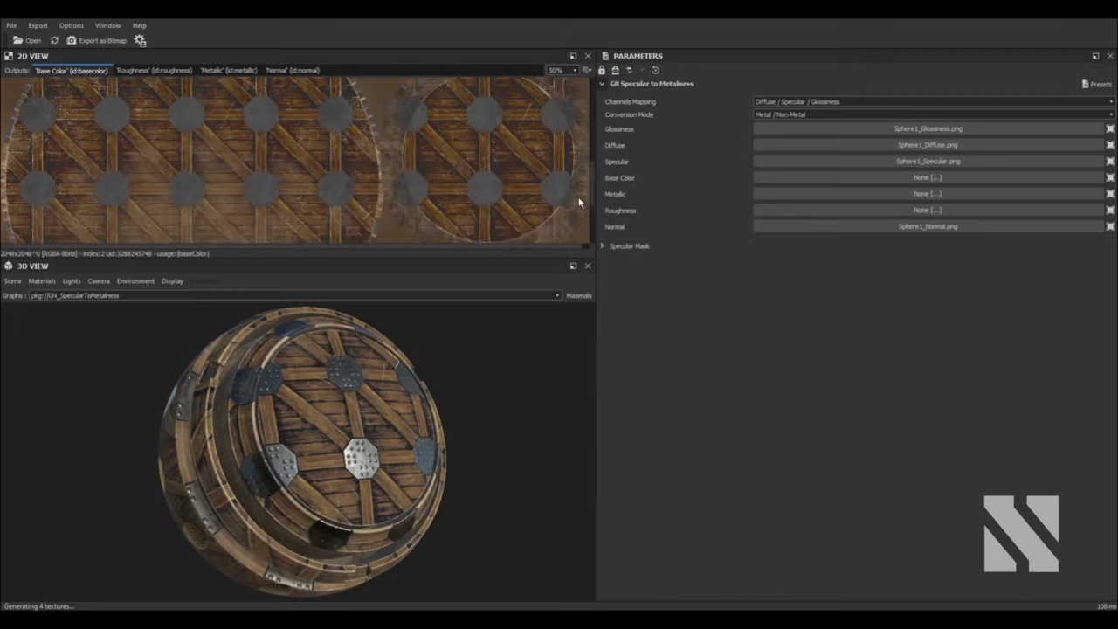
click(847, 115)
click(851, 112)
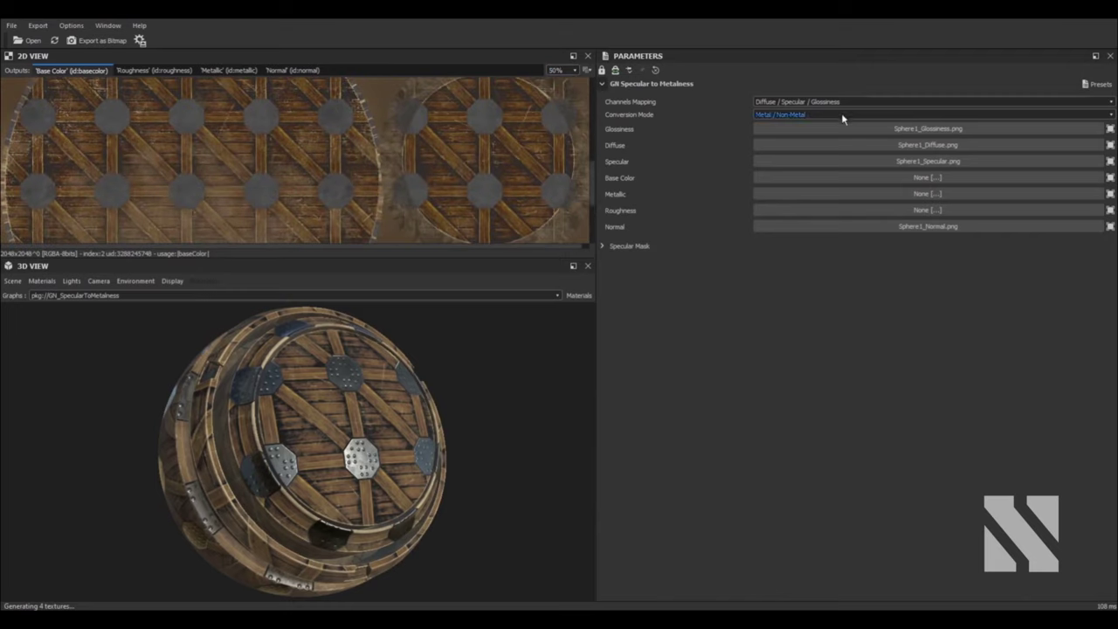
click(847, 114)
click(833, 128)
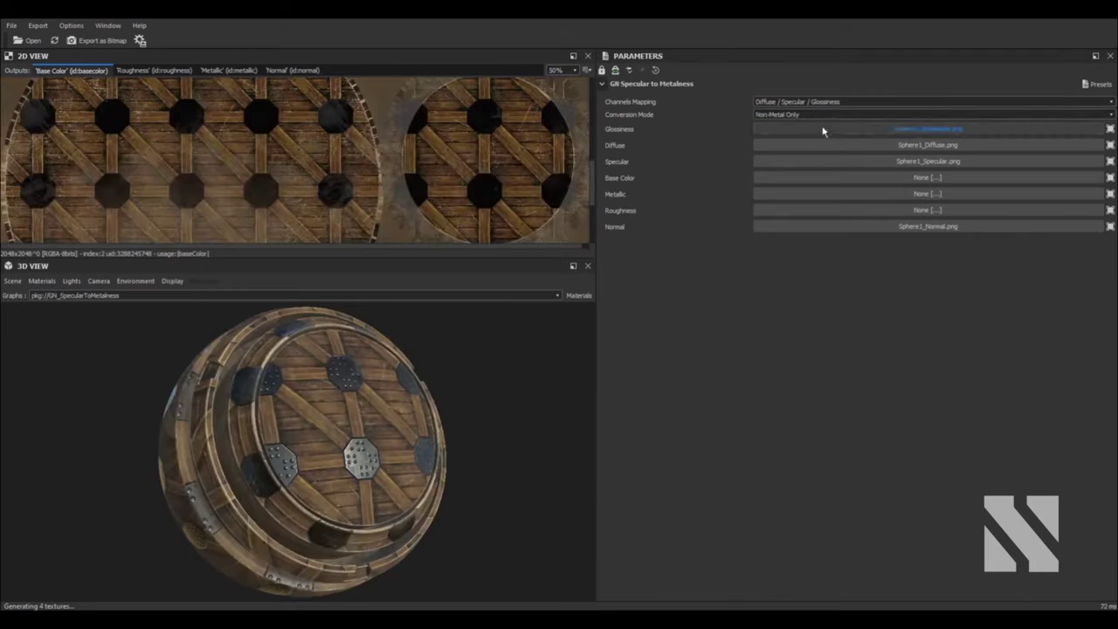
click(838, 115)
click(834, 125)
- Try Diffuse-only and Specular-only masking, settle on Diffuse / Specular, and set Mask Blend to Max (Lighten)
click(851, 263)
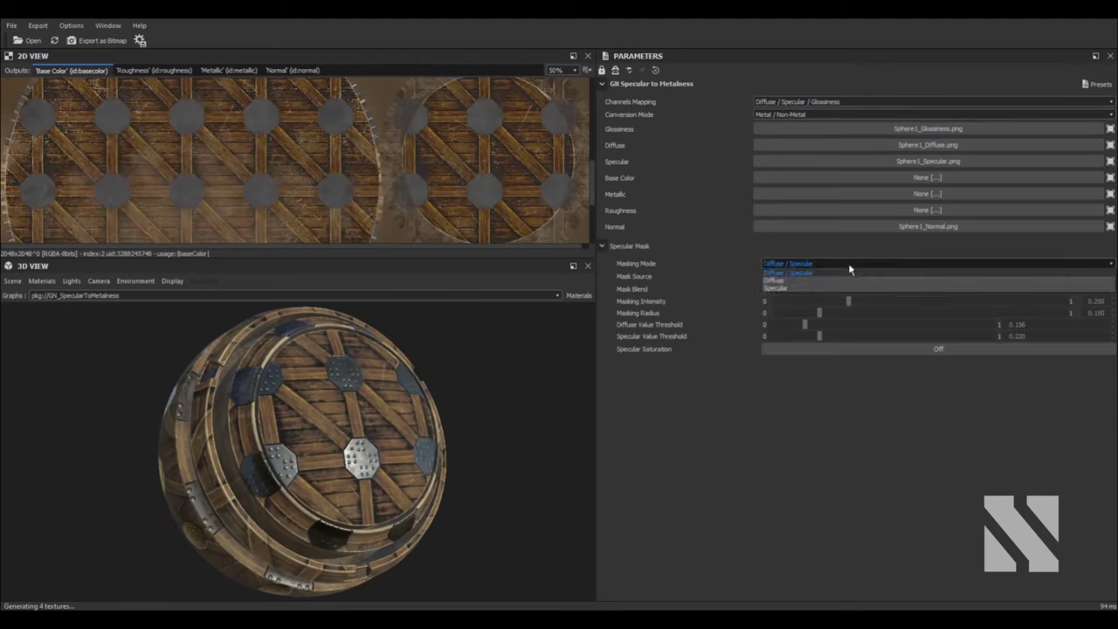
click(840, 288)
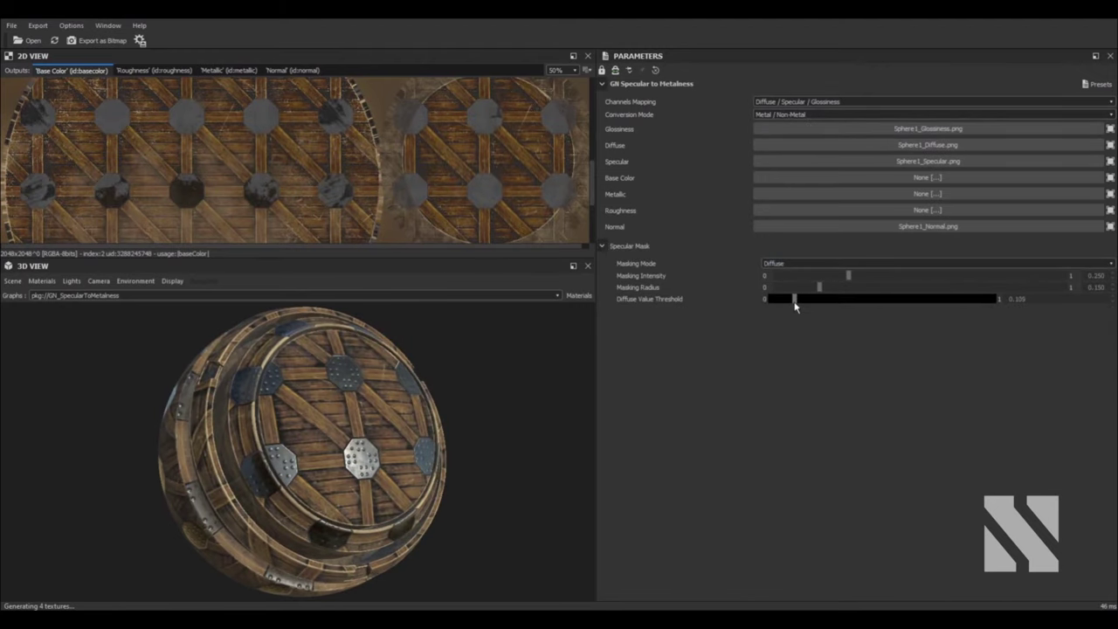
click(786, 263)
click(782, 288)
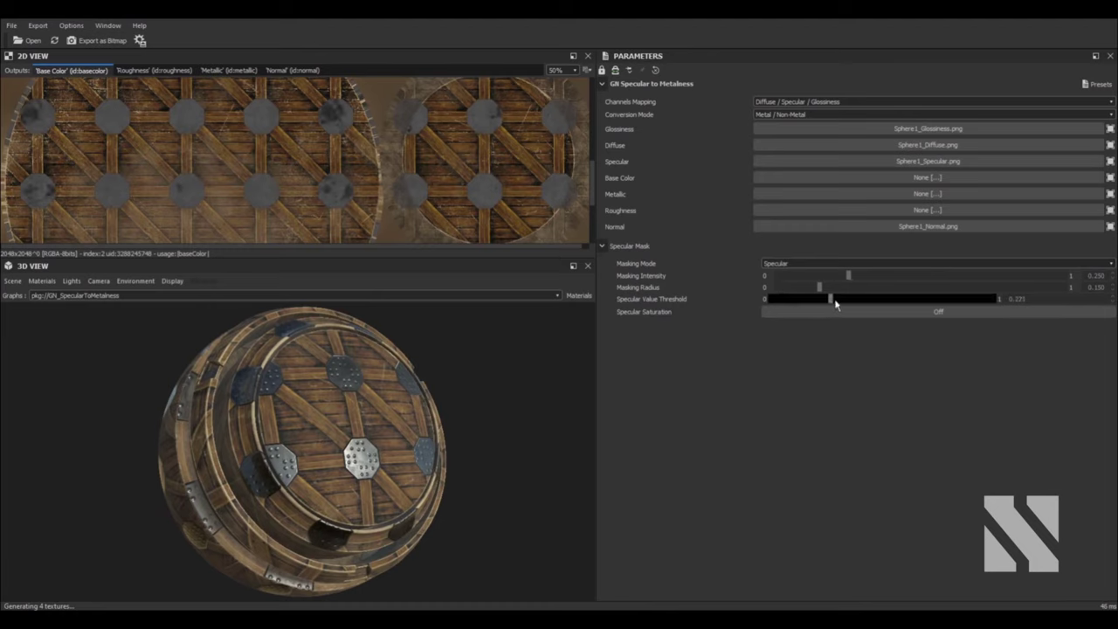
click(796, 264)
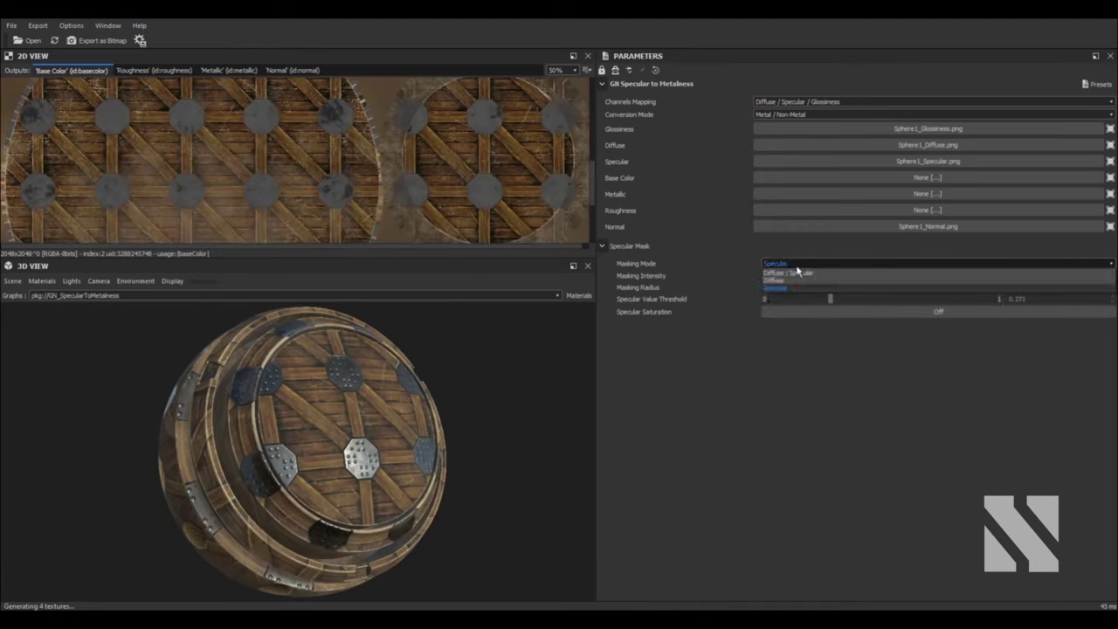
click(790, 272)
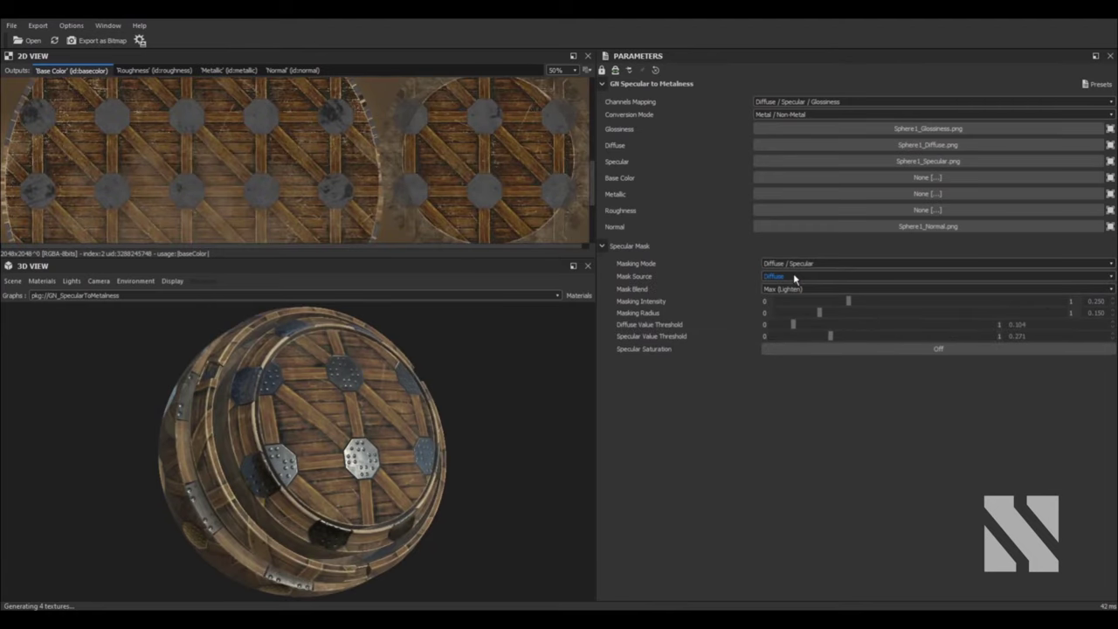
click(858, 307)
click(843, 299)
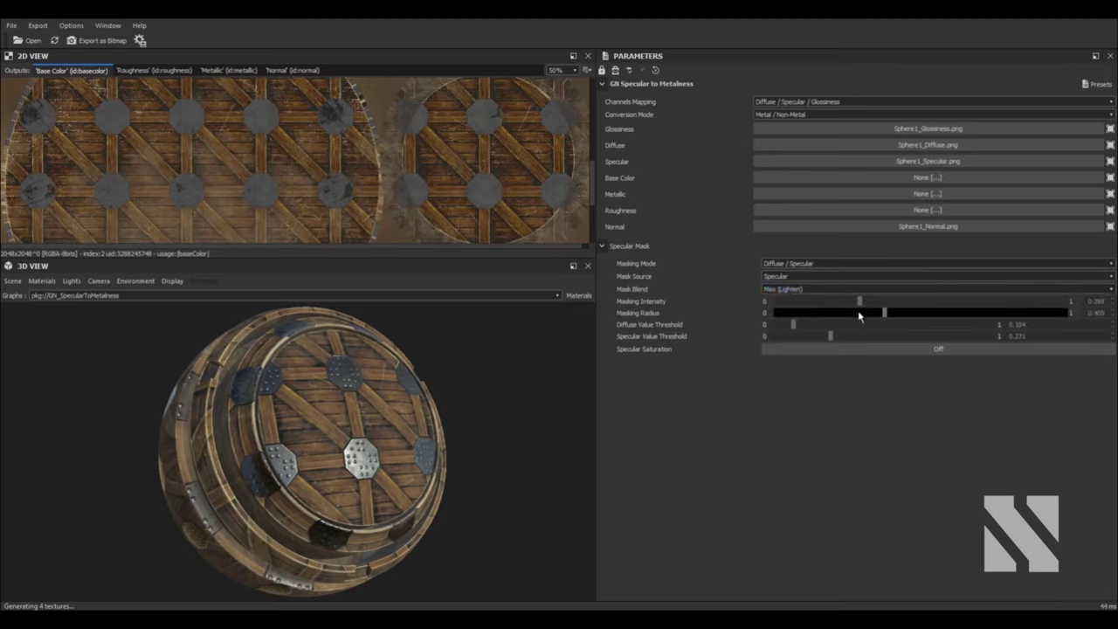
- Preview the generated Roughness and Metallic outputs, then return to Base Color
click(147, 74)
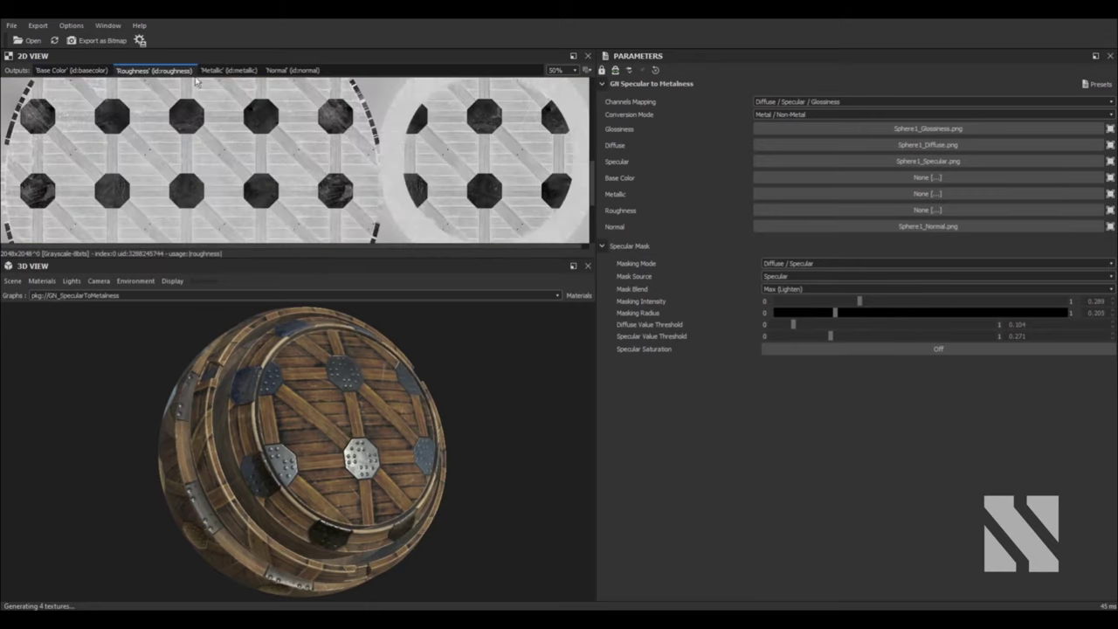
click(227, 73)
click(47, 71)
click(97, 40)
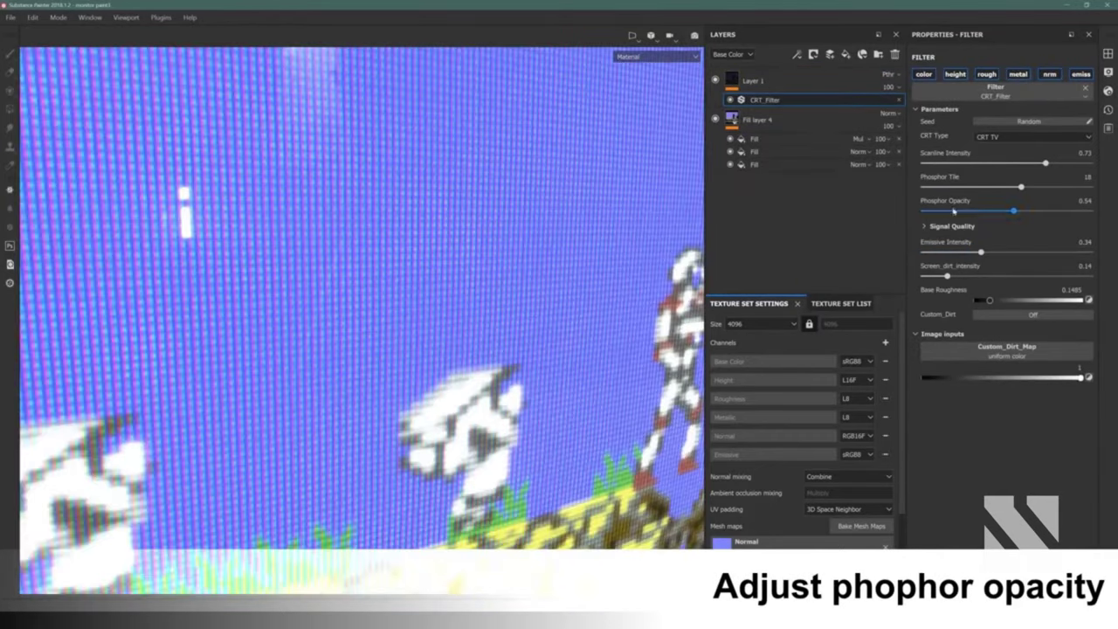
- Keep the CRT type as CRT TV and set the texture set size to 1024
click(987, 152)
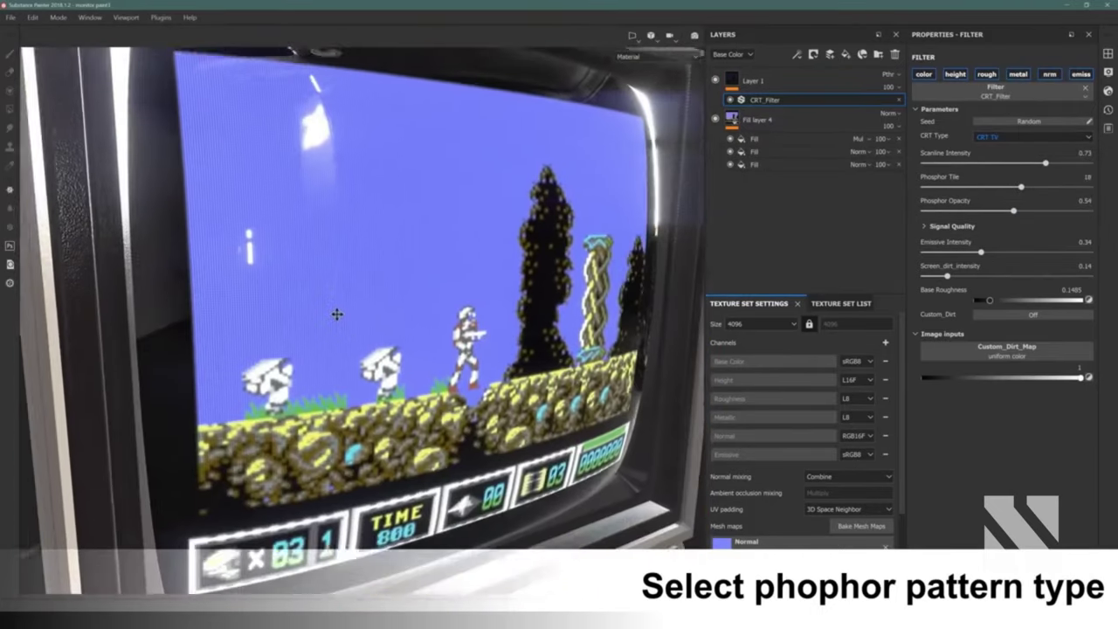
click(755, 324)
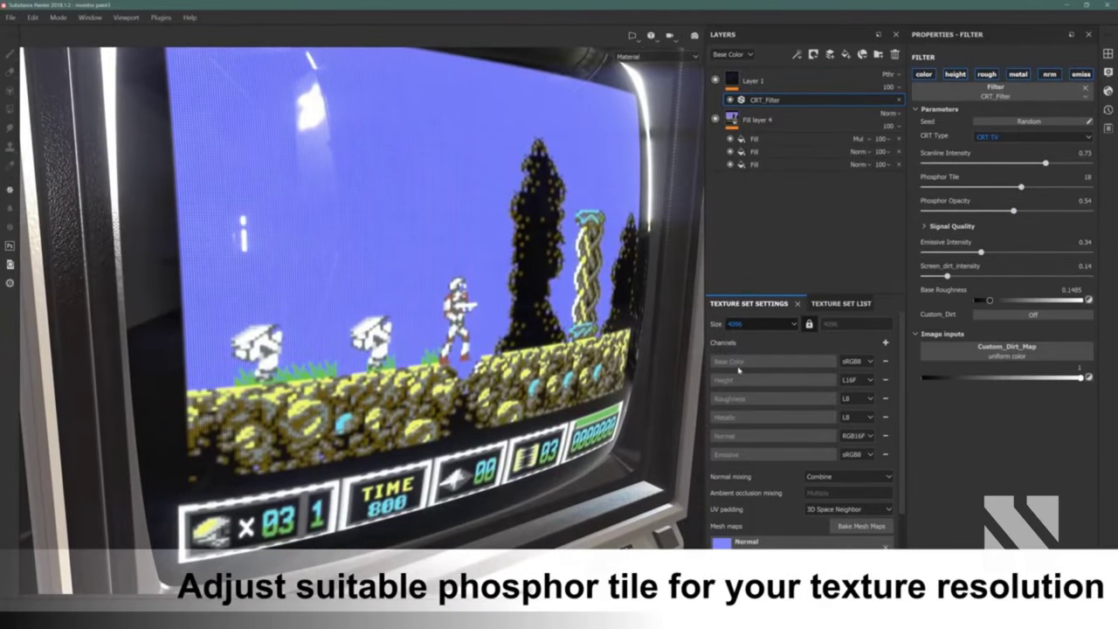
click(760, 324)
click(751, 358)
- Drop resolution to 256 with Phosphor Tile 9, Phosphor Opacity 0.56 and Emissive Intensity 0.33
drag(1021, 187, 987, 188)
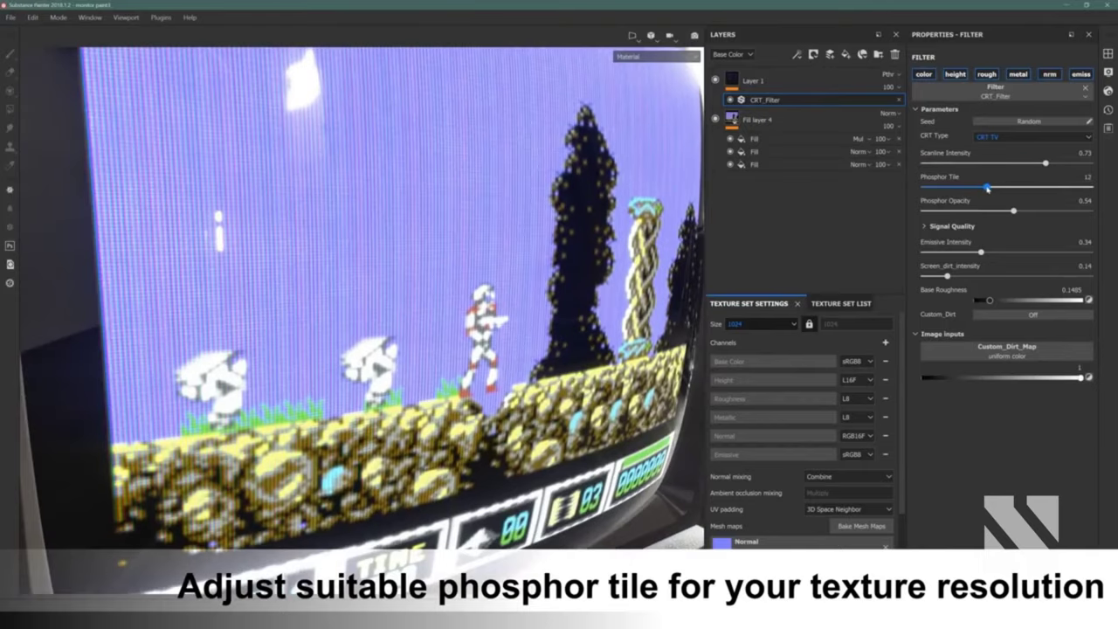
click(733, 343)
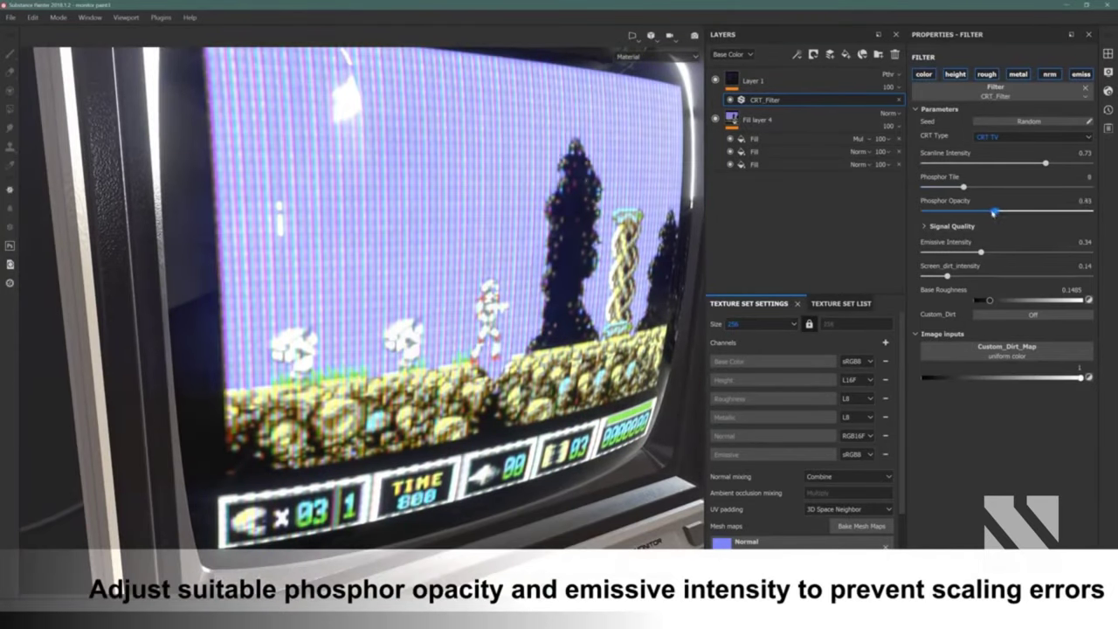
drag(981, 251, 965, 252)
mouse_move(963, 187)
mouse_down()
mouse_move(946, 186)
mouse_move(1016, 211)
mouse_up()
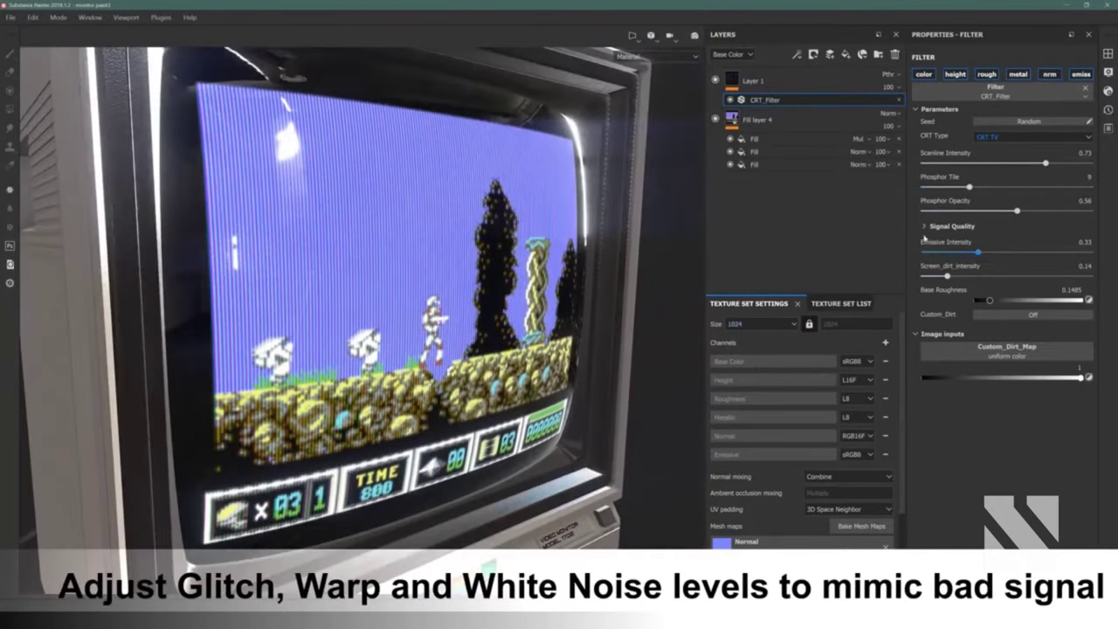
click(924, 225)
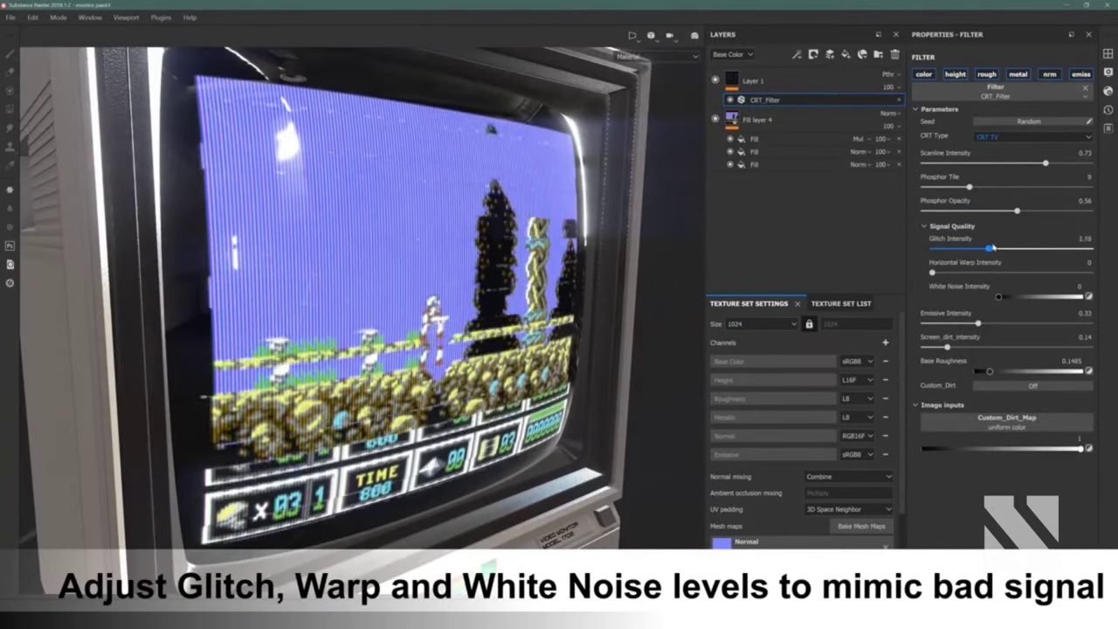
- Zero Horizontal Warp and White Noise, enable Custom_Dirt at 0.73 intensity, and raise Emissive Intensity
drag(977, 273, 931, 273)
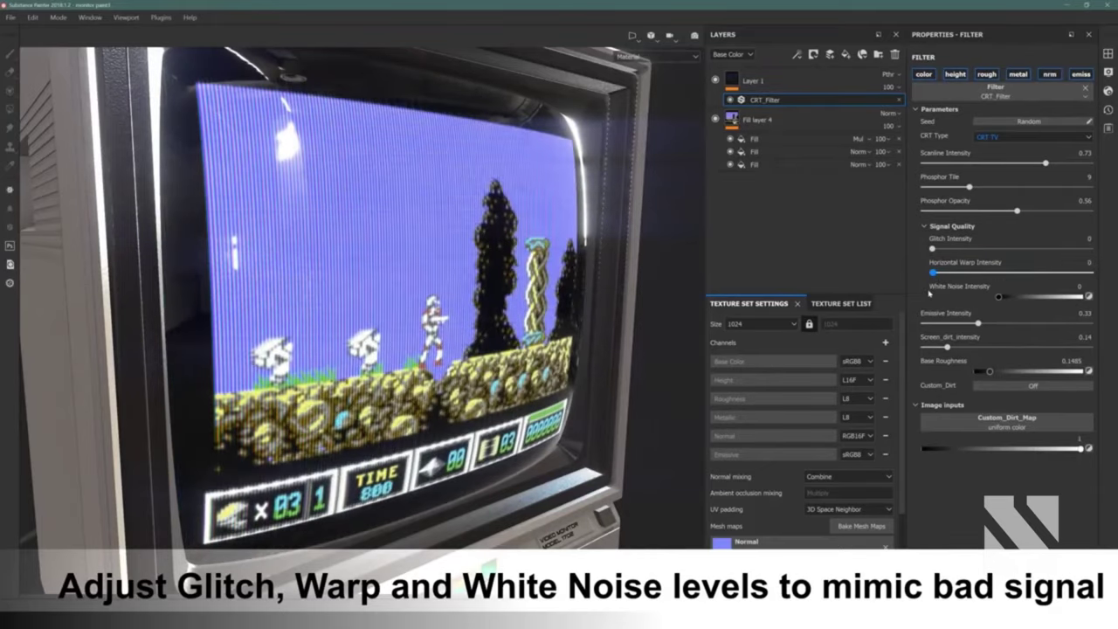
drag(1019, 298, 913, 325)
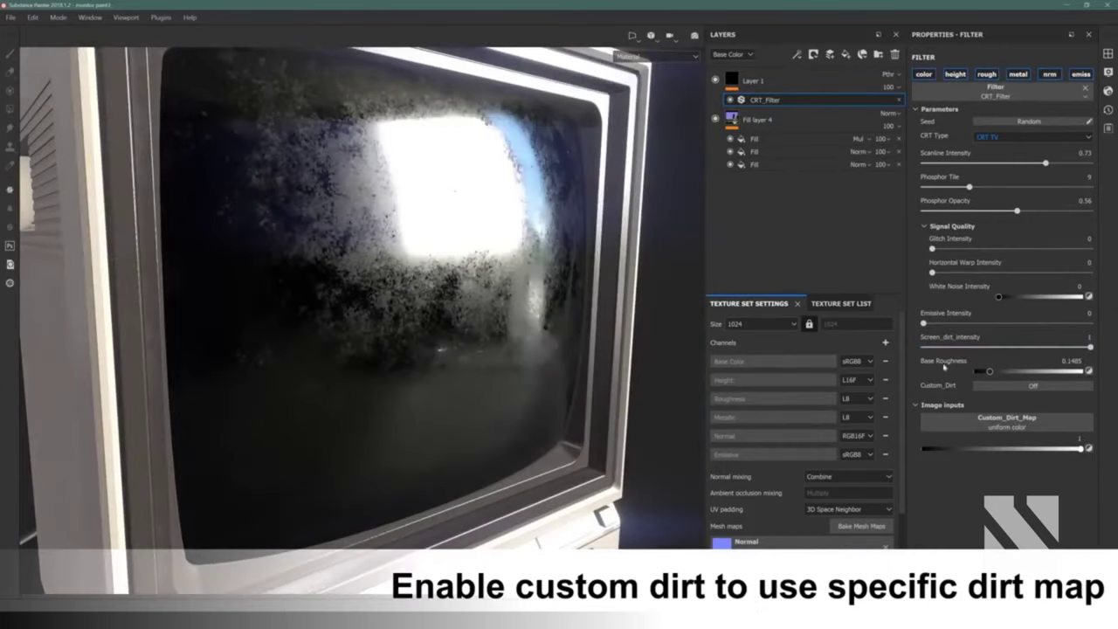
click(1023, 386)
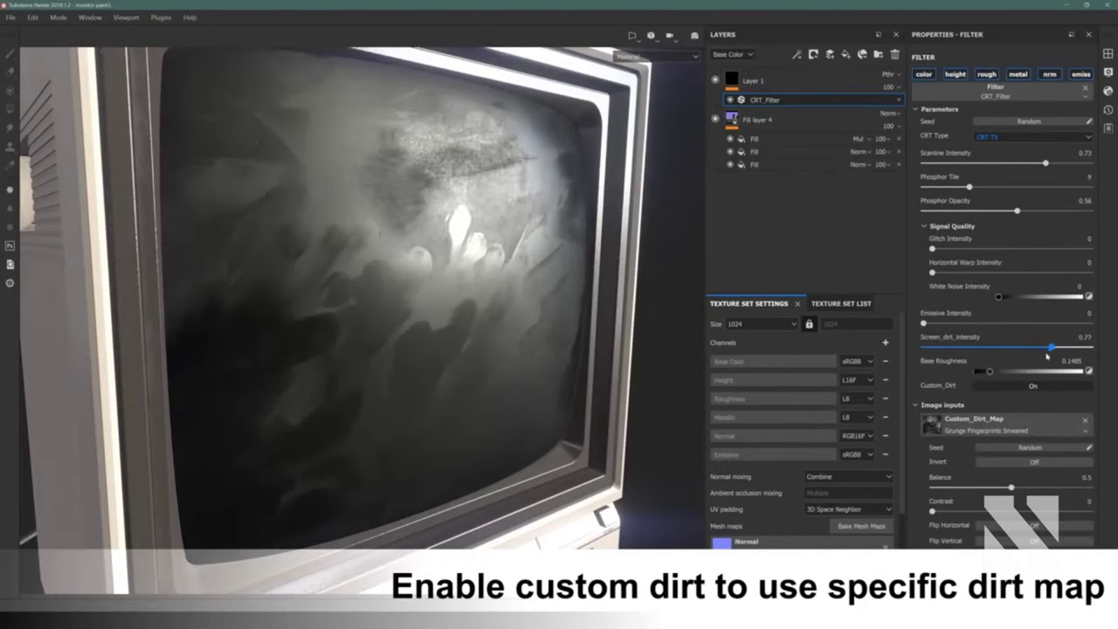
drag(1050, 348, 1066, 347)
drag(951, 324, 974, 324)
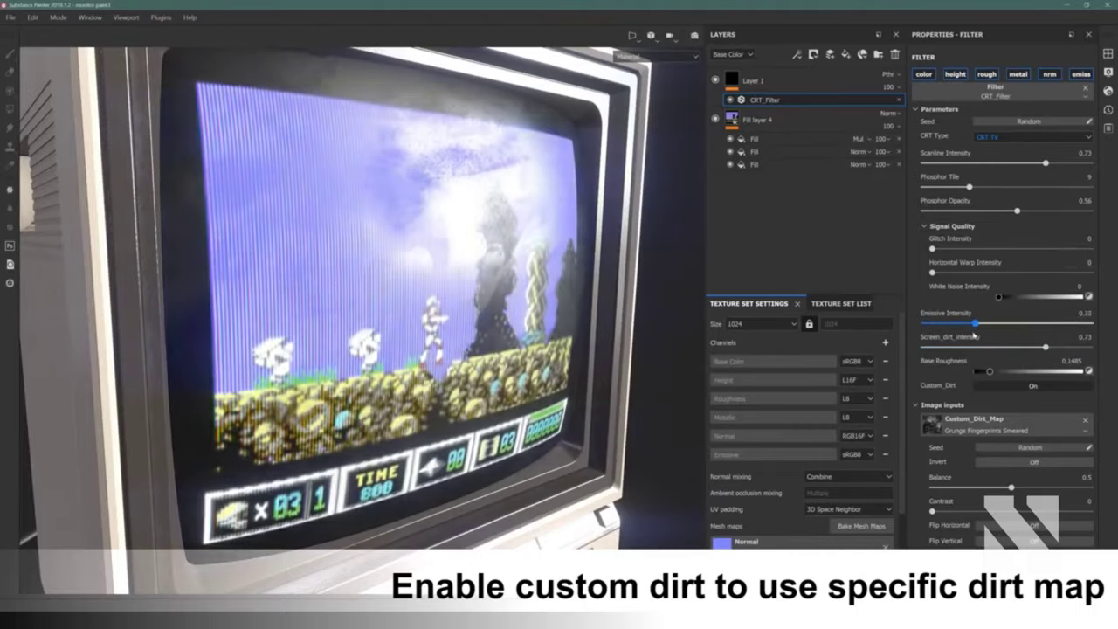
click(923, 226)
- Adjust the CRT_Filter's scanline intensity and scroll through its properties
drag(1046, 163, 1090, 162)
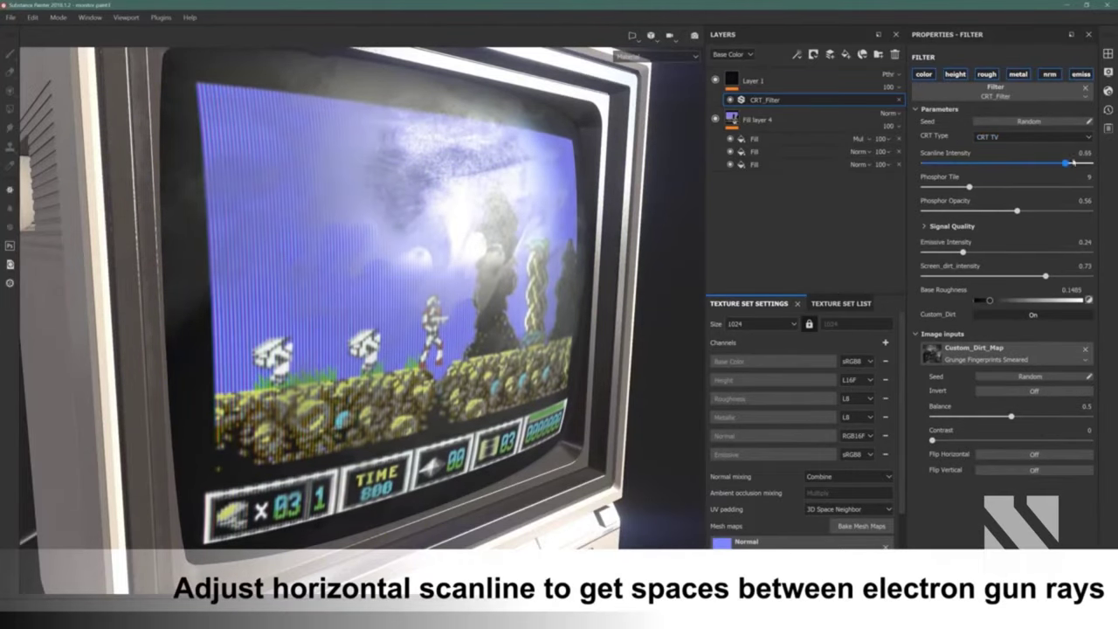
scroll(350, 324, up, 5)
scroll(350, 324, up, 5)
scroll(349, 324, down, 2)
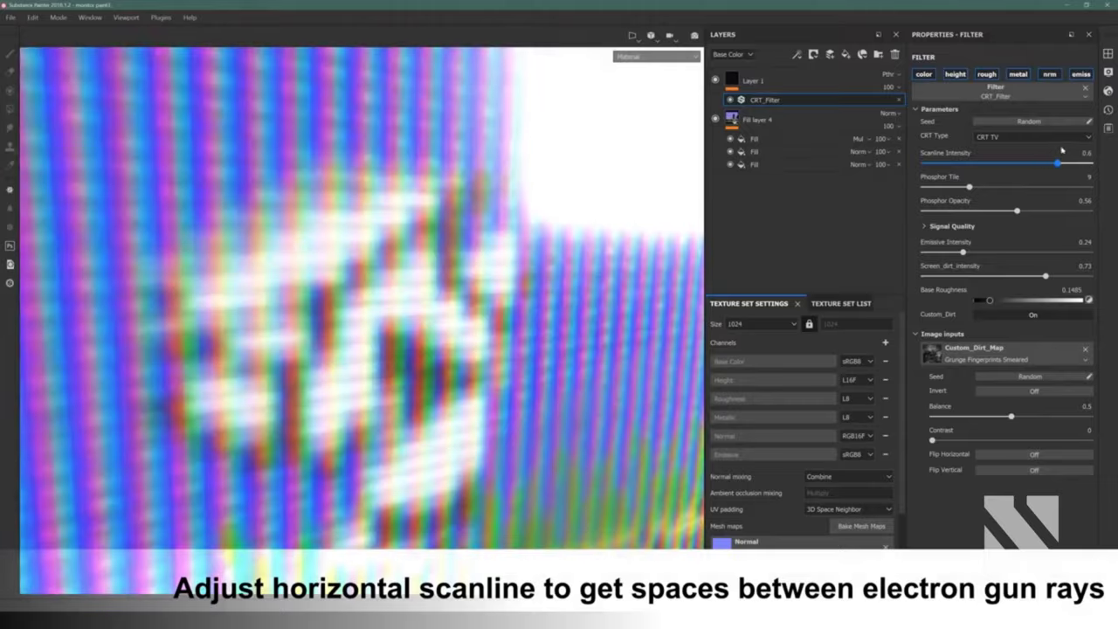
scroll(358, 358, down, 3)
scroll(370, 406, down, 3)
scroll(370, 406, down, 2)
- Switch the CRT type to CRT Monitor, raise Phosphor Tile to 19, and expand Signal Quality
click(1031, 136)
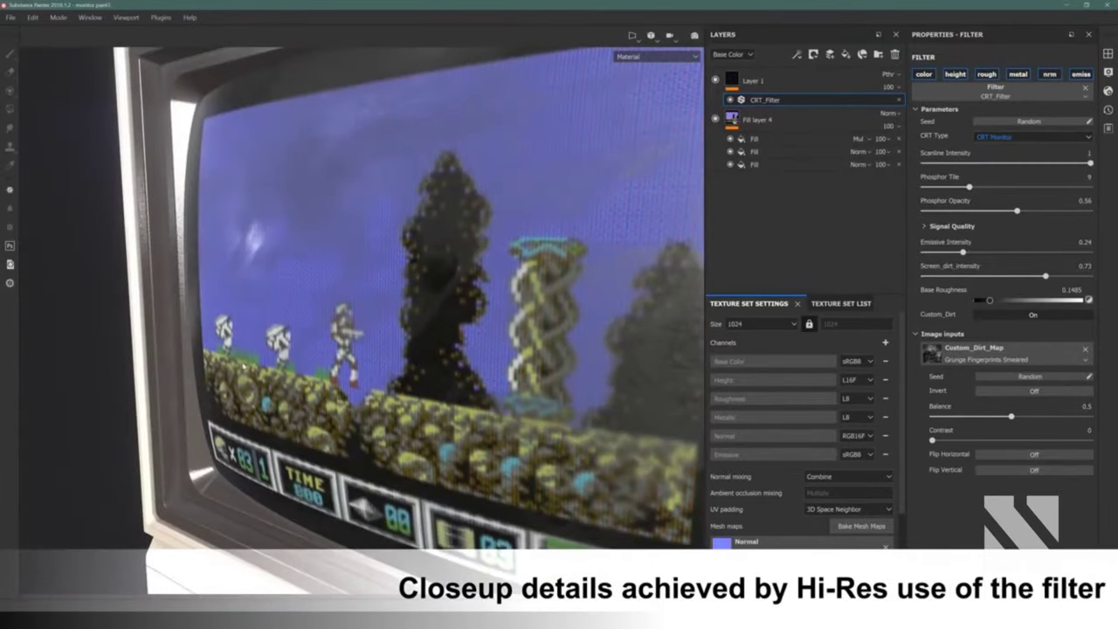
click(1030, 162)
drag(969, 187, 1016, 192)
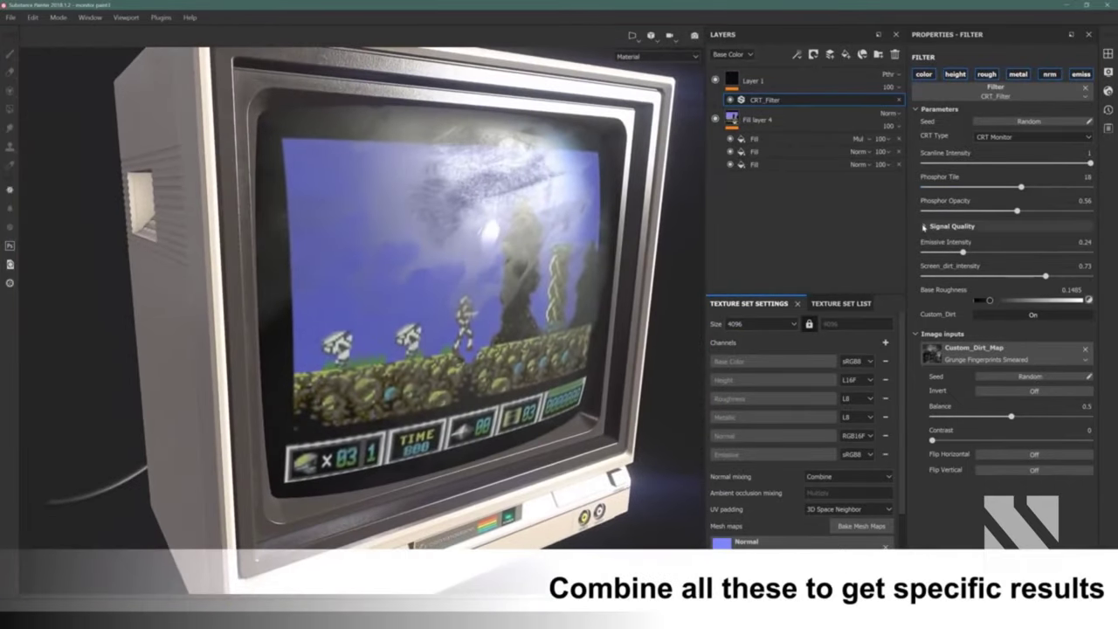
click(947, 225)
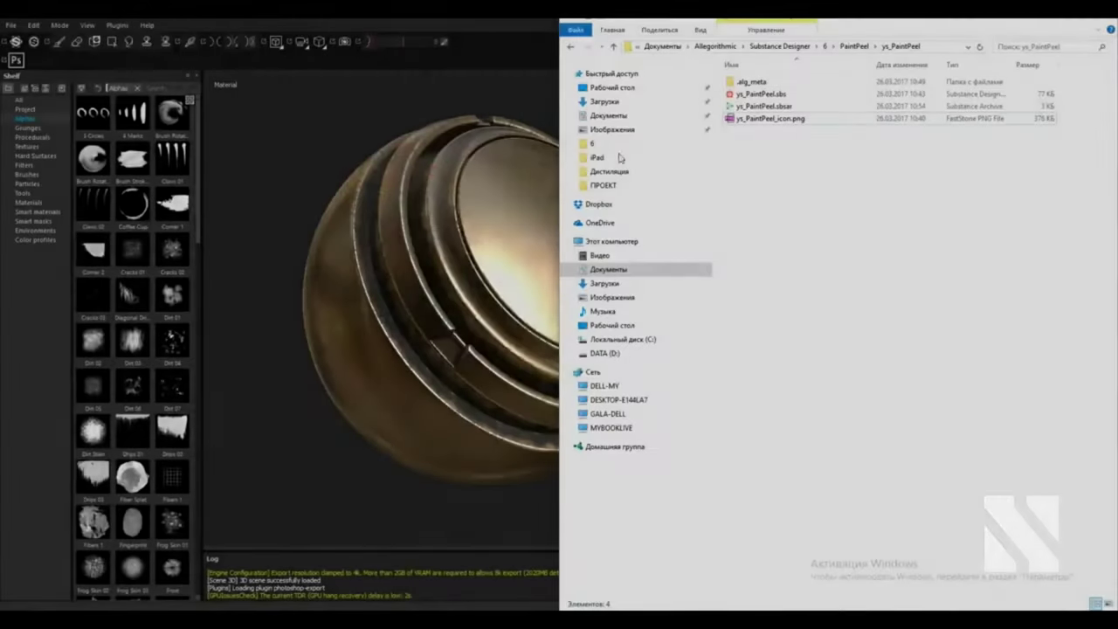
- Import ys_PaintPeel.sbsar into the current session
drag(764, 106, 437, 262)
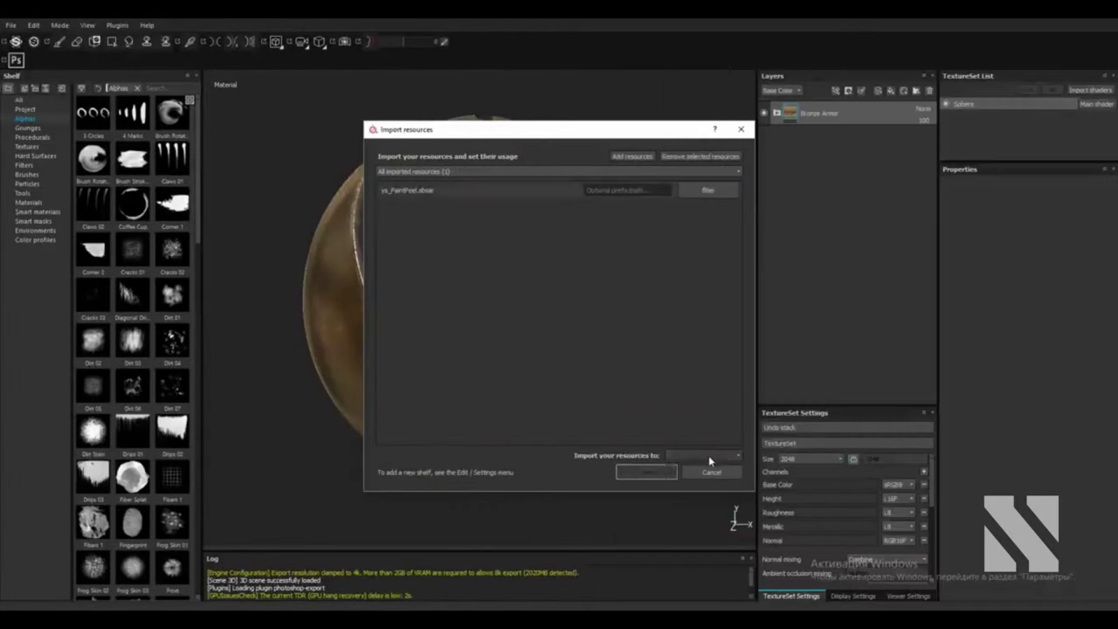
click(708, 455)
click(705, 469)
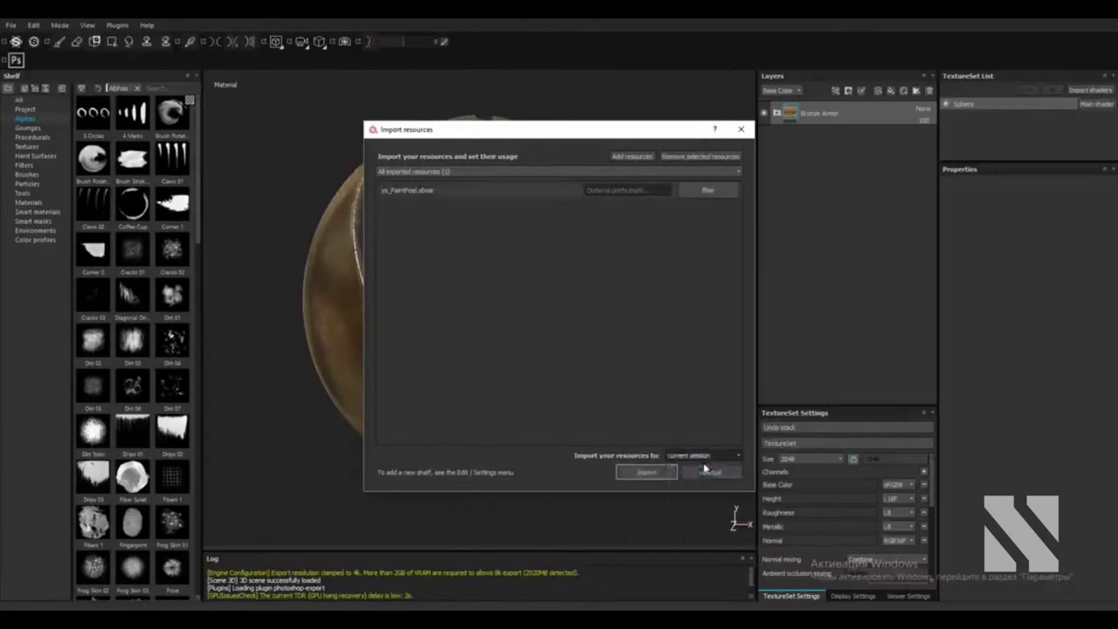
click(646, 471)
- Set ys_PaintPeel_icon.png as the PaintPeel shelf item's preview image
right_click(186, 478)
click(254, 545)
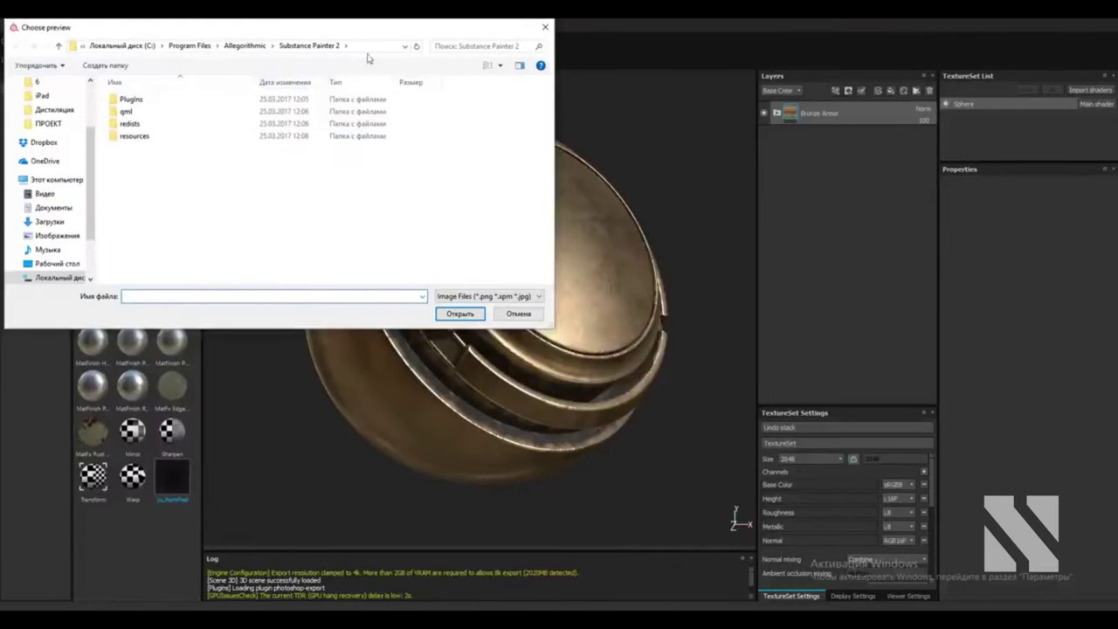
key(alt+Tab)
click(940, 50)
click(359, 48)
key(ctrl+v)
key(Return)
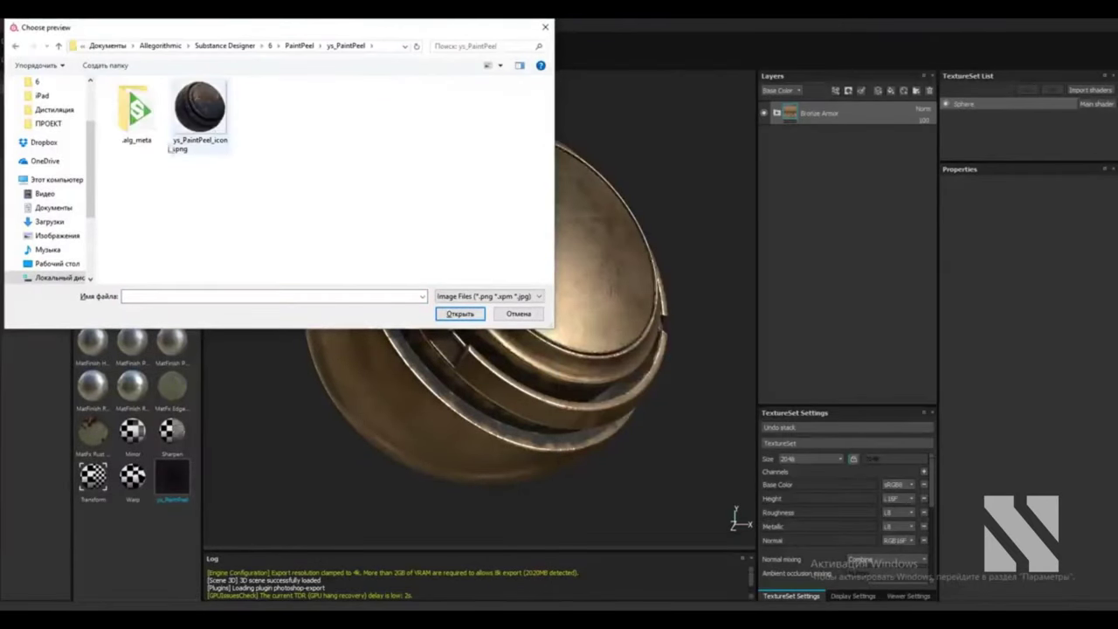
double_click(195, 187)
drag(831, 405, 831, 267)
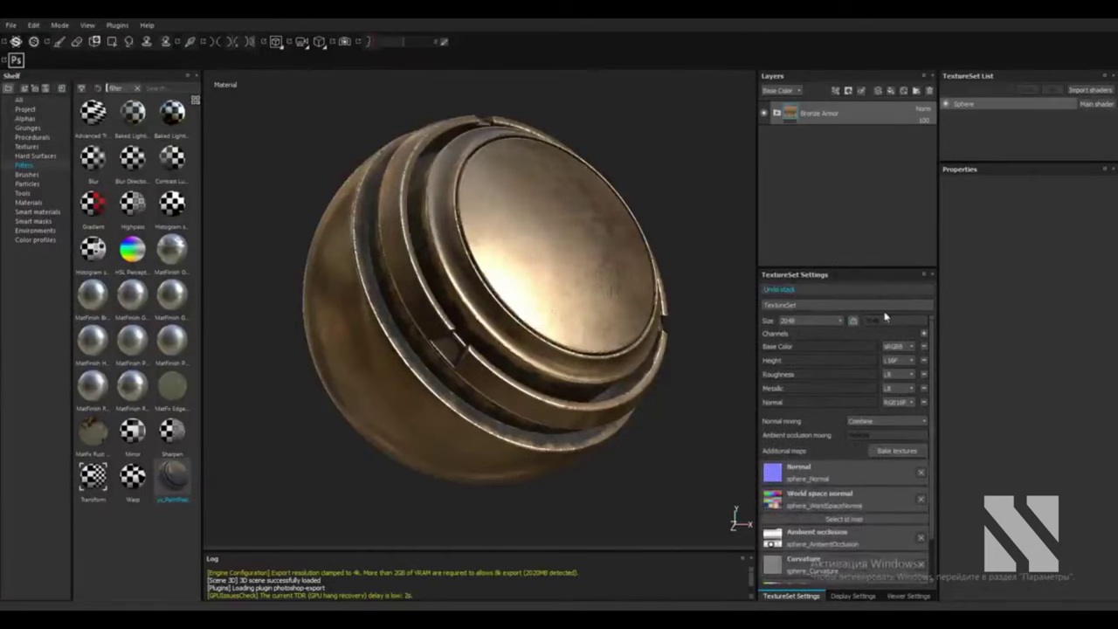
click(923, 335)
- Add an Age channel and apply the Painted steel material as a layer over Bronze Armor
click(939, 499)
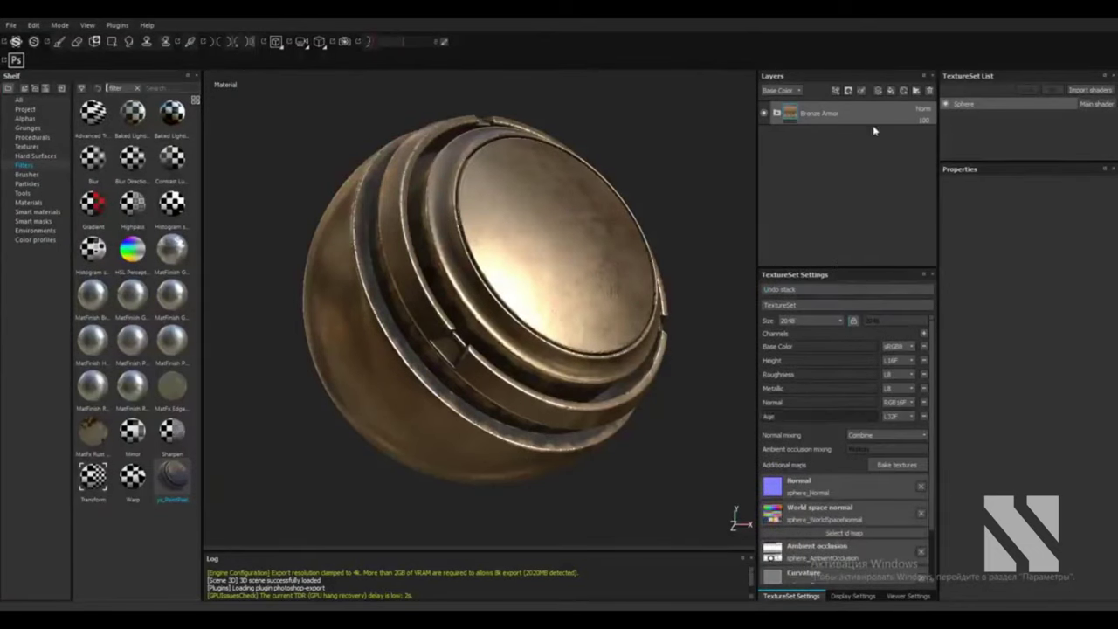
click(28, 202)
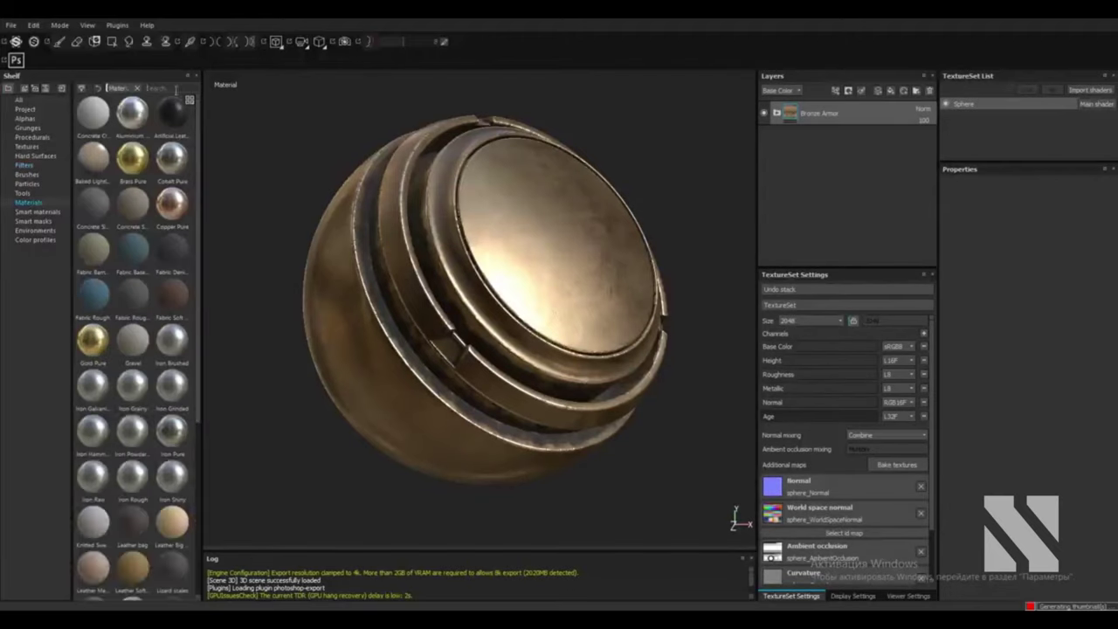
text(pon)
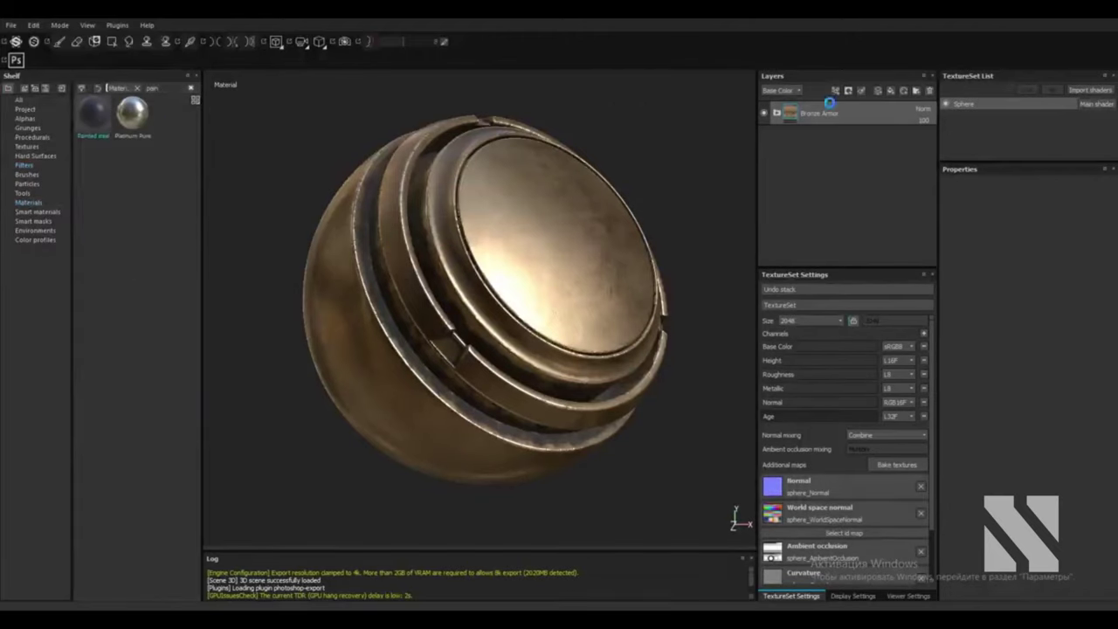
drag(830, 102, 831, 101)
- Add a Fill effect with colour, height, roughness, metalness and normal channels disabled
right_click(843, 114)
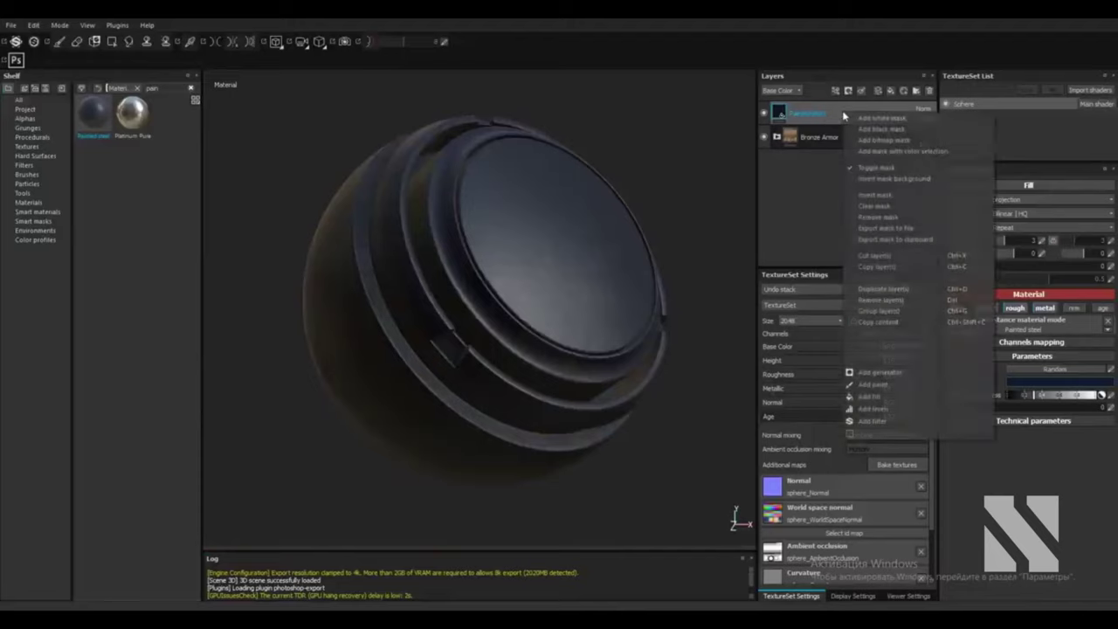
click(900, 399)
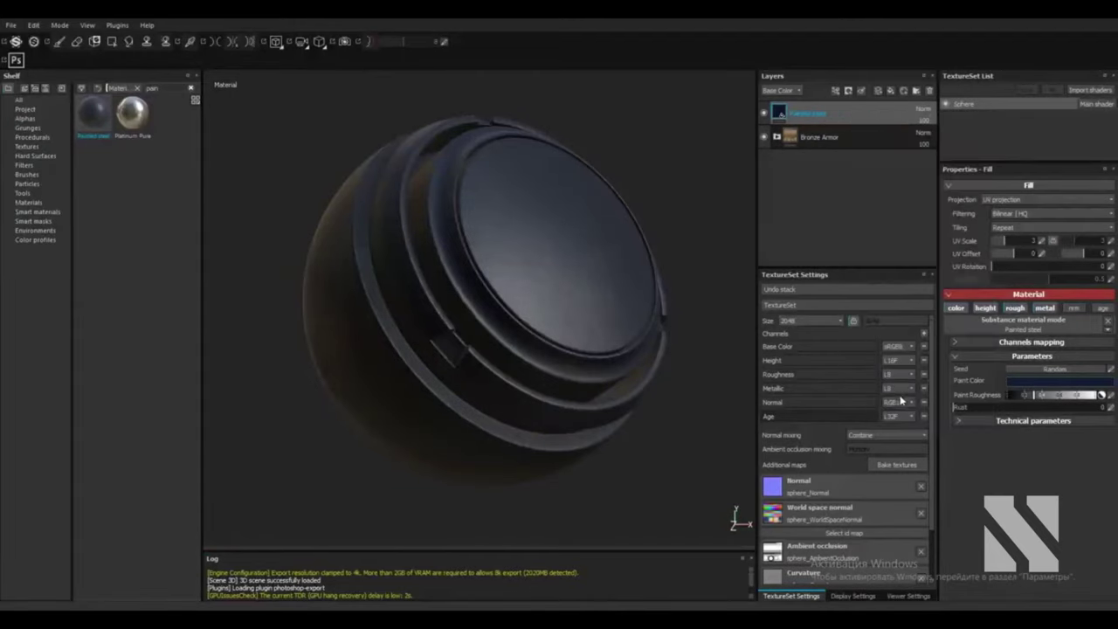
click(954, 307)
click(984, 307)
click(1013, 307)
click(1044, 307)
click(1075, 308)
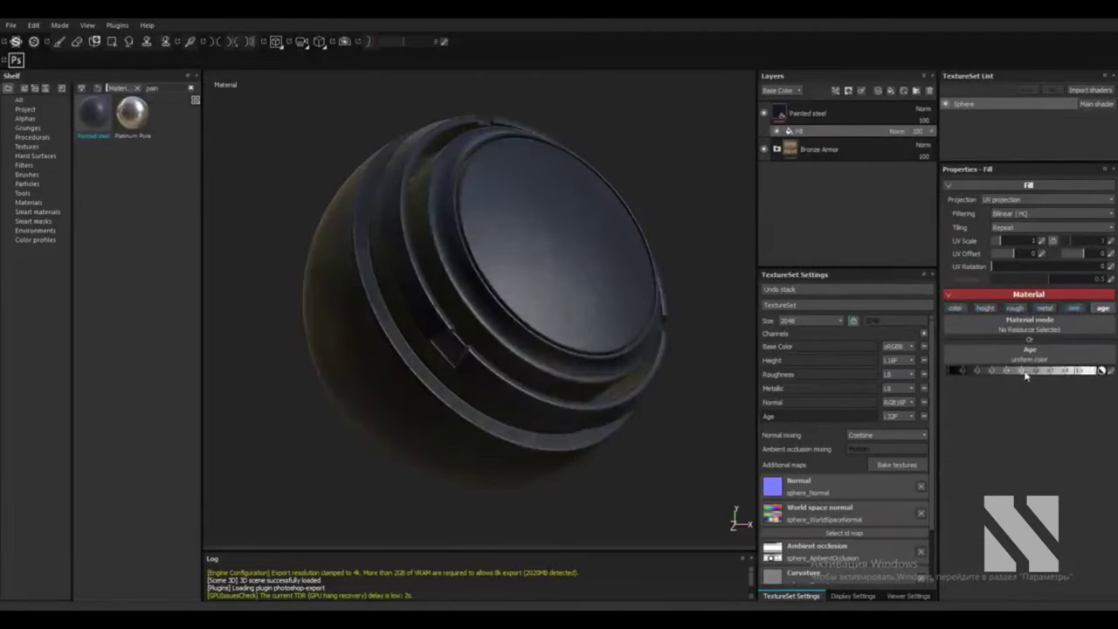
- Add a Paint effect writing only to the Age channel, then an empty Filter effect above it
right_click(851, 133)
click(881, 145)
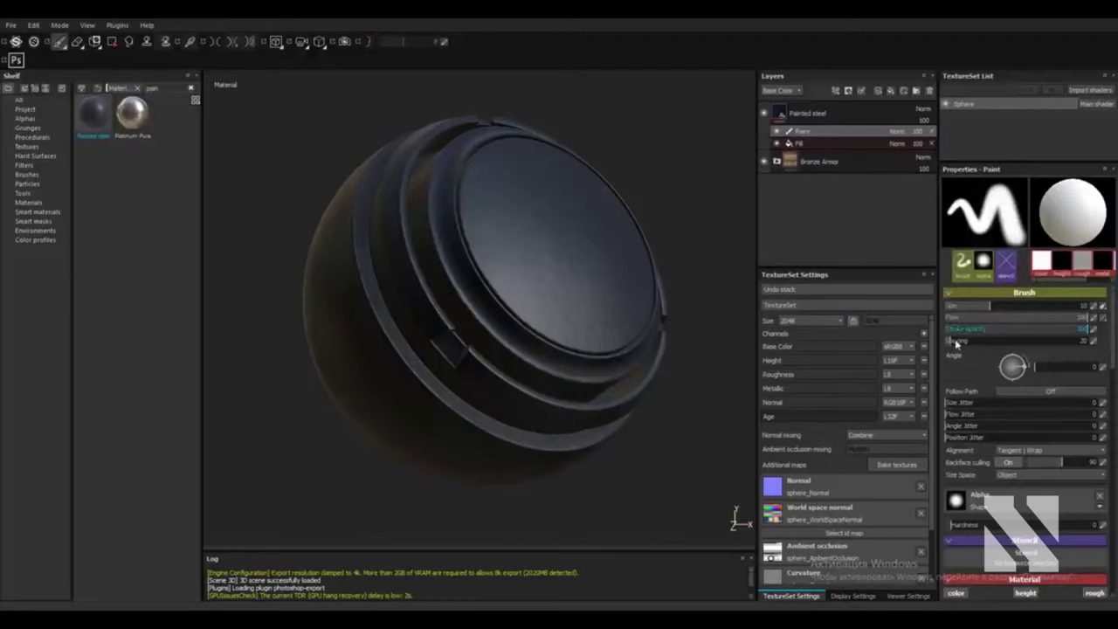
click(1025, 348)
click(1094, 348)
click(955, 362)
click(1024, 361)
click(1094, 362)
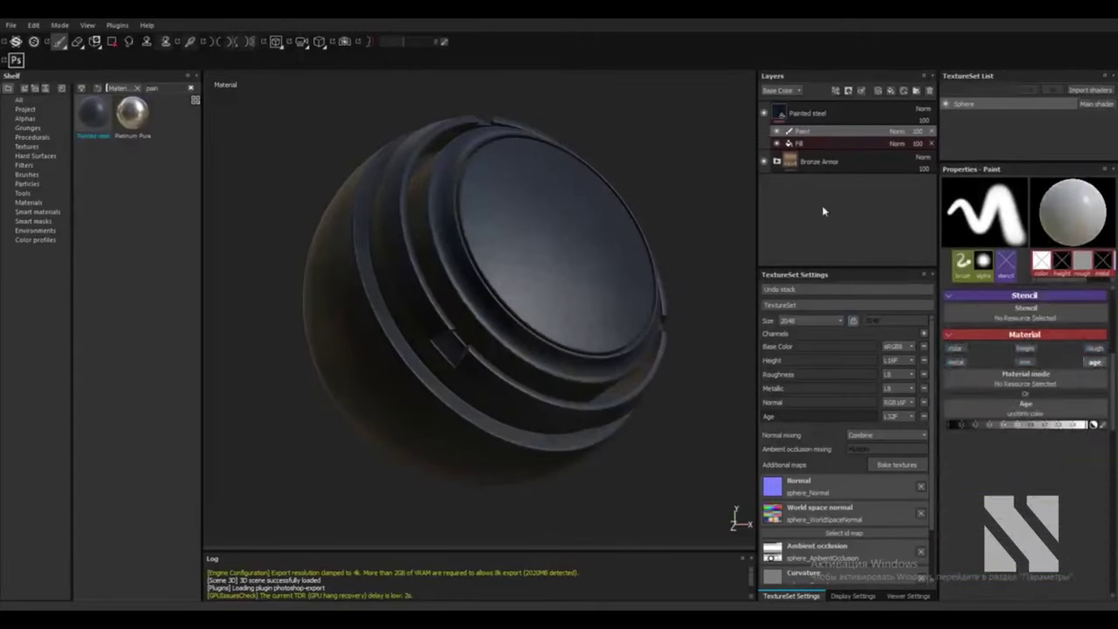
right_click(829, 138)
click(883, 189)
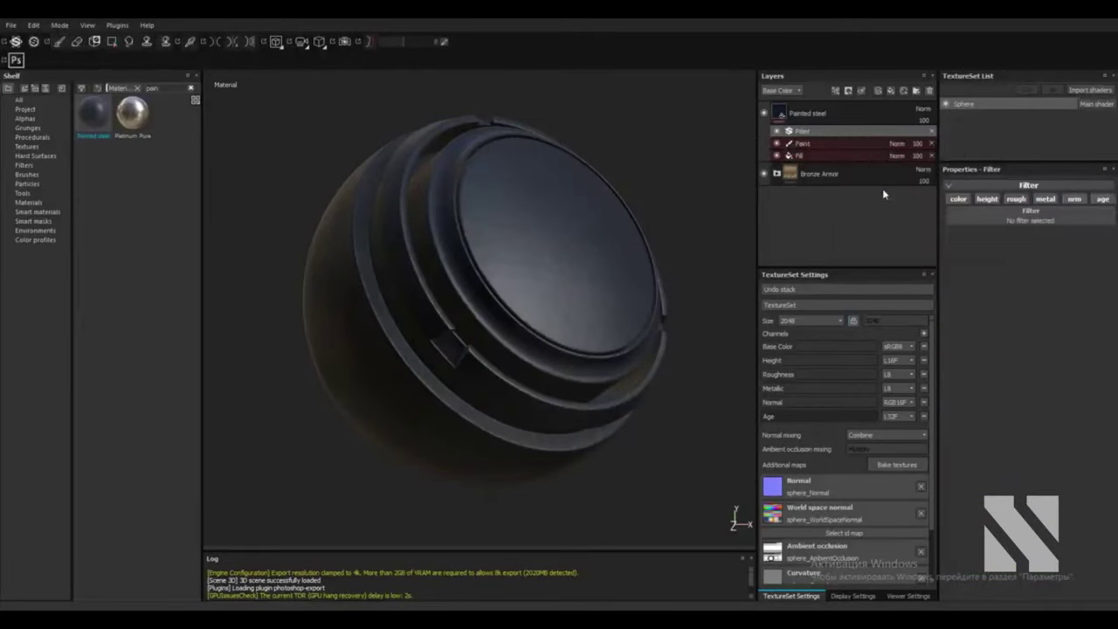
- Apply ys_PaintPeel to the filter effect and paint a peel area across the sphere's cap
click(24, 165)
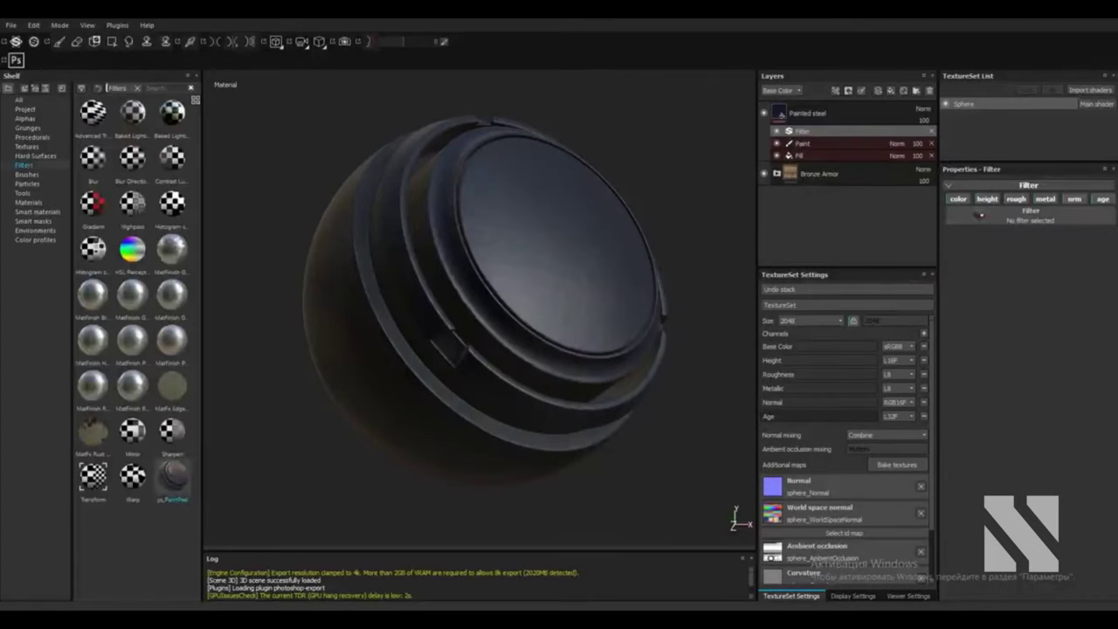
drag(172, 476, 1026, 216)
click(801, 143)
mouse_move(511, 230)
mouse_down()
mouse_move(568, 224)
mouse_move(568, 262)
mouse_move(542, 245)
mouse_move(529, 262)
mouse_move(567, 262)
mouse_up()
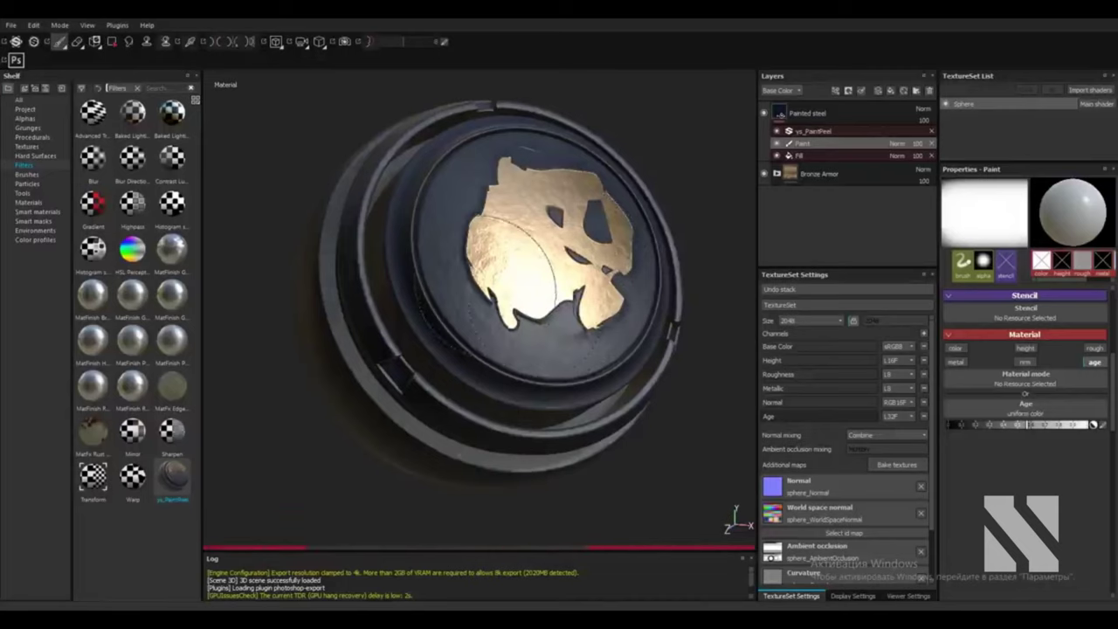
- Raise the PaintPeel's Paint Frequency and Disorder Frequency, and set Disorder Power to 0.12
click(825, 132)
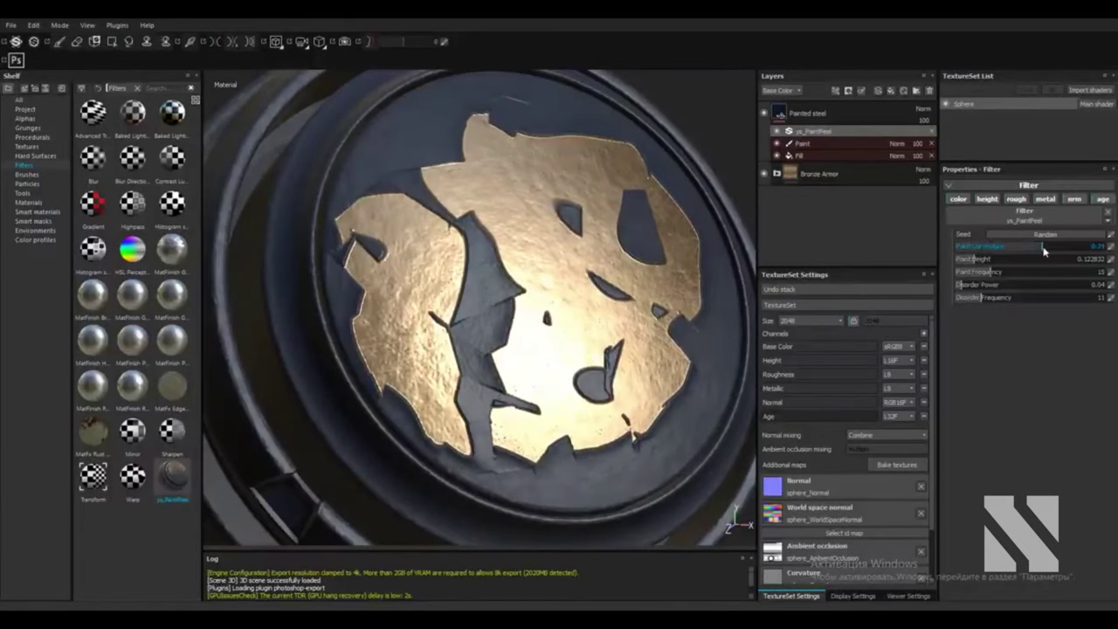
click(1031, 279)
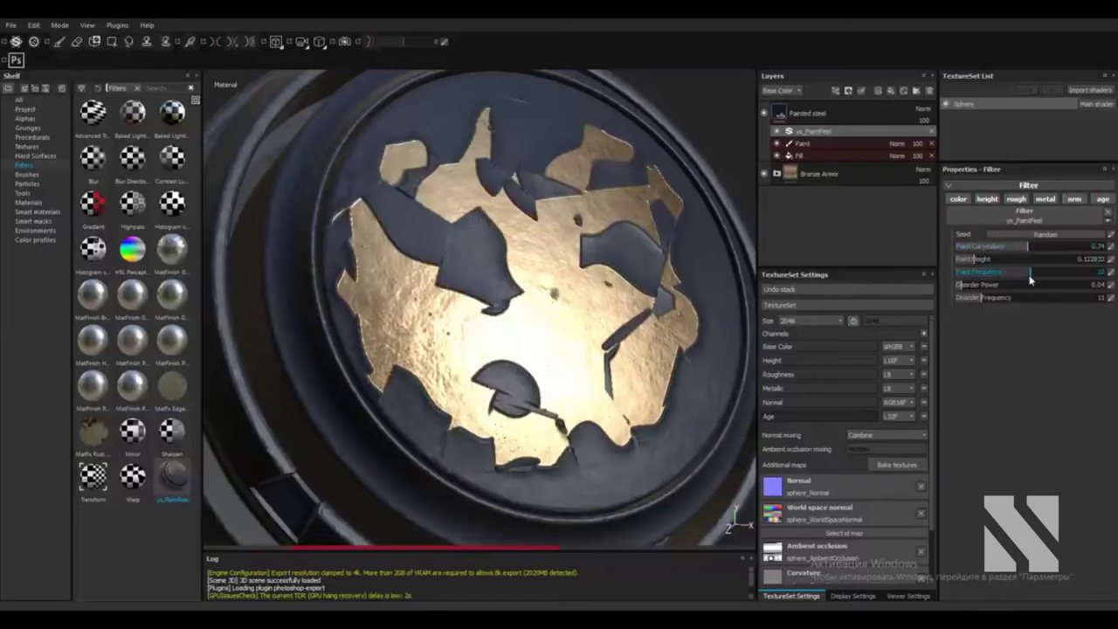
click(1013, 298)
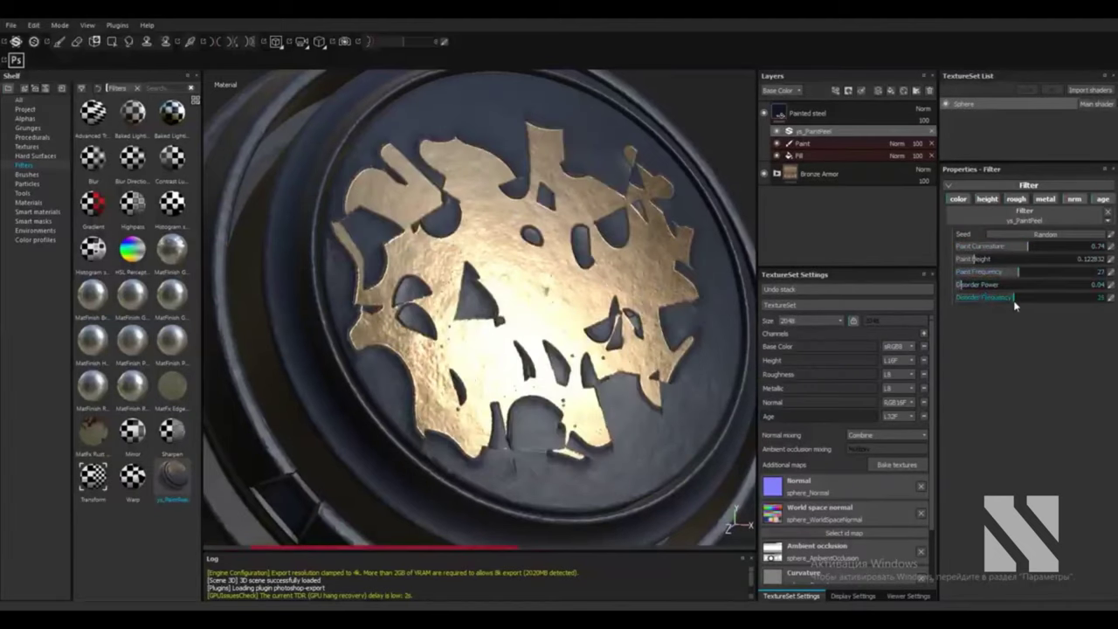
click(969, 284)
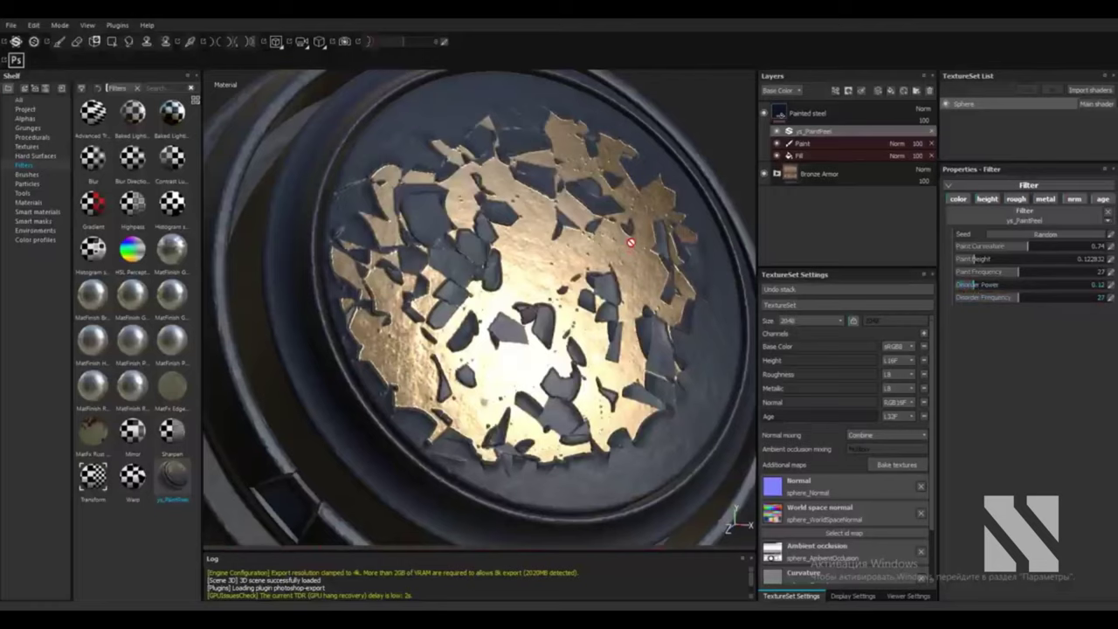
scroll(568, 247, down, 5)
- Delete the Paint effect and select the Fill under the filter
alt+drag(569, 248, 498, 262)
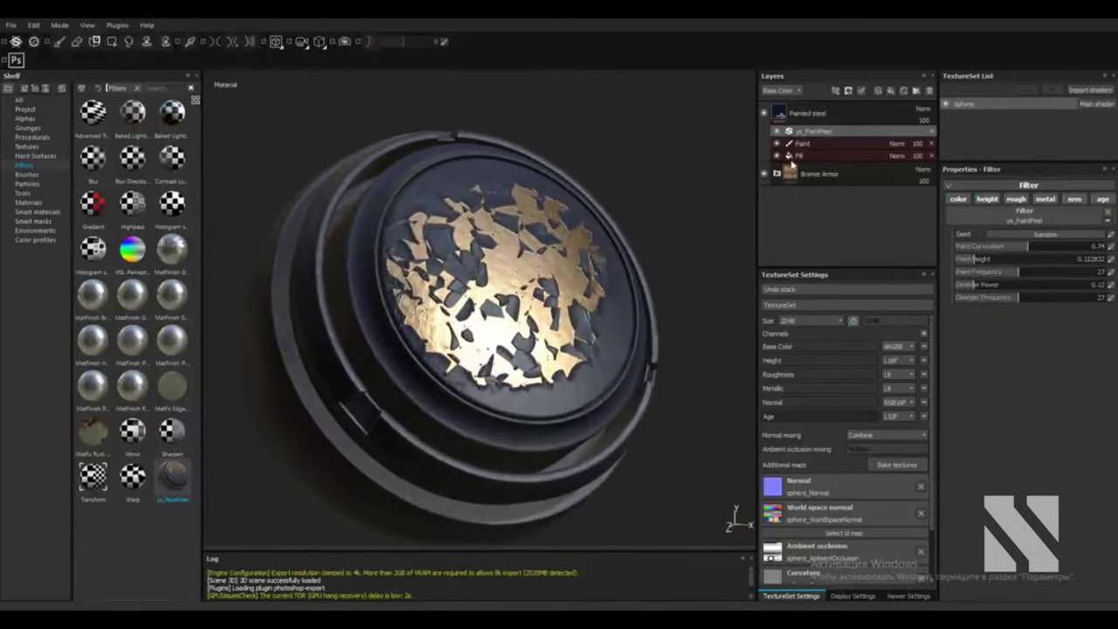
click(931, 143)
click(821, 143)
- Add an MG Mask Editor generator on the fill, placed below the ys_PaintPeel filter
right_click(821, 142)
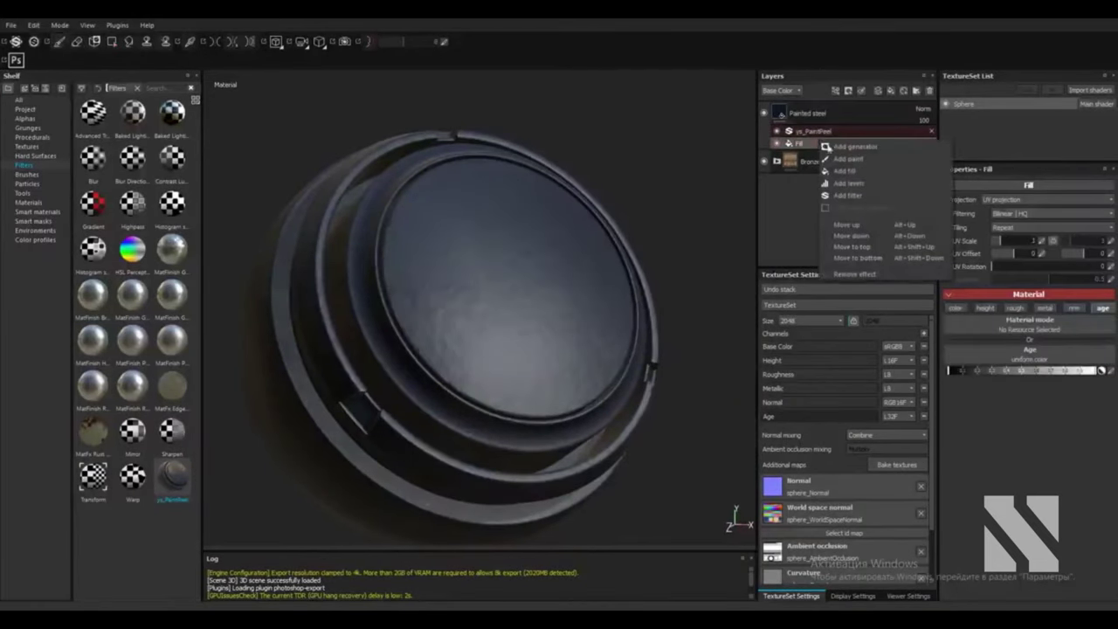
click(852, 145)
right_click(884, 130)
click(937, 223)
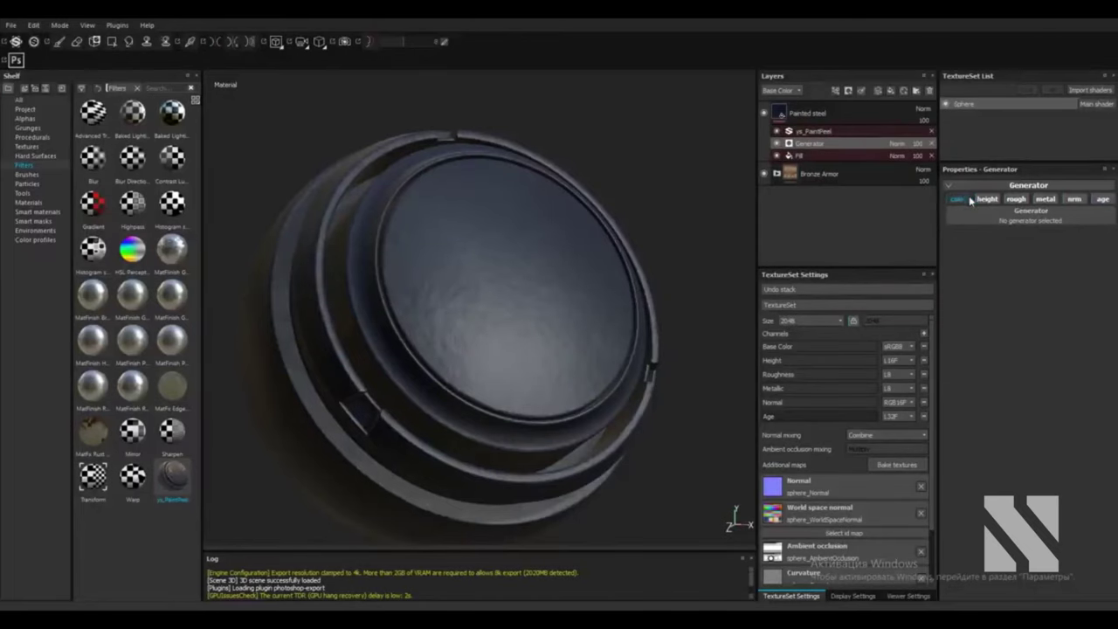
click(1048, 219)
click(1065, 290)
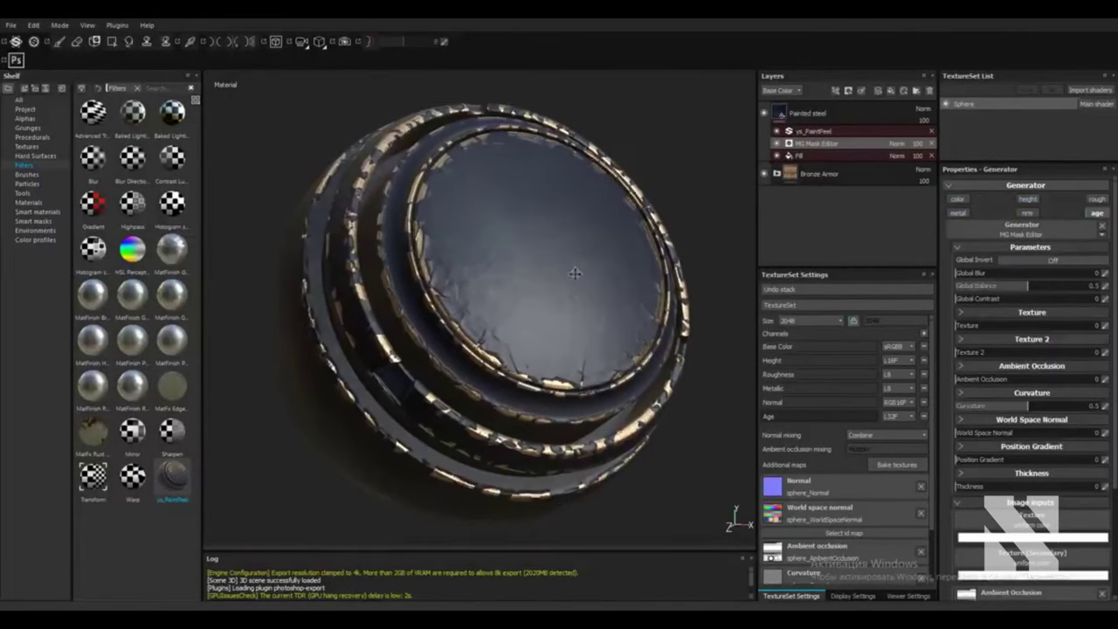
- Enable Position Gradient in the mask editor and set its Balance to 0.63
mouse_move(544, 292)
alt+mouse_down()
mouse_move(527, 312)
mouse_move(551, 301)
alt+mouse_up()
click(1000, 458)
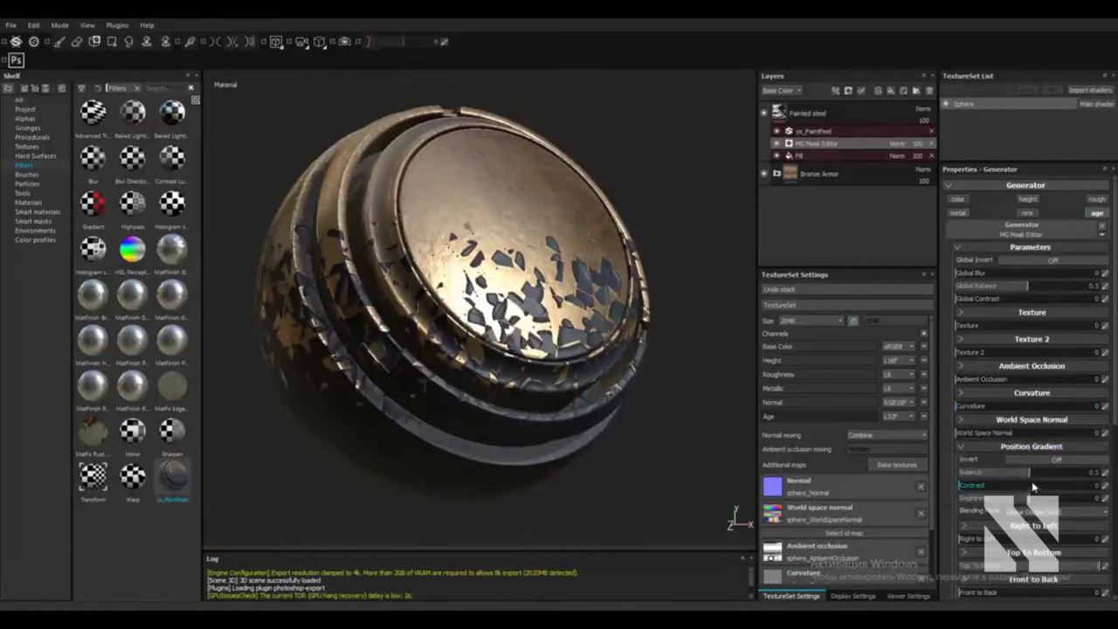
drag(1056, 478, 1047, 475)
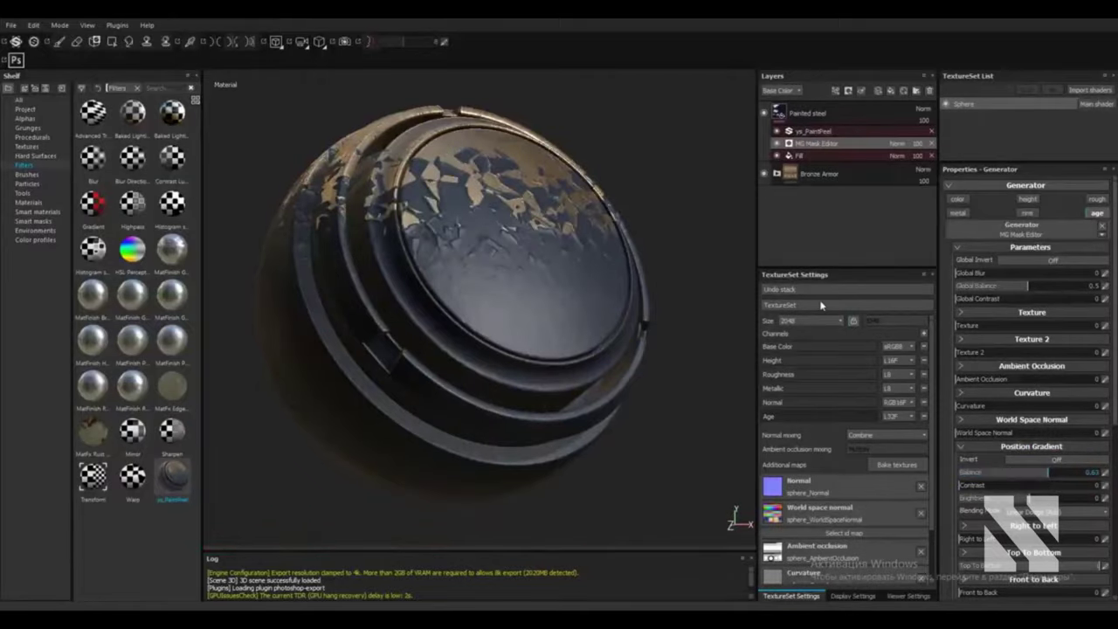